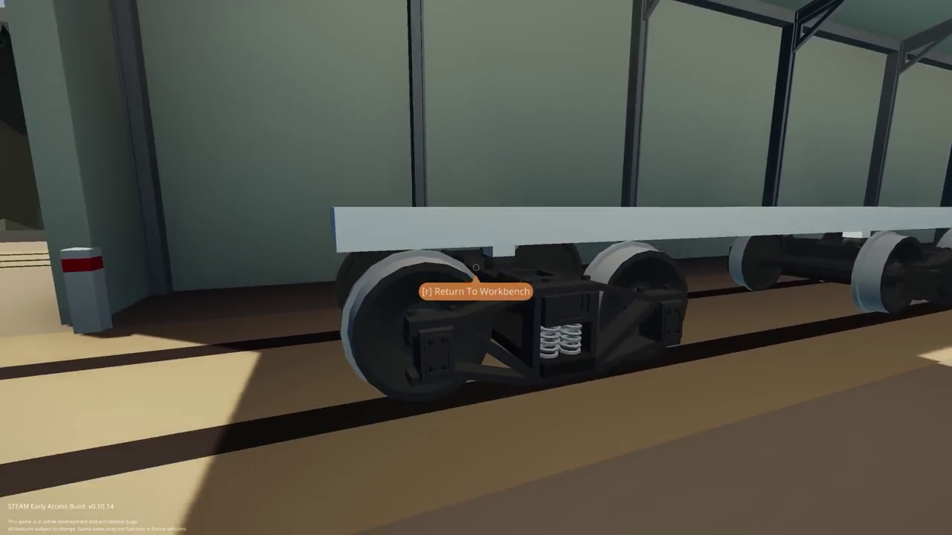
Go to the workbench and open the rail vehicle in the zone for editing.
key("w")
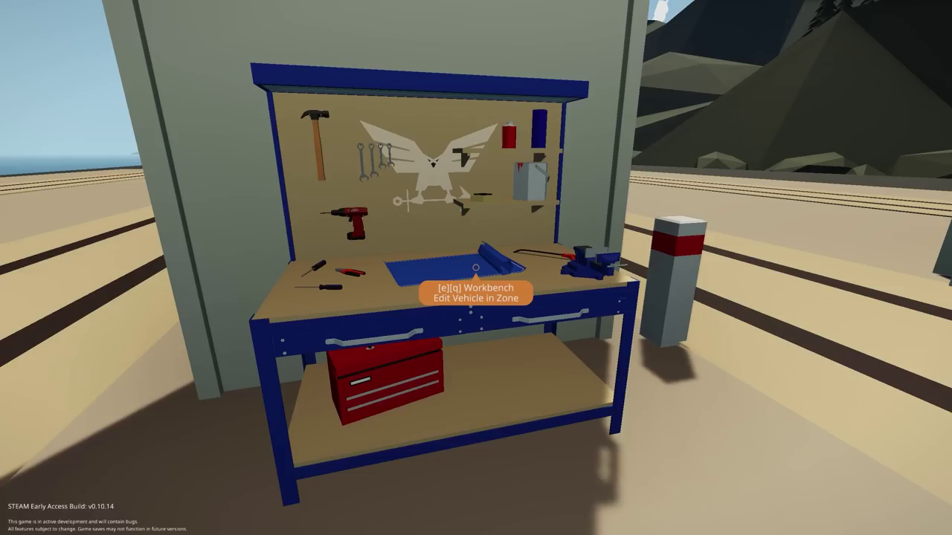
key("e")
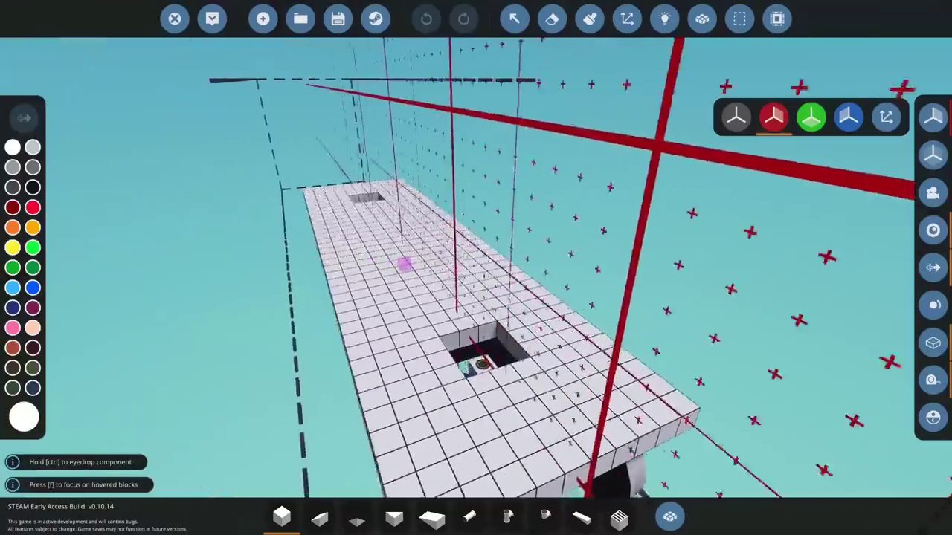
Examine the flatbed deck, its two bogie openings and the wheel bogies underneath from several sides.
key("a")
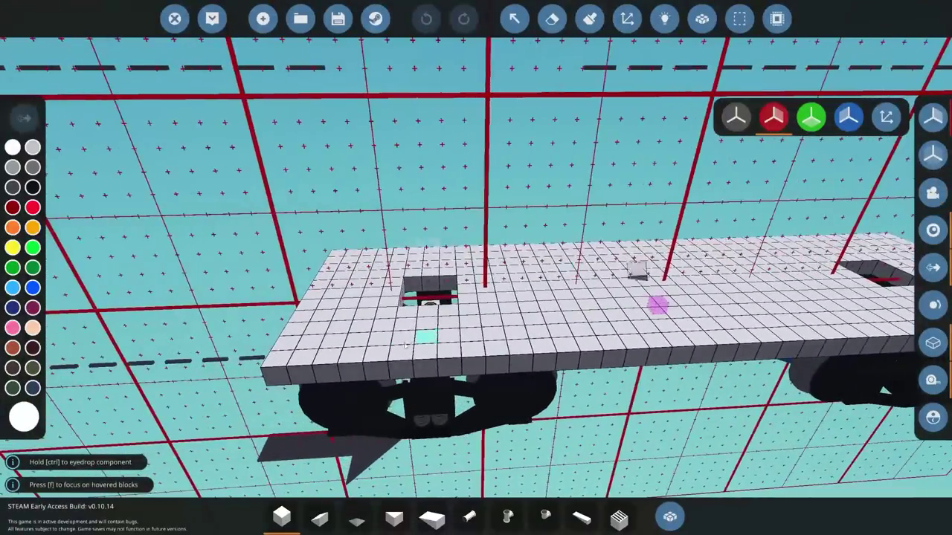
key("d")
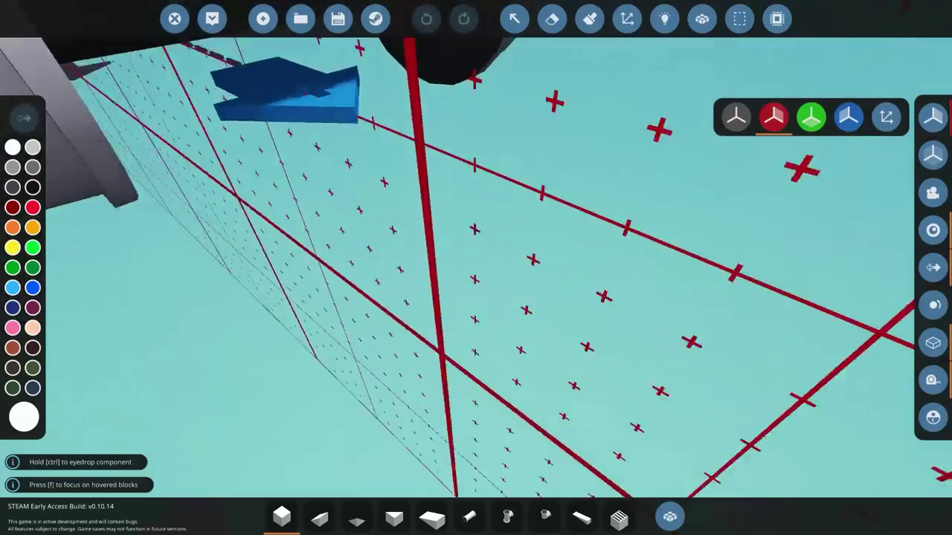
key("s")
key("a")
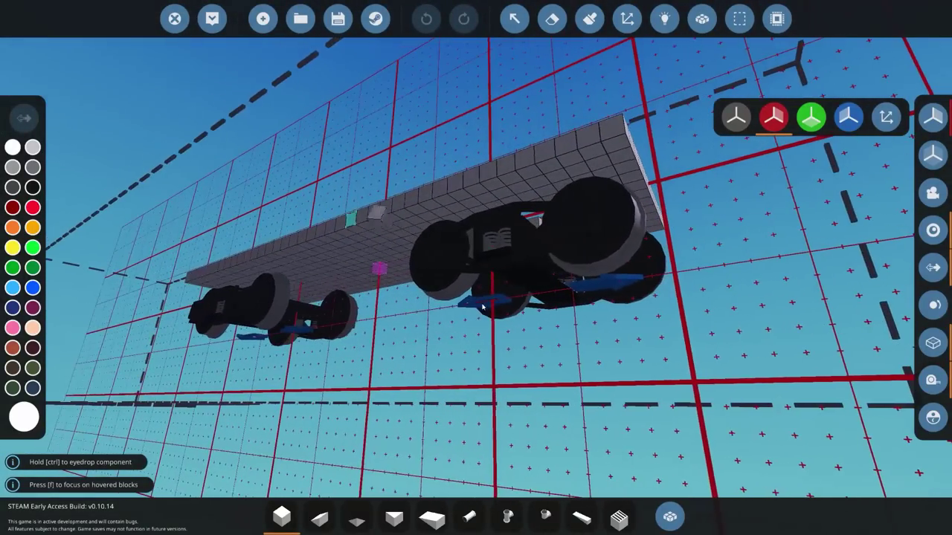
key("a")
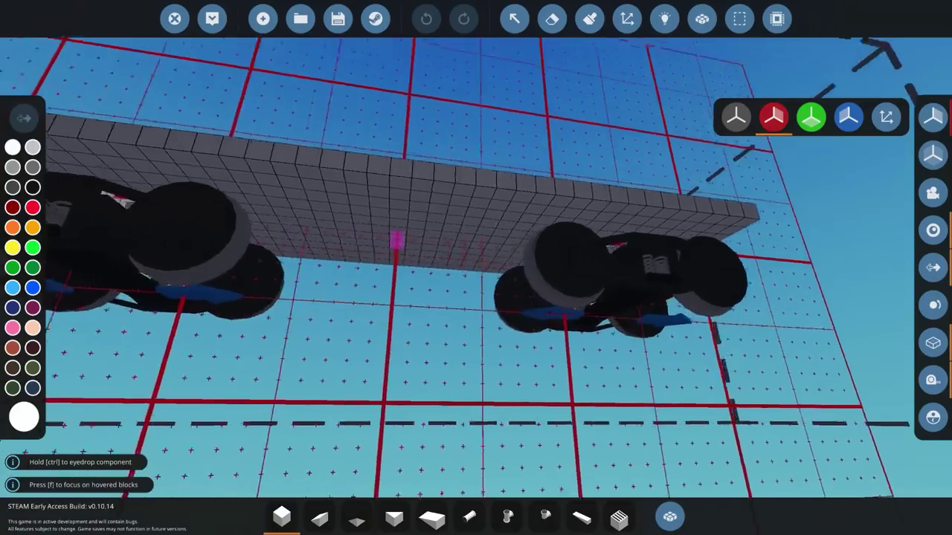
key("w")
key("s")
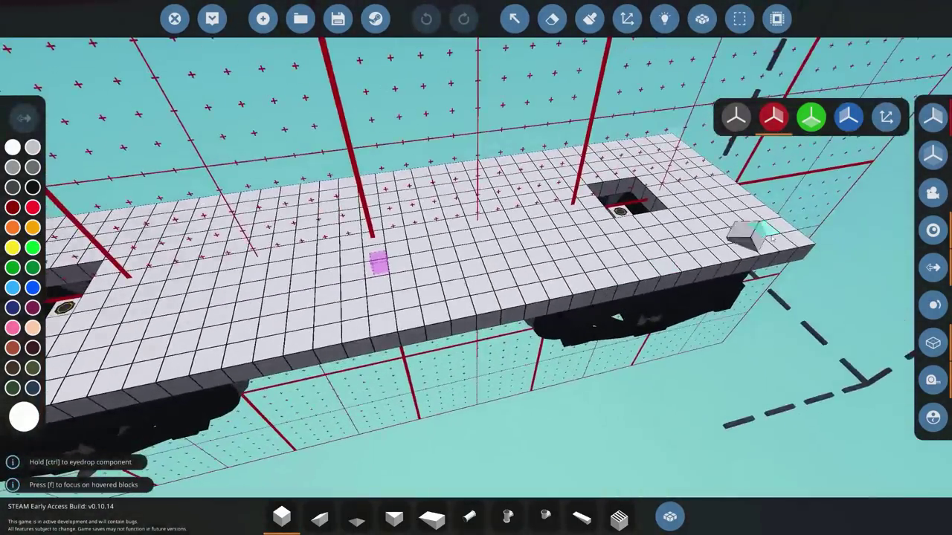
key("a")
key("a")
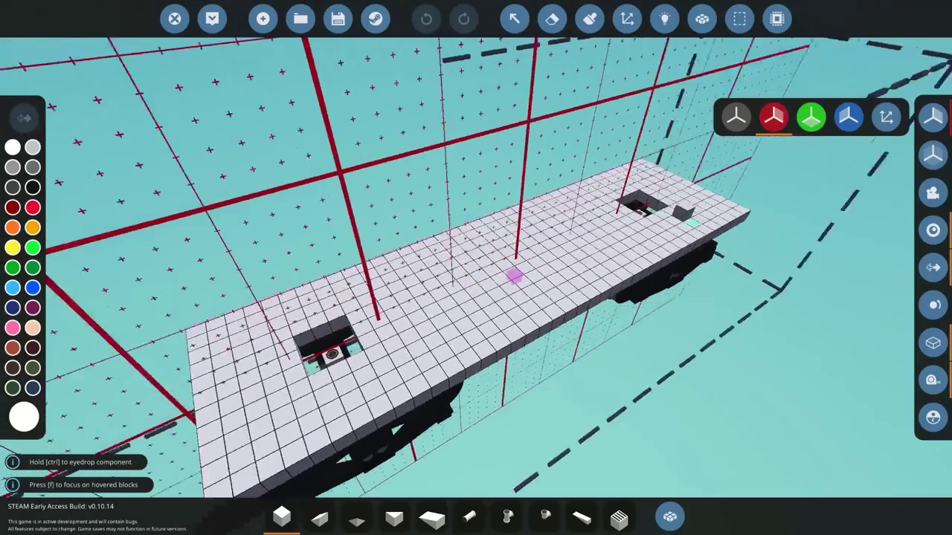
key("a")
key("d")
key("s")
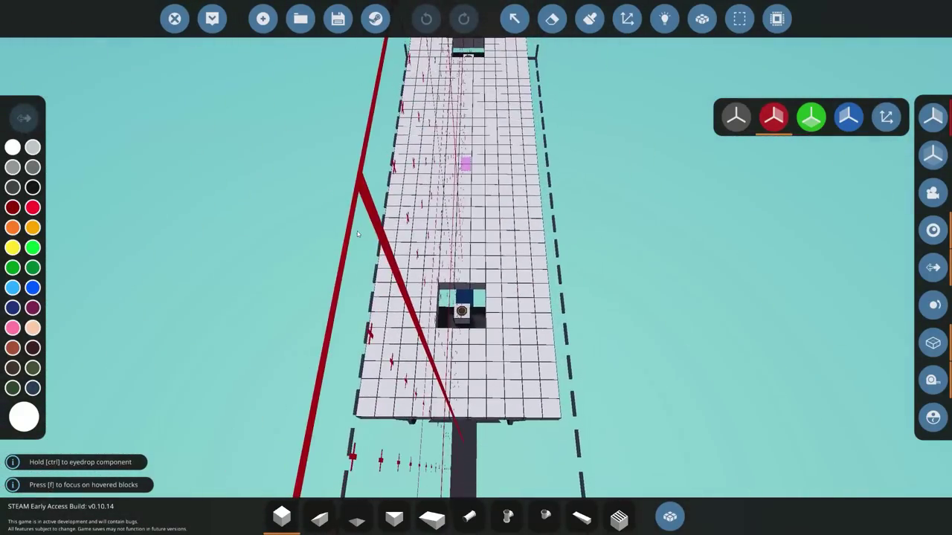
Try a single row of blocks across the full deck width beside the near bogie opening.
key("w")
left_click_drag(353, 257, 499, 260)
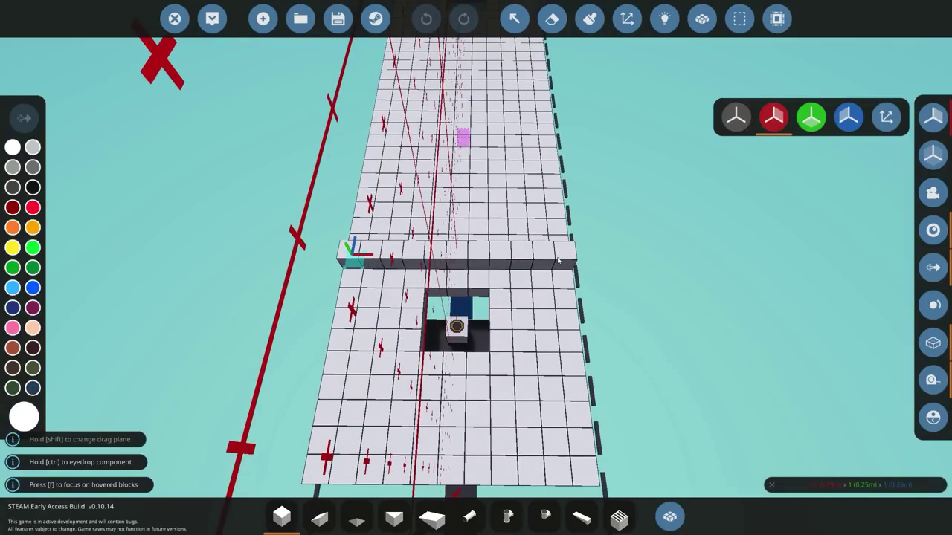
key("2")
left_click_drag(559, 260, 430, 259)
key("a")
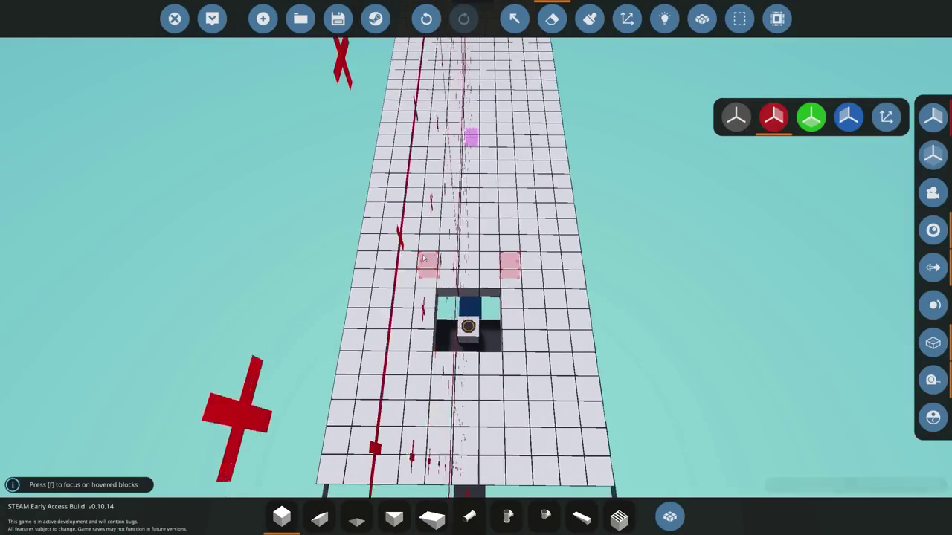
Inspect the chassis from the side and the deck area around the near bogie opening.
key("a")
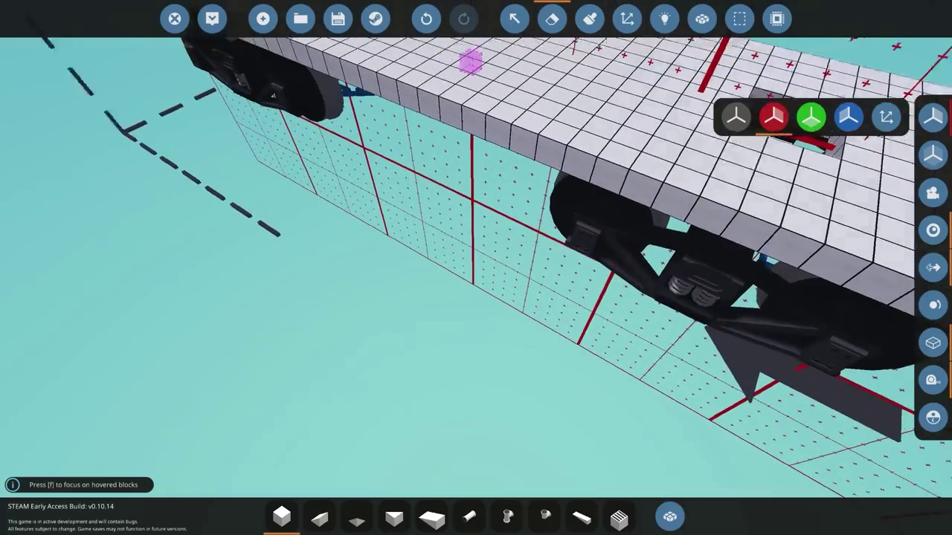
key("a")
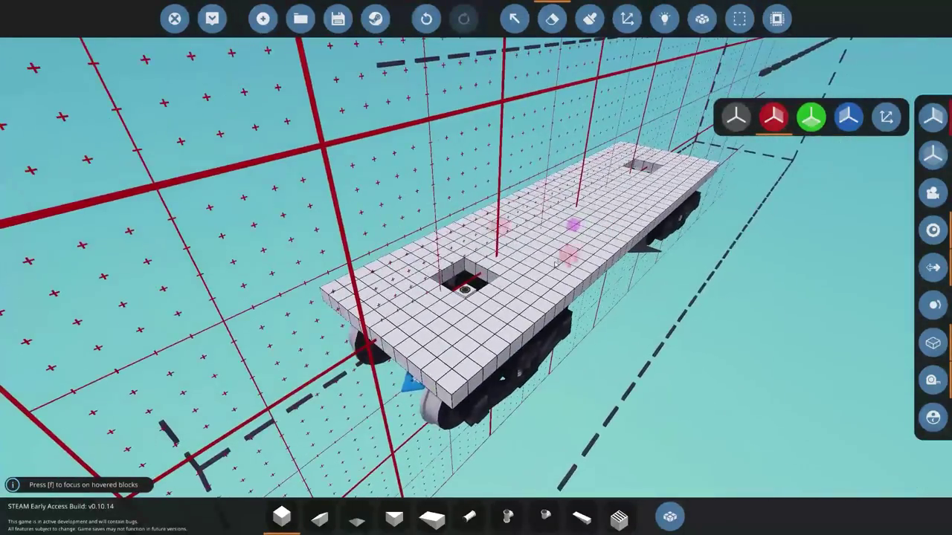
key("w")
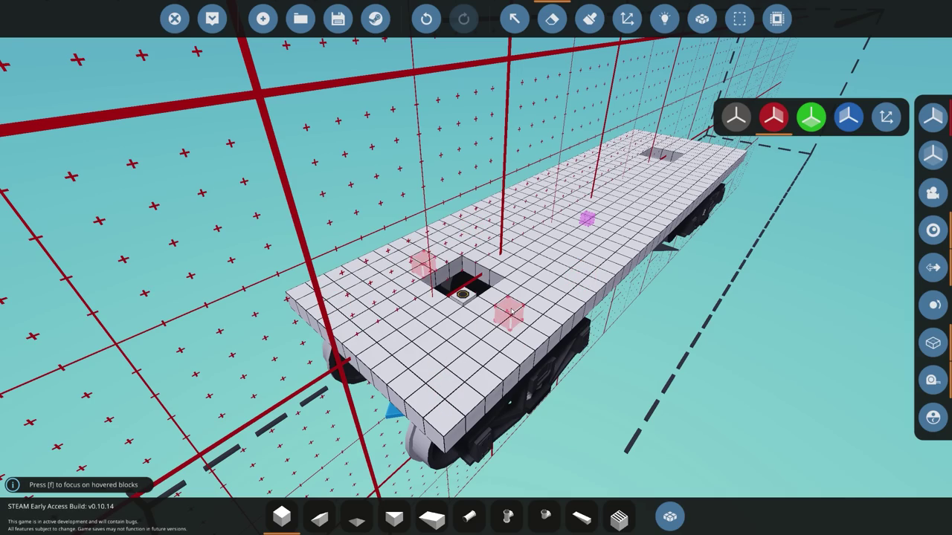
key("w")
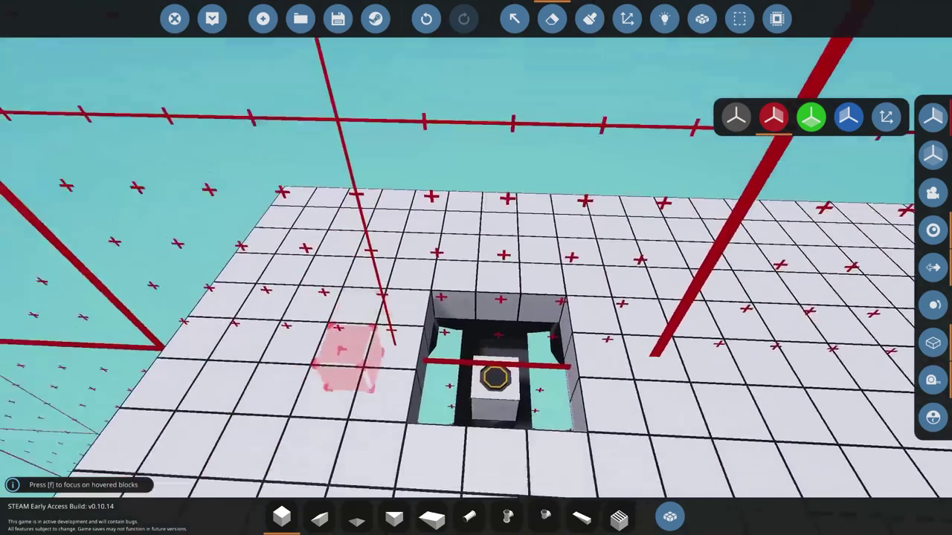
key("s")
key("s")
key("w")
key("a")
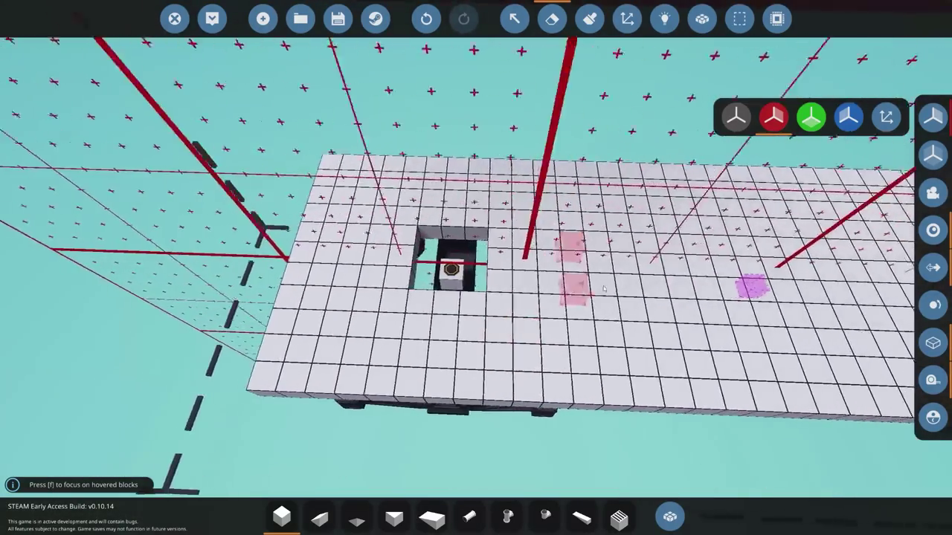
key("d")
key("a")
key("d")
key("a")
key("d")
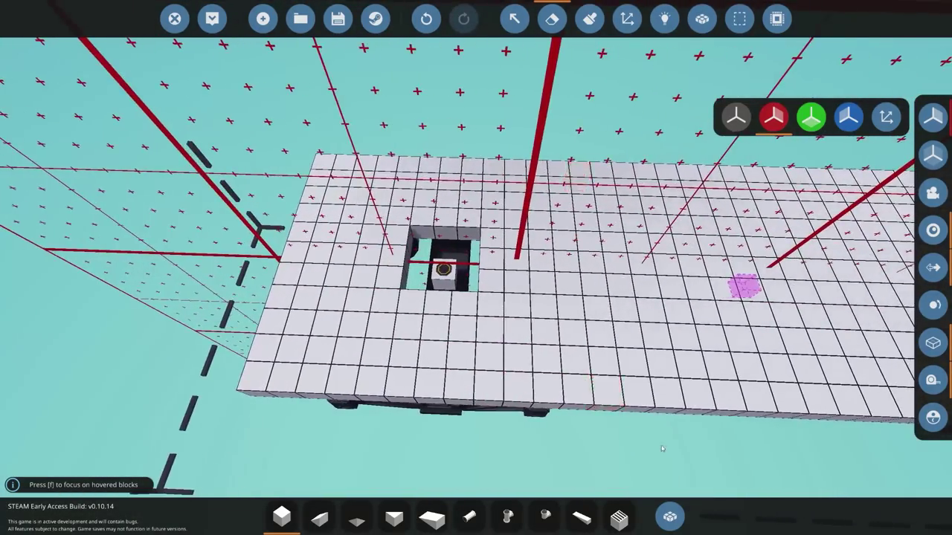
key("w")
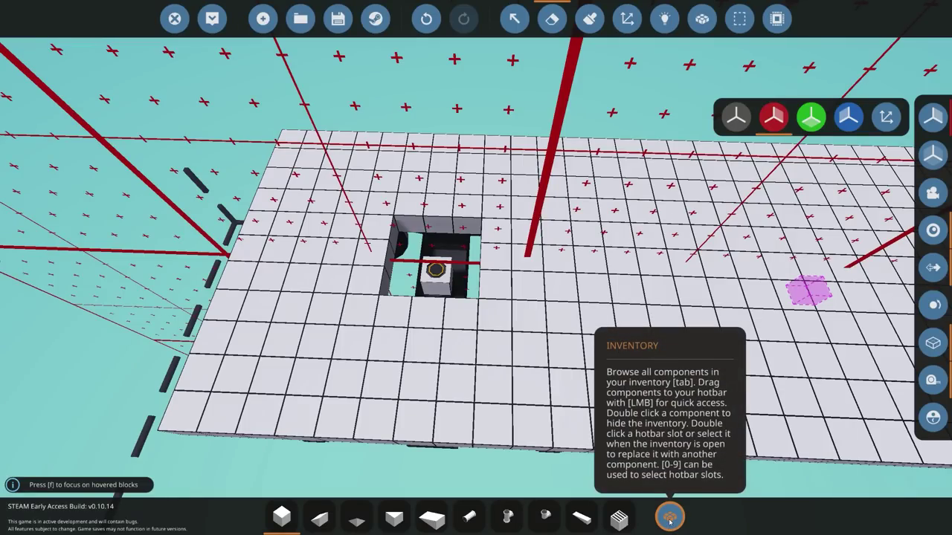
Clear the component inventory's search and choose the large octagonal electric motor from the Propulsion components.
left_click(670, 518)
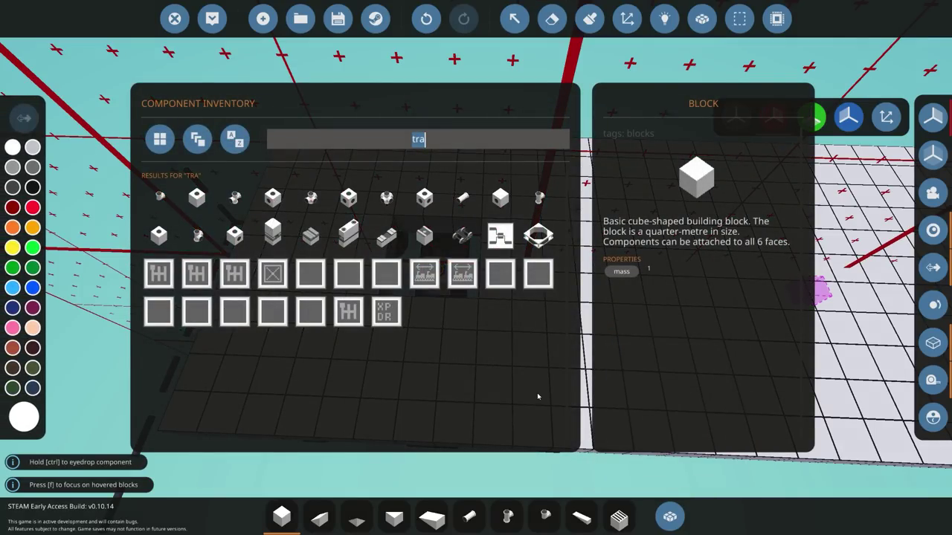
key("BackSpace")
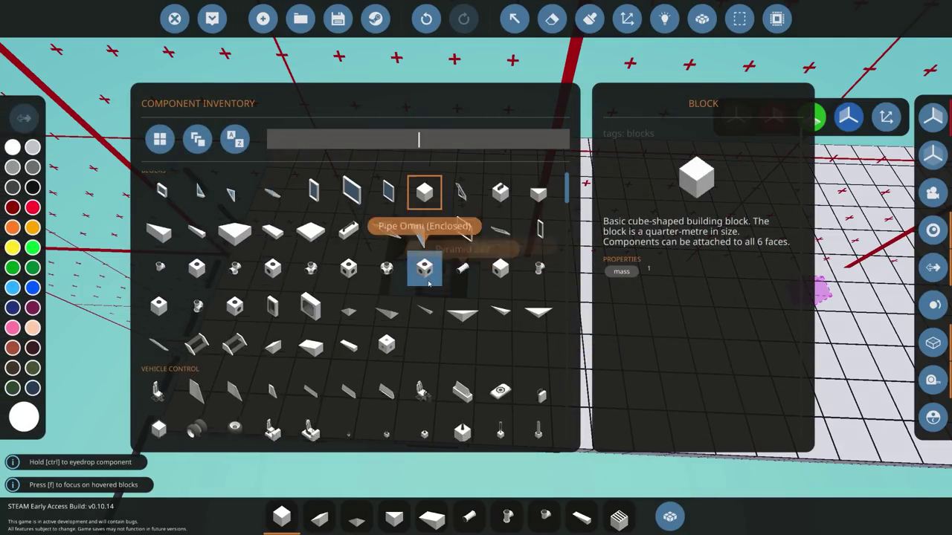
scroll(424, 270, "down", 3)
scroll(428, 282, "down", 5)
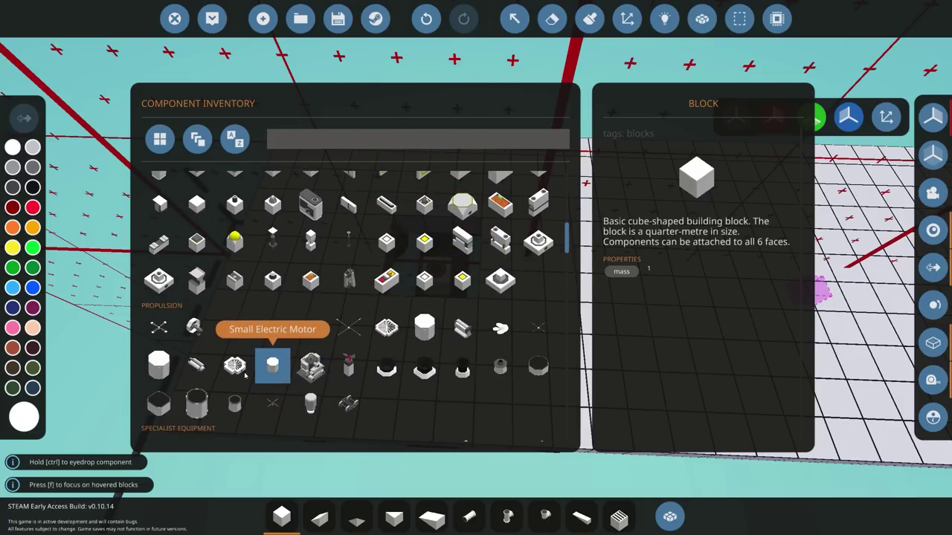
left_click(159, 364)
left_click(670, 517)
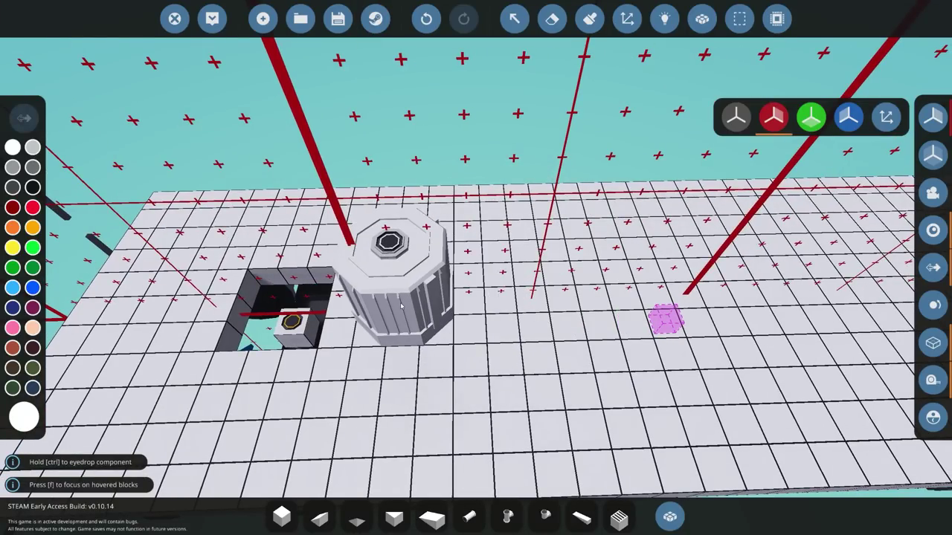
Place the electric motor upright on the deck's centreline, midway between the two bogie openings.
key("s")
key("a")
key("d")
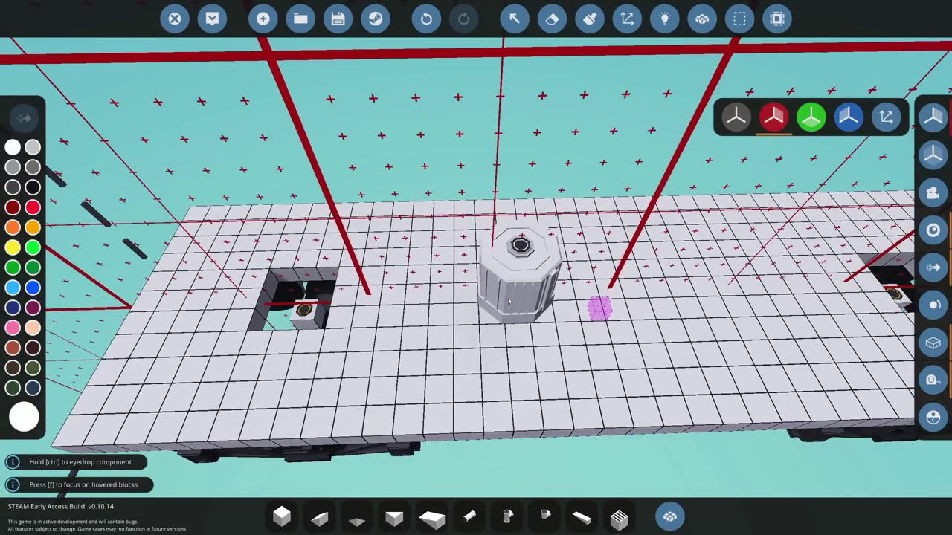
key("a")
key("d")
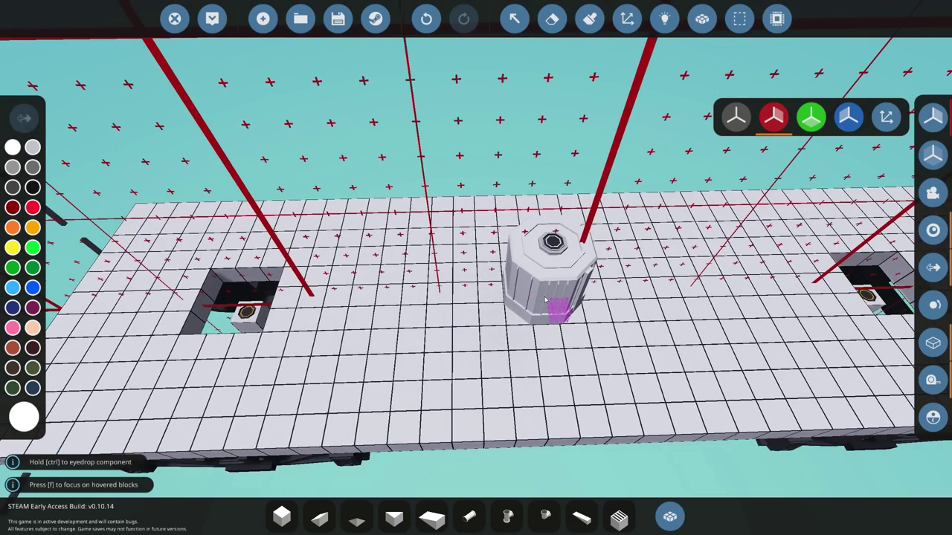
left_click(545, 301)
Examine the motor's position relative to the deck and both bogies from the side and above.
key("s")
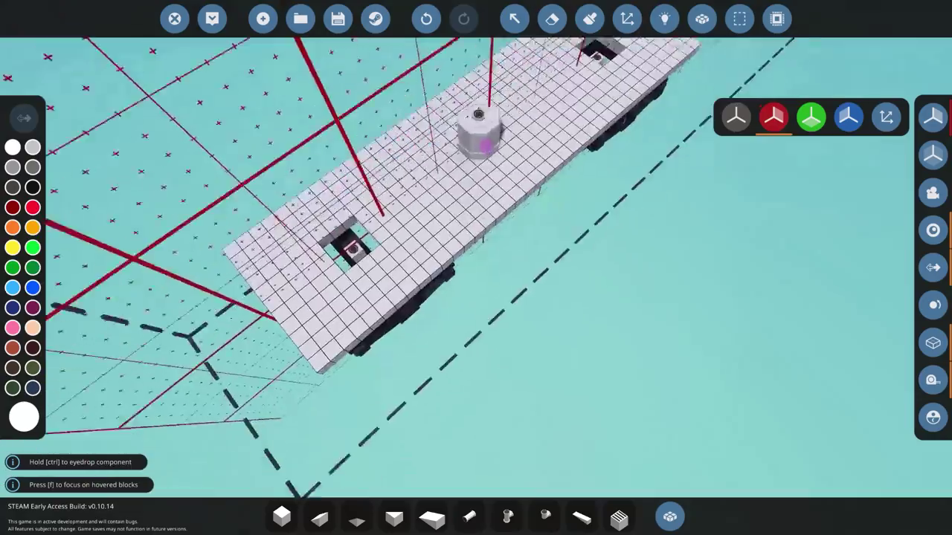
key("w")
key("s")
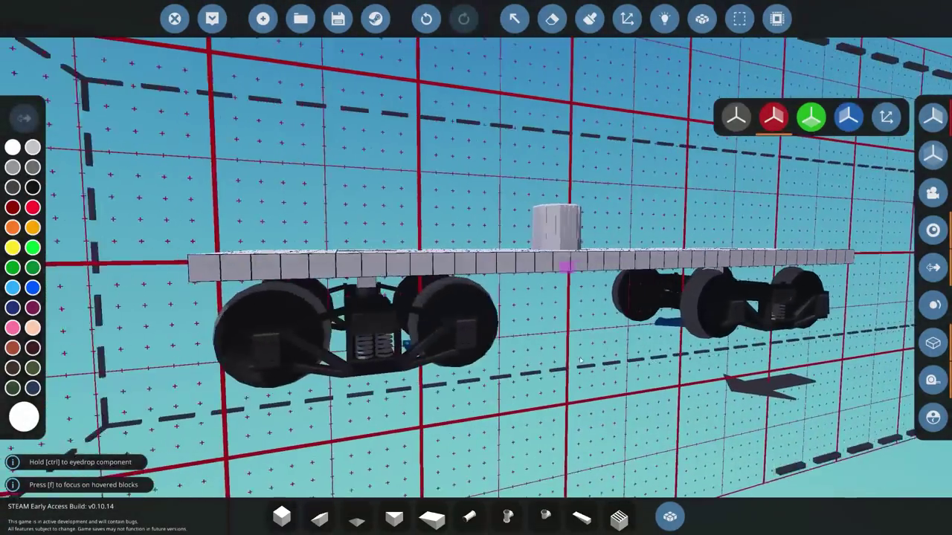
left_click(281, 518)
key("a")
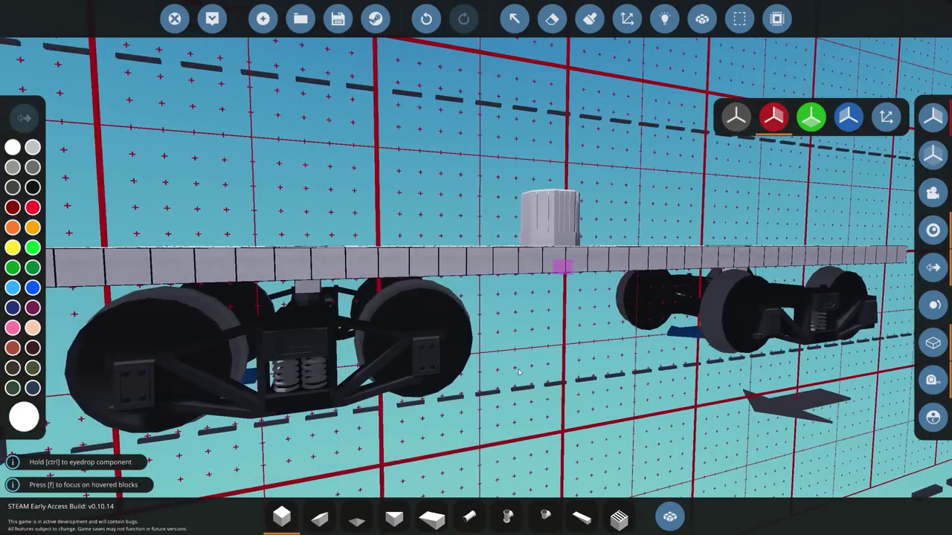
key("w")
key("s")
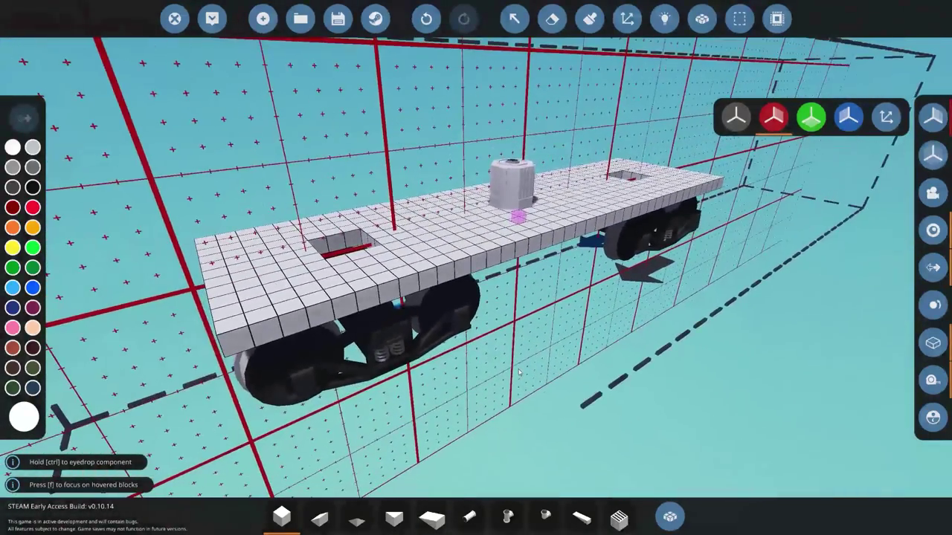
key("w")
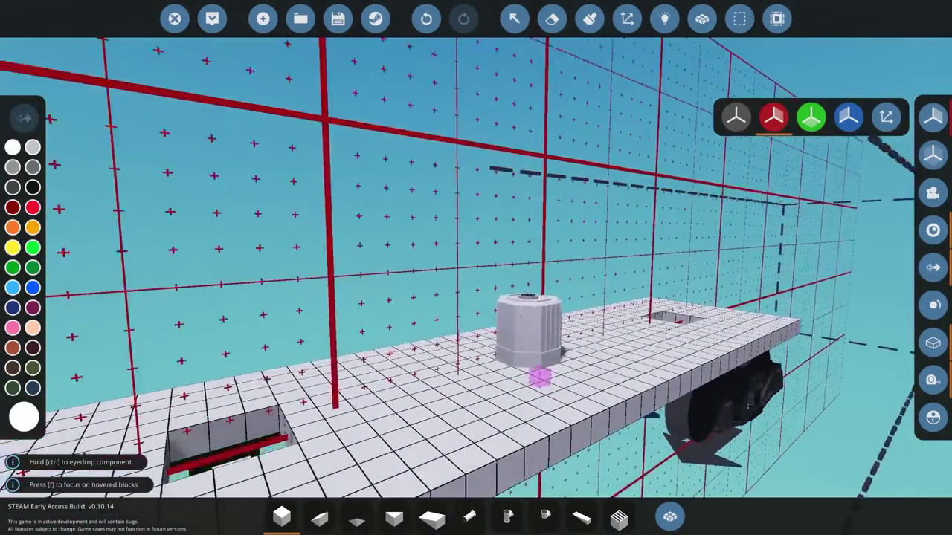
key("s")
Replace the upright motor with the same motor laid on its side, its shaft facing the near bogie opening.
key("Delete")
left_click(542, 295, "ctrl")
key("Delete")
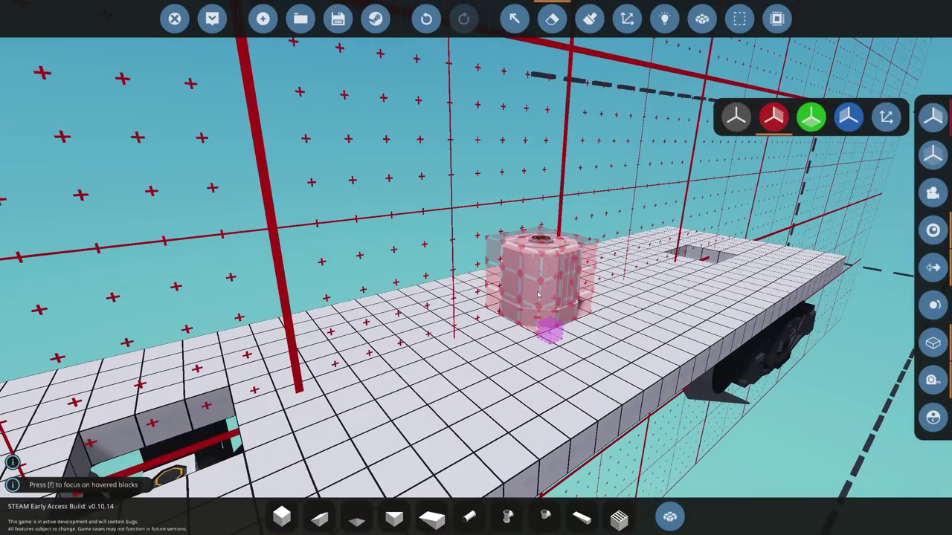
left_click(543, 296)
key("Delete")
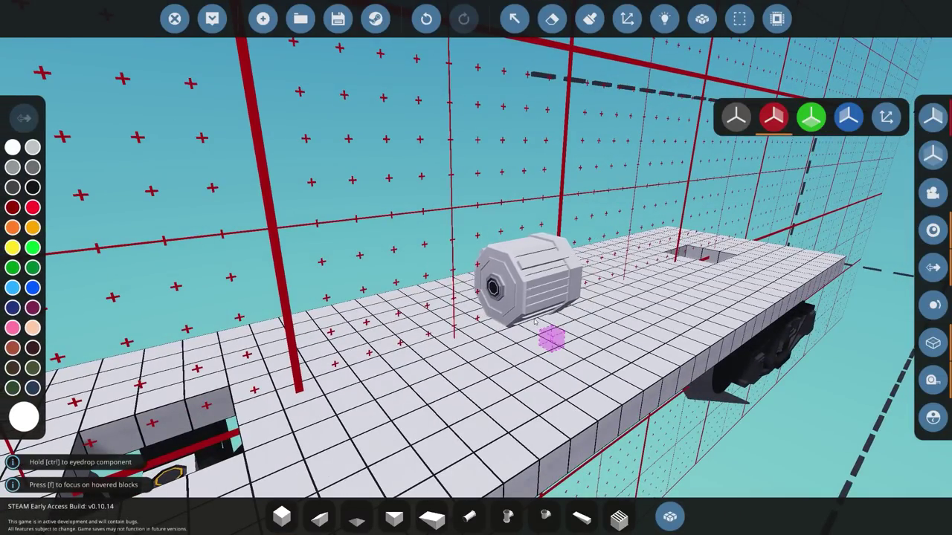
left_click(524, 319)
Erase the centreline row of deck blocks from the near bogie opening up to the electric motor.
key("s")
key("a")
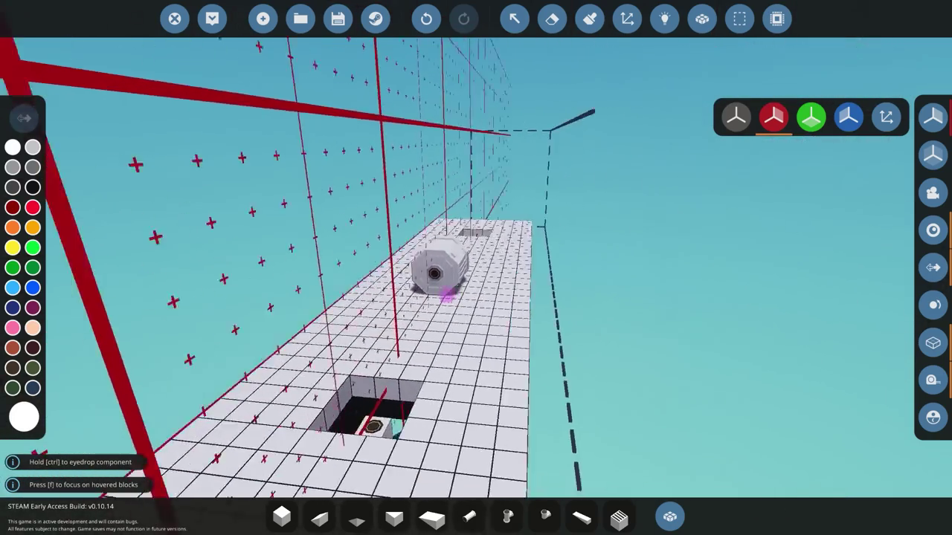
key("d")
key("a")
key("s")
key("k")
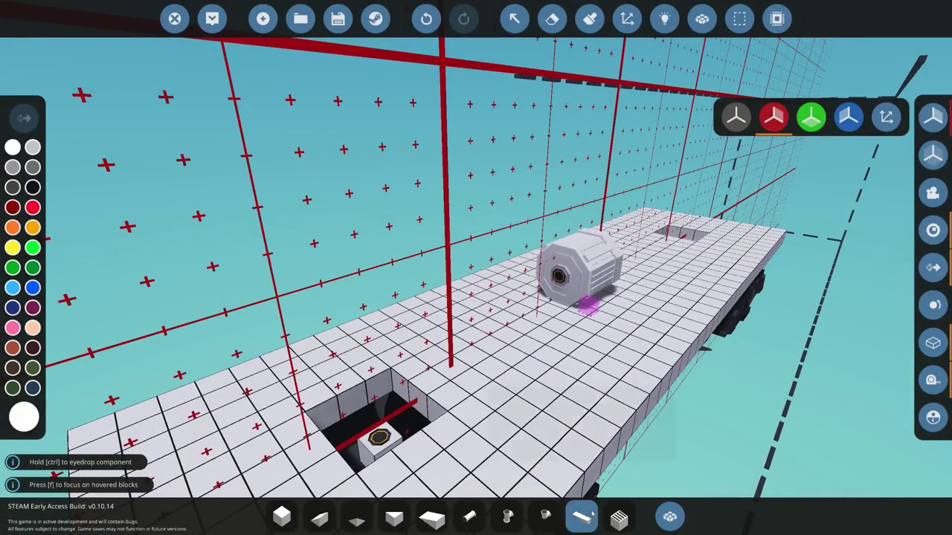
left_click(546, 516)
key("a")
key("Delete")
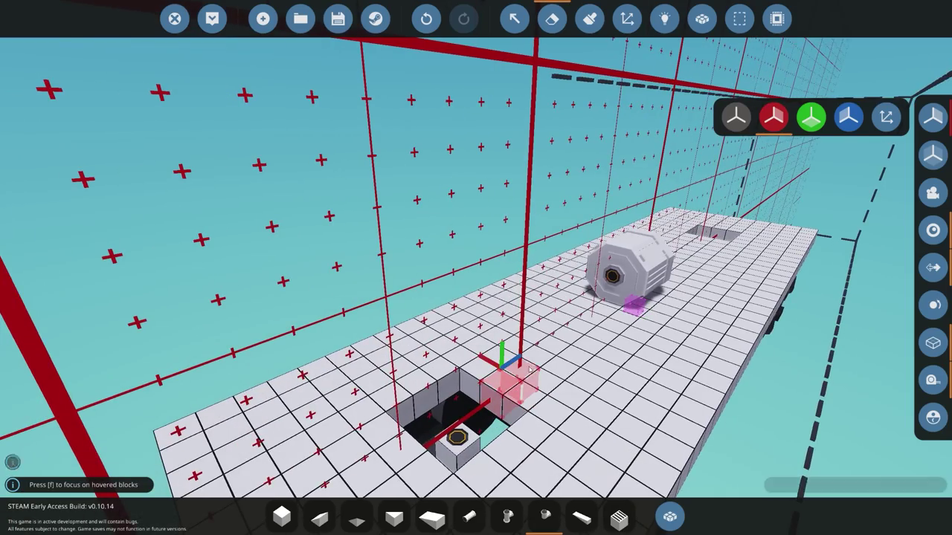
left_click_drag(530, 370, 599, 316)
key("w")
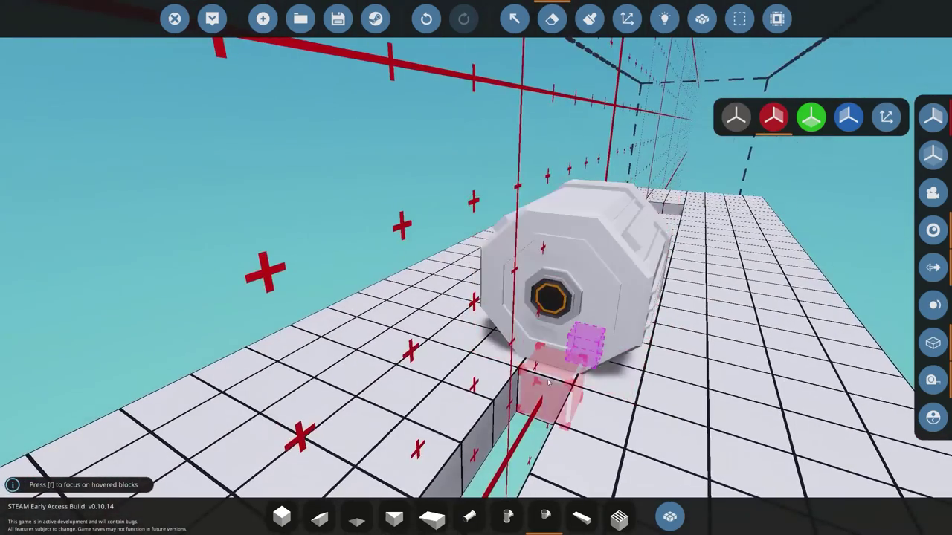
Erase the remaining centreline deck blocks beneath and beyond the motor, through to the far bogie opening.
key("d")
left_click_drag(548, 383, 726, 375)
key("d")
key("Delete")
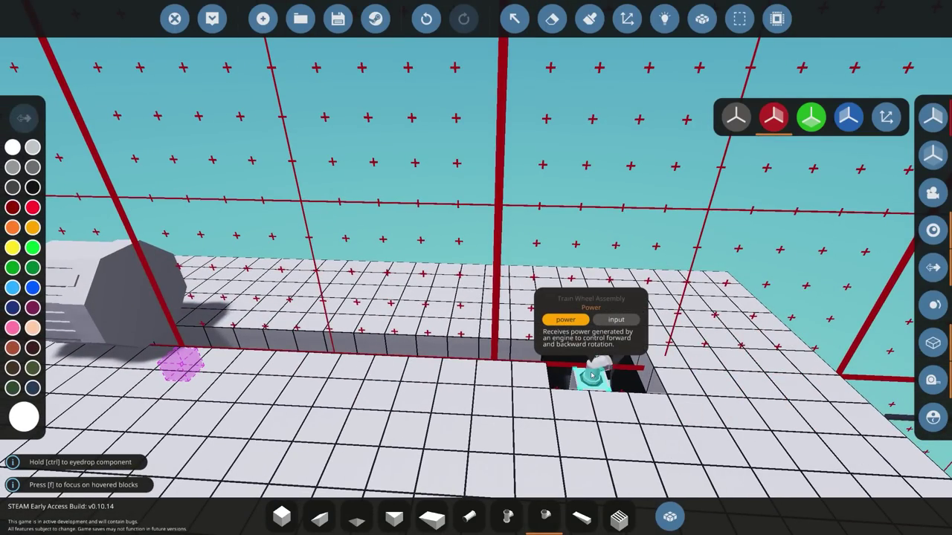
Place an angled pipe on each train wheel assembly's power connection, with its open end facing the motor.
key("a")
key("d")
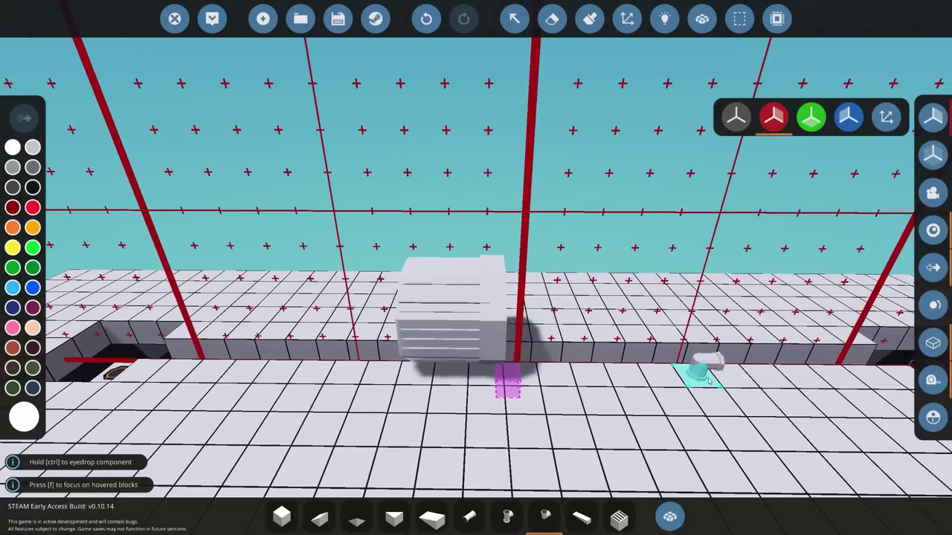
key("a")
key("a")
key("d")
key("a")
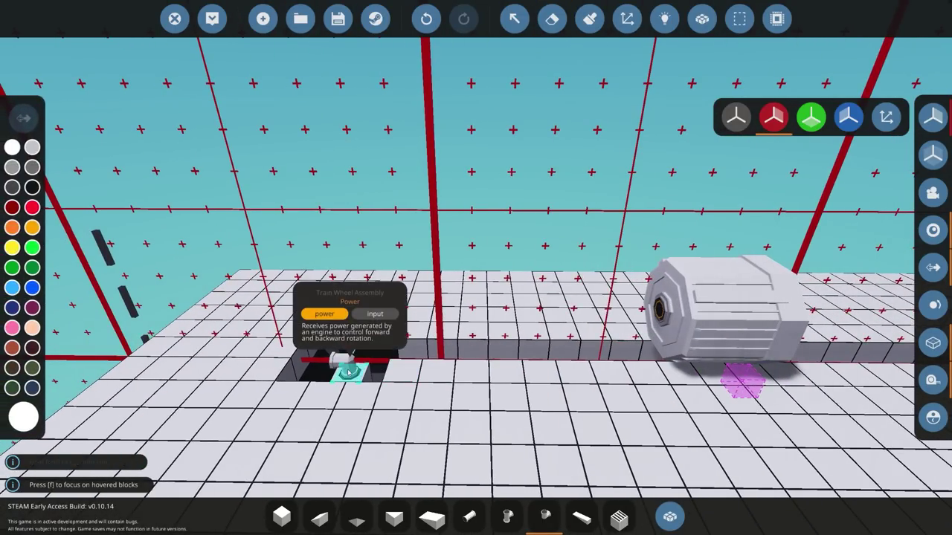
left_click(350, 371)
key("d")
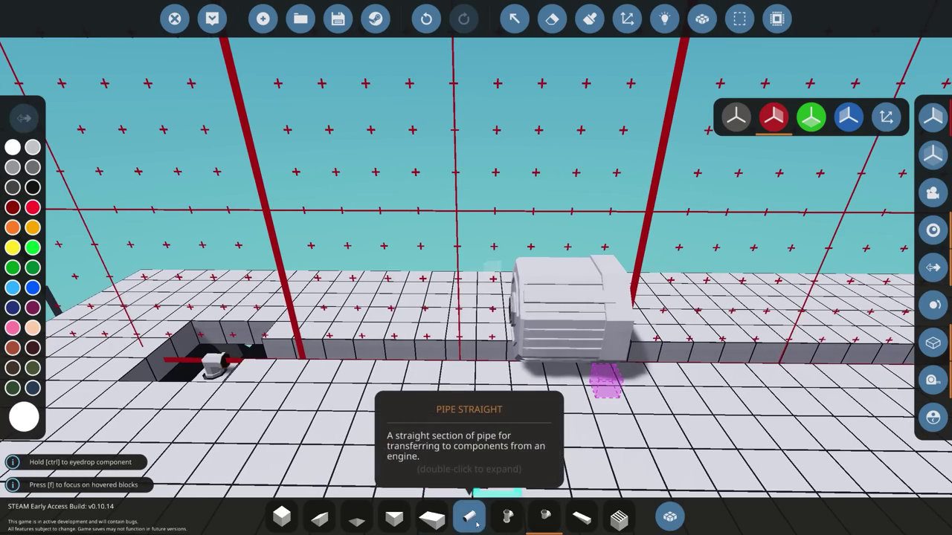
Lay straight pipe along the deck channel beneath the motor to join the angled pipes on both bogies.
left_click(470, 516)
key("d")
left_click_drag(223, 360, 713, 369)
key("a")
left_click_drag(569, 380, 751, 391)
key("s")
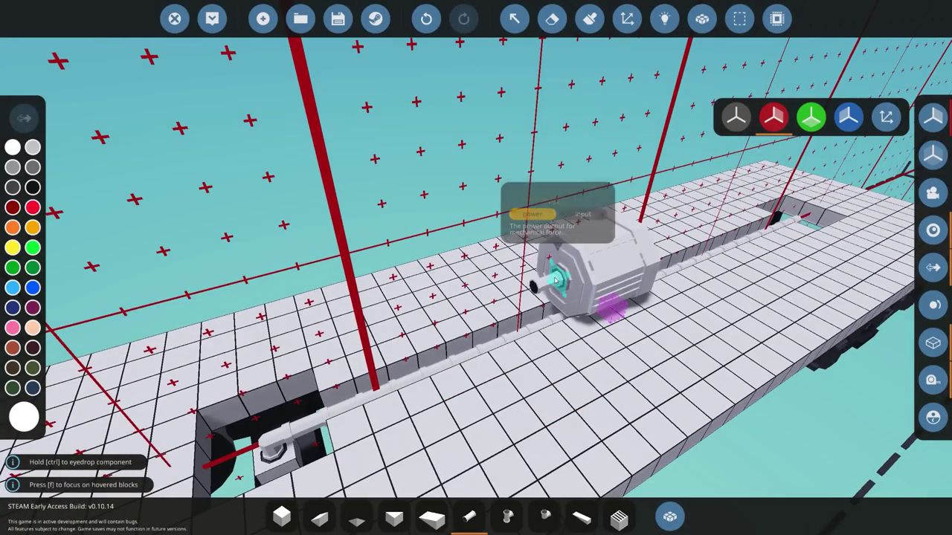
key("w")
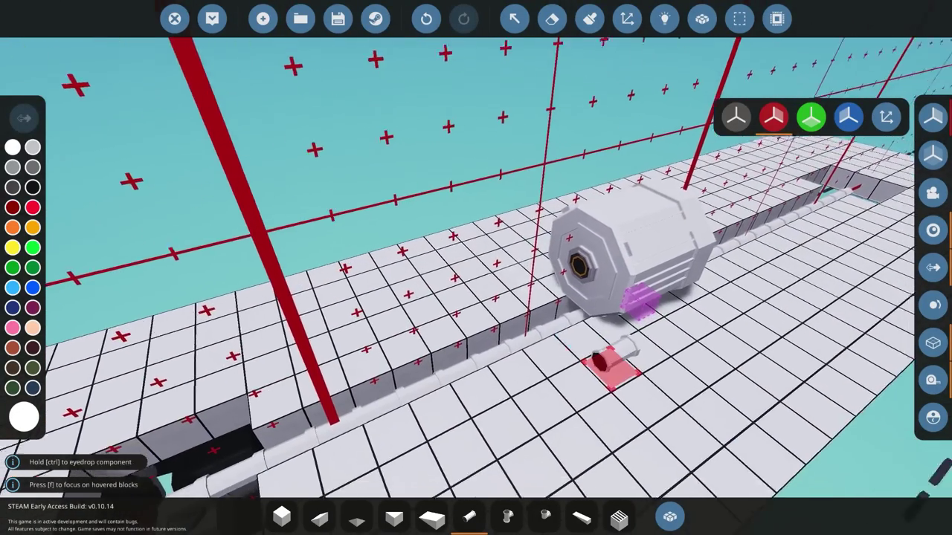
Search the component inventory for "gear" and choose the Gearbox.
left_click(670, 518)
type("gear")
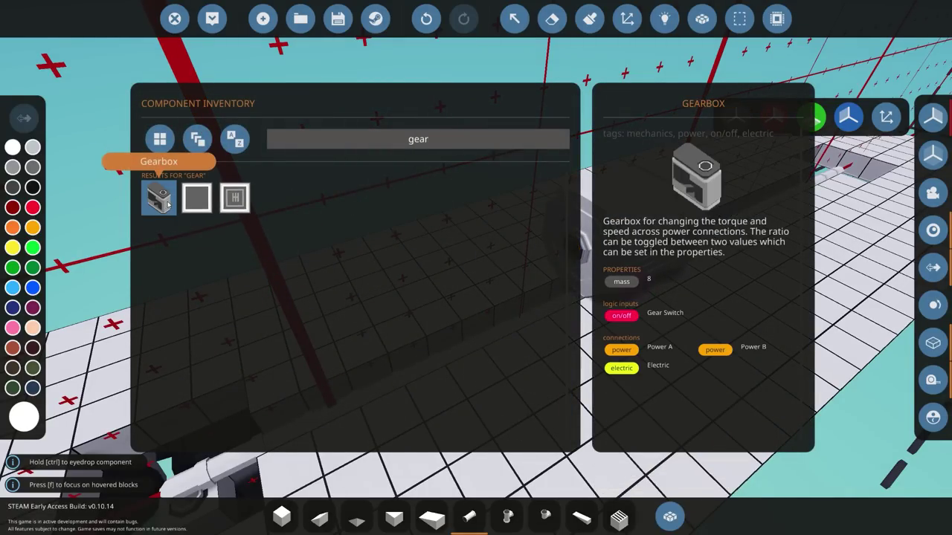
left_click(168, 204)
left_click(670, 517)
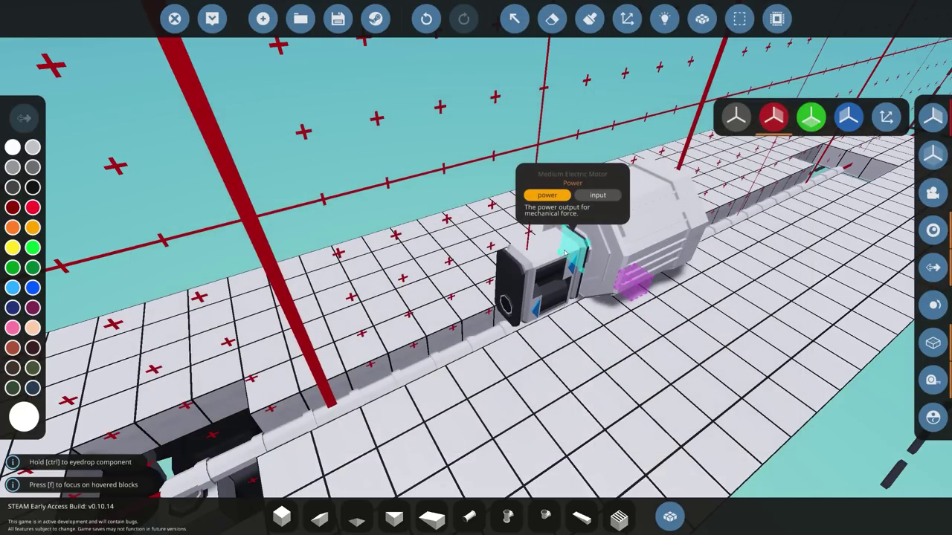
Rotate the gearbox to fit the motor's power output and place two gearboxes in line in front of it.
key("k")
key("k")
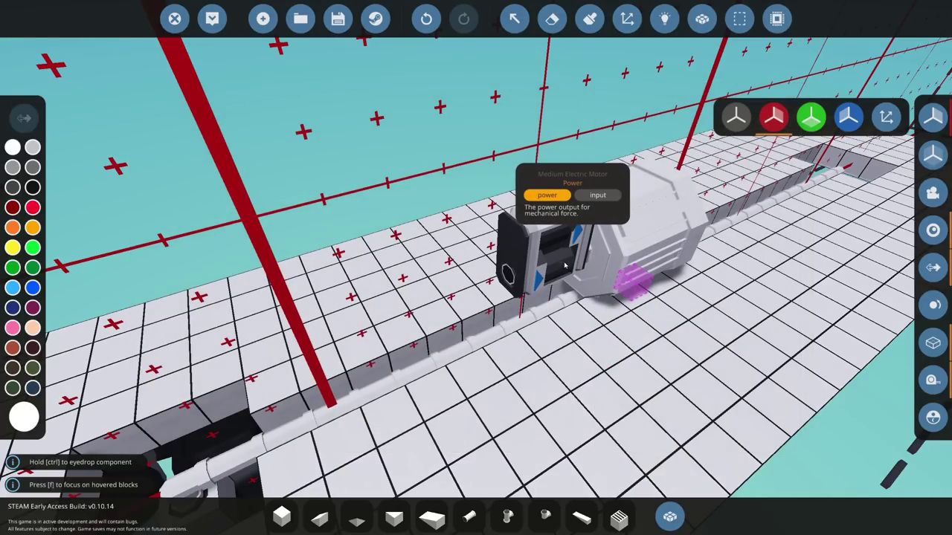
left_click(565, 253)
left_click(514, 306)
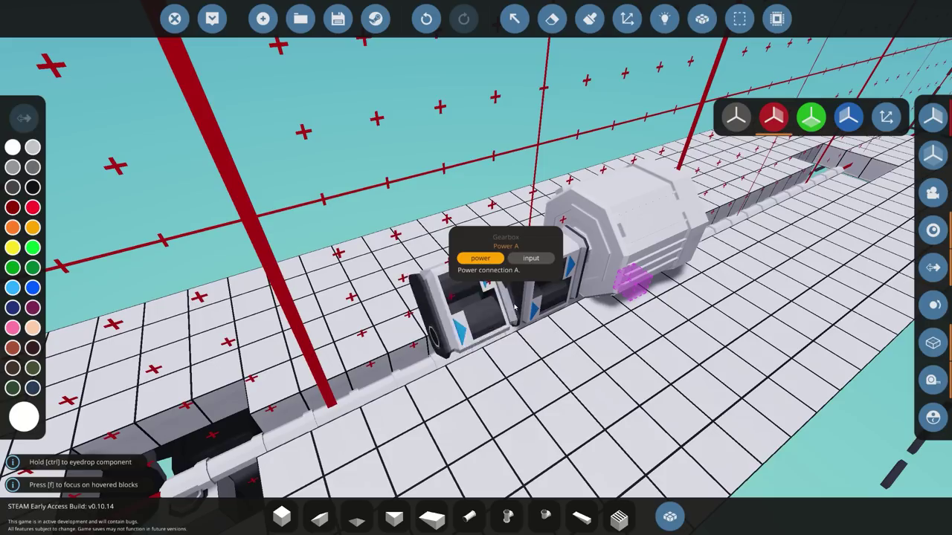
left_click(521, 282)
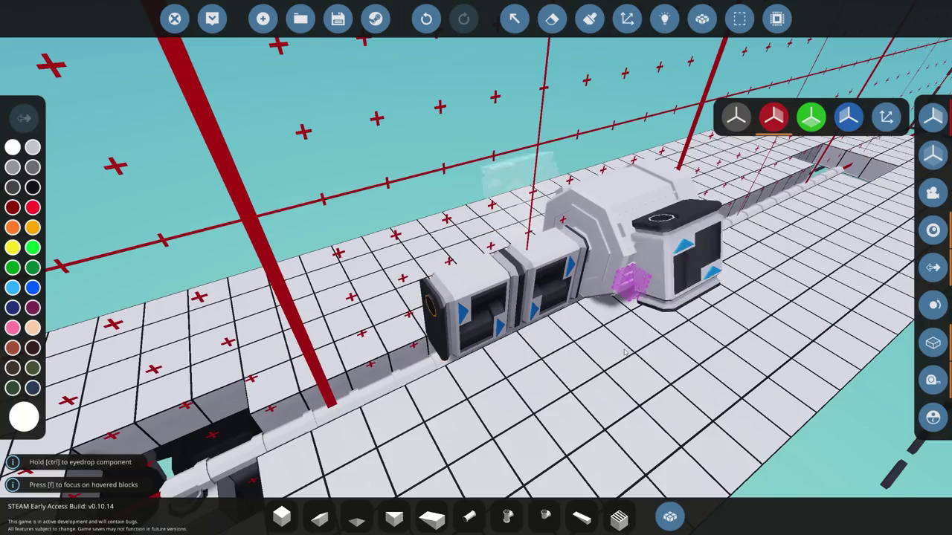
Replace the channel pipe segment in front of the gearboxes with a three-way pipe and link it upward to the gearbox with straight and angled pipes.
key("w")
key("a")
key("Delete")
left_click(508, 516)
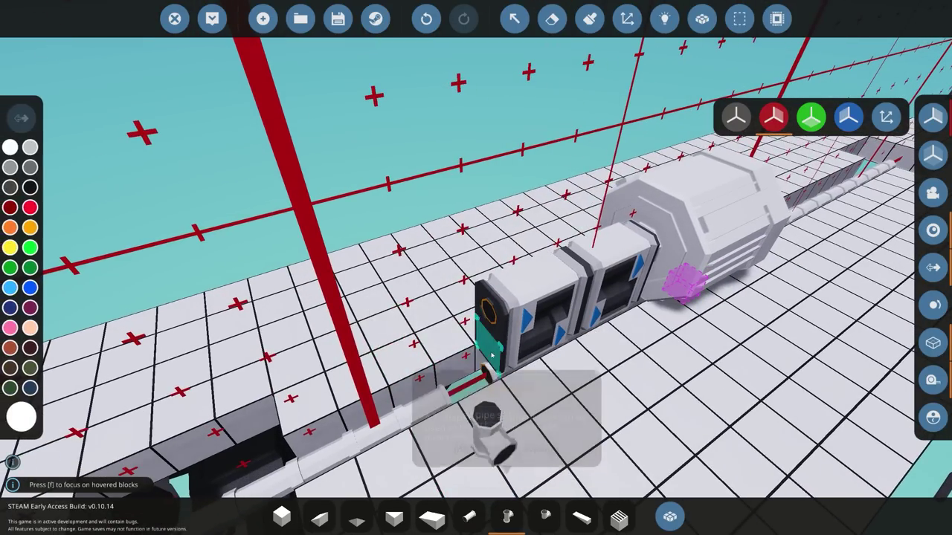
key("w")
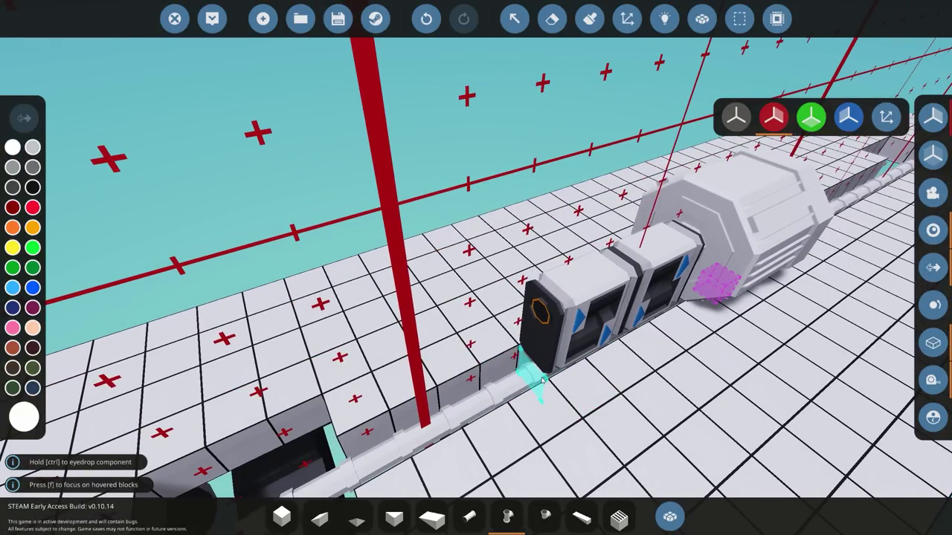
left_click(469, 517)
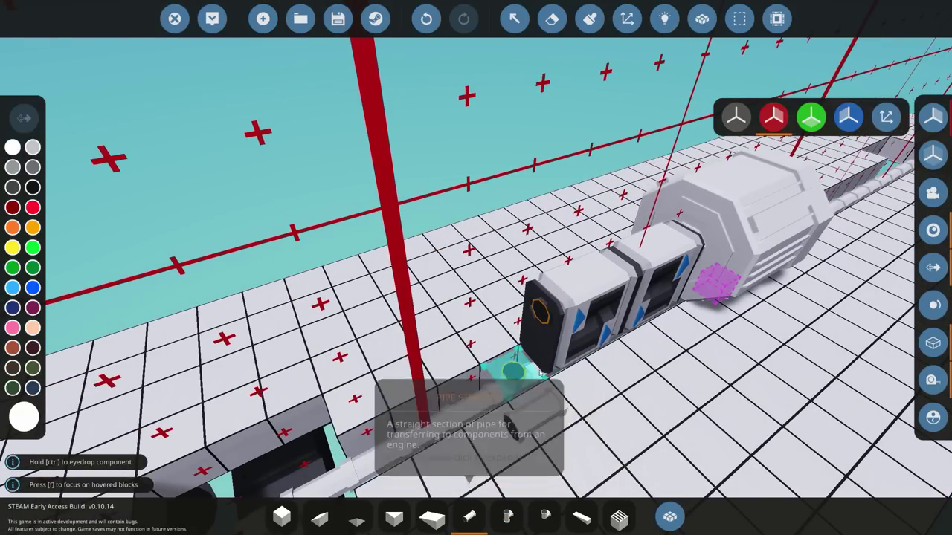
left_click(537, 516)
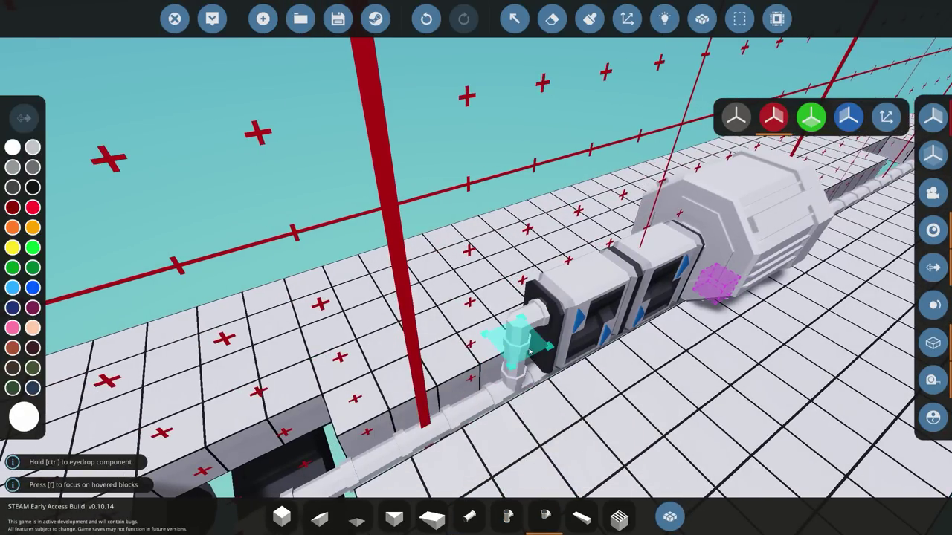
Set Ratio 1 of the gearbox beside the motor to 3:1, and open the outer gearbox's ratio settings.
key("s")
key("a")
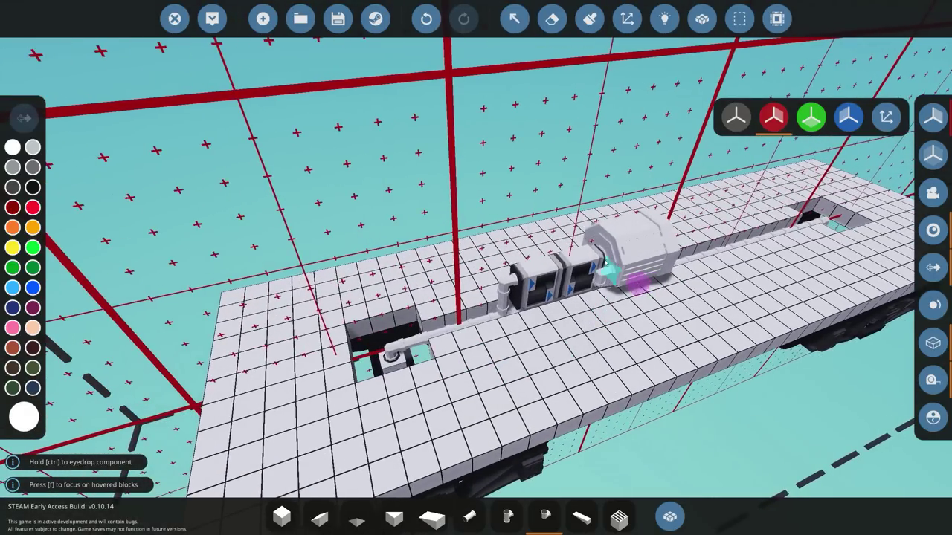
key("w")
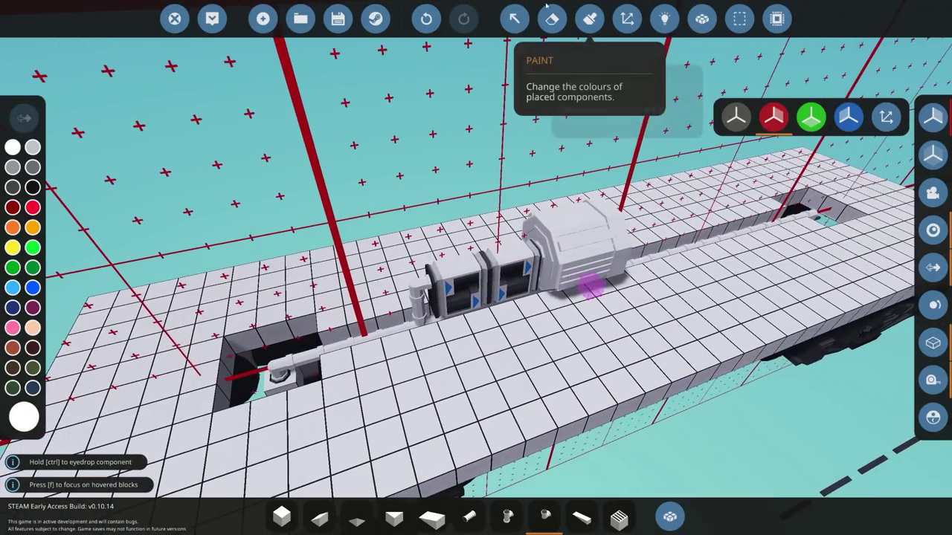
left_click(515, 19)
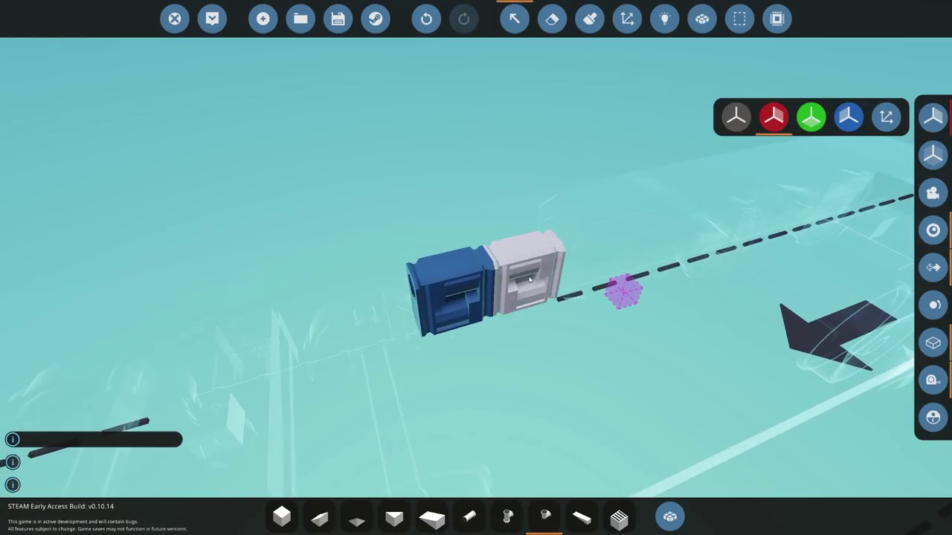
left_click(524, 271)
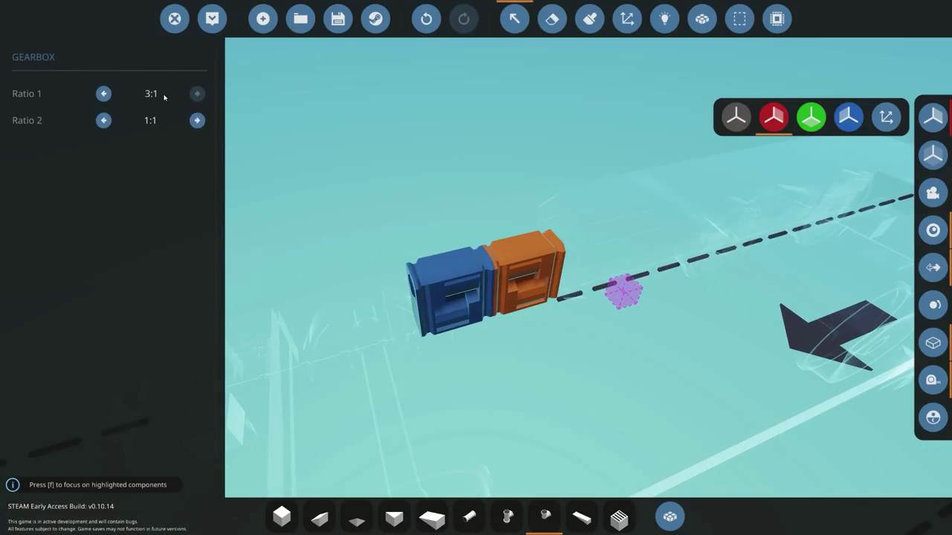
left_click(478, 266)
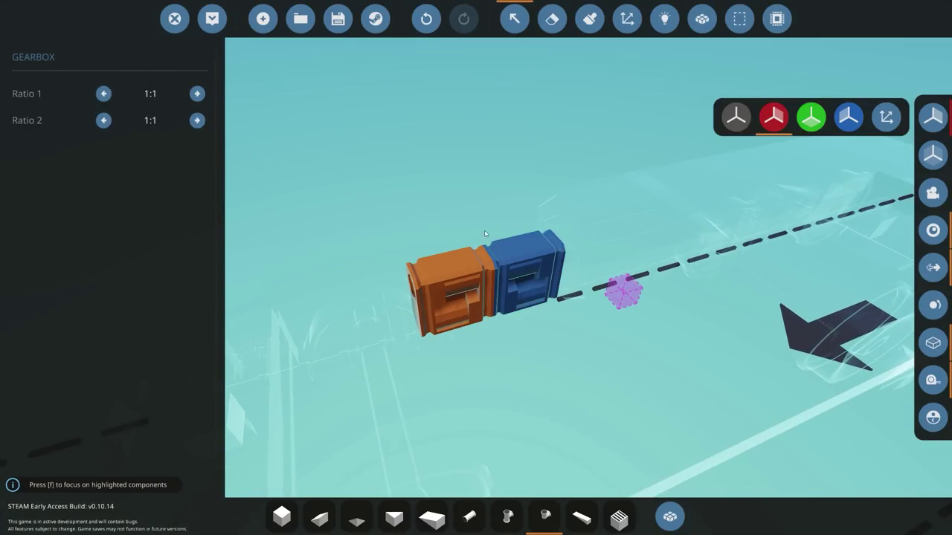
left_click(514, 19)
Search the component inventory for "batter" and choose the Electric Battery Medium.
key("s")
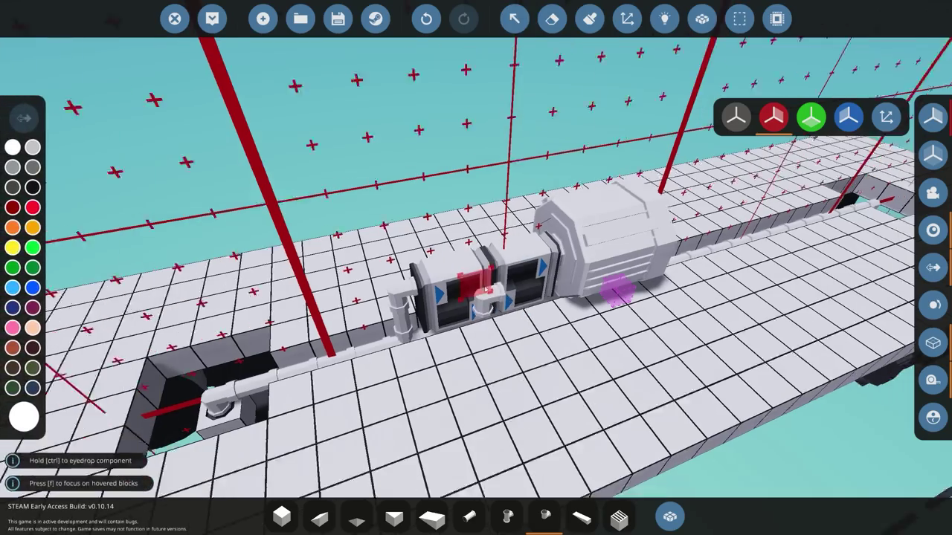
key("s")
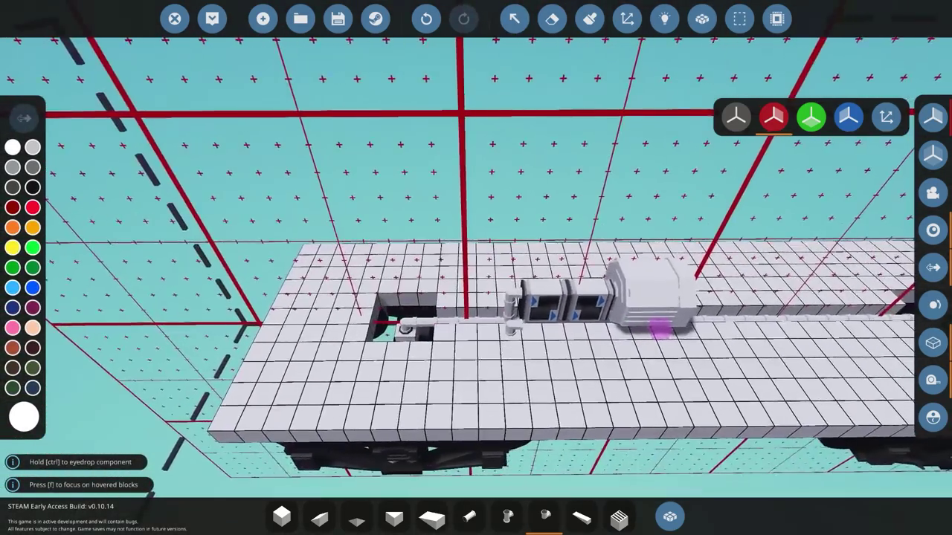
left_click(670, 517)
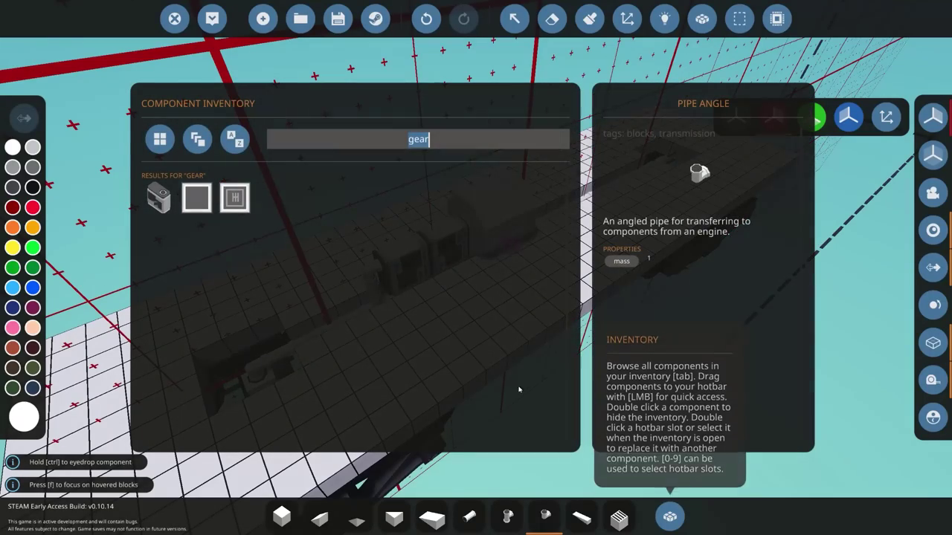
type("batt")
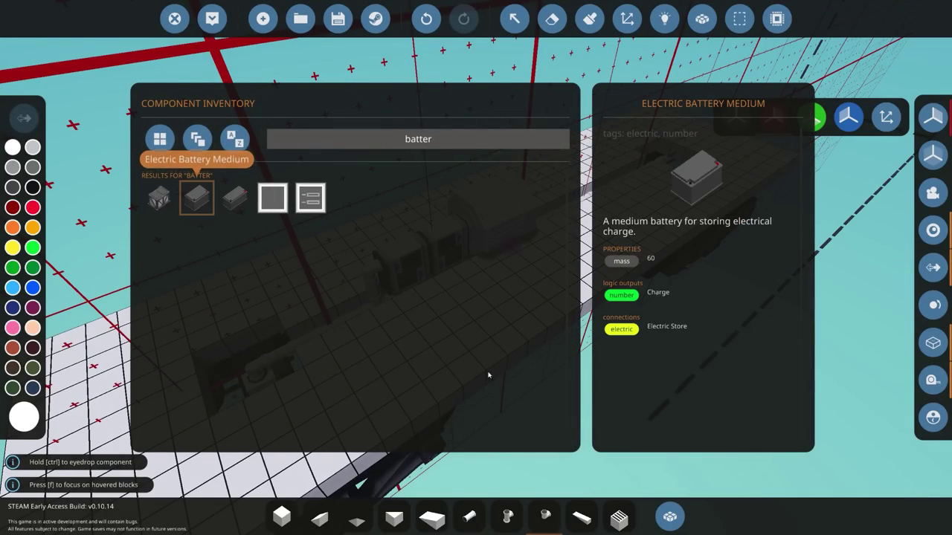
left_click(670, 517)
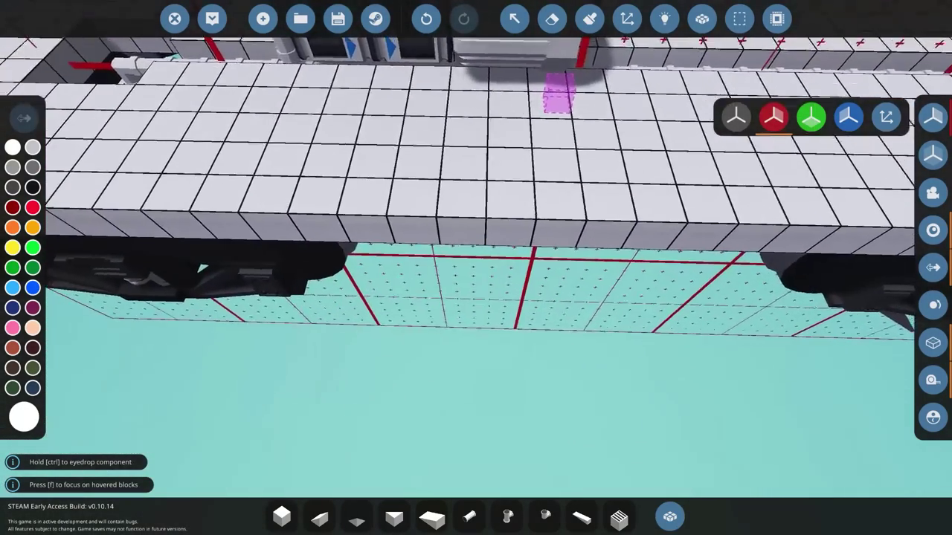
Place two rows of six medium batteries under the deck between the bogies, one row on each side of the pipe.
key("w")
key("s")
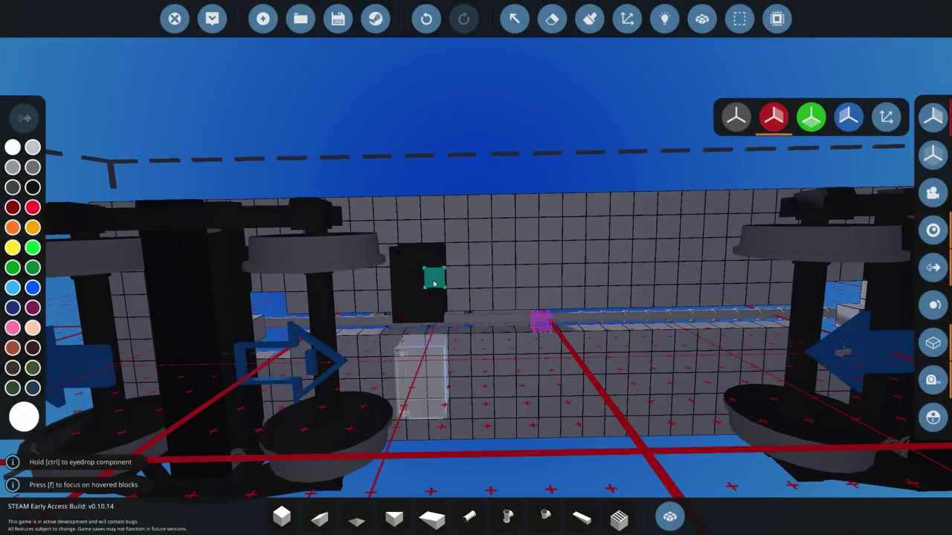
left_click(435, 284)
left_click(533, 280)
key("d")
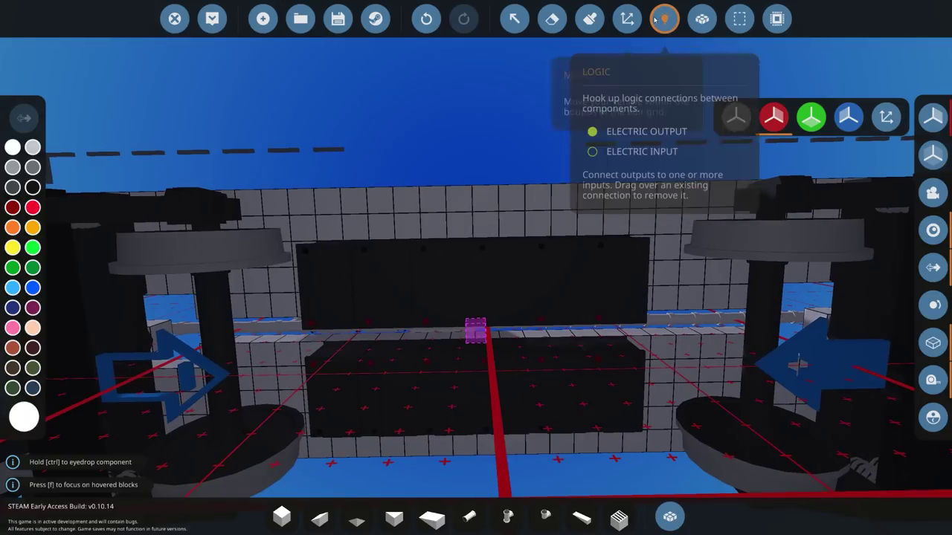
Show the electric logic nodes and link all twelve batteries together in one chain.
left_click(665, 19)
left_click(10, 293)
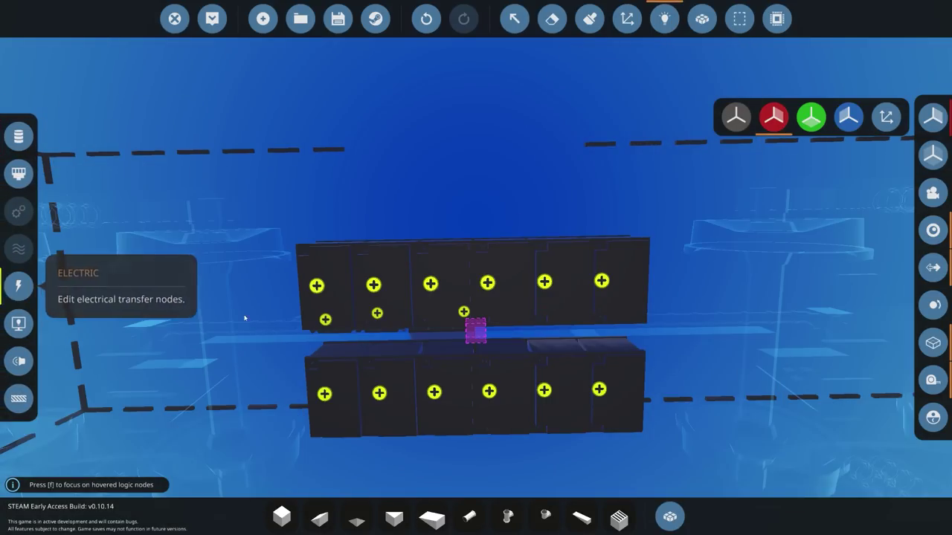
left_click_drag(326, 305, 317, 286)
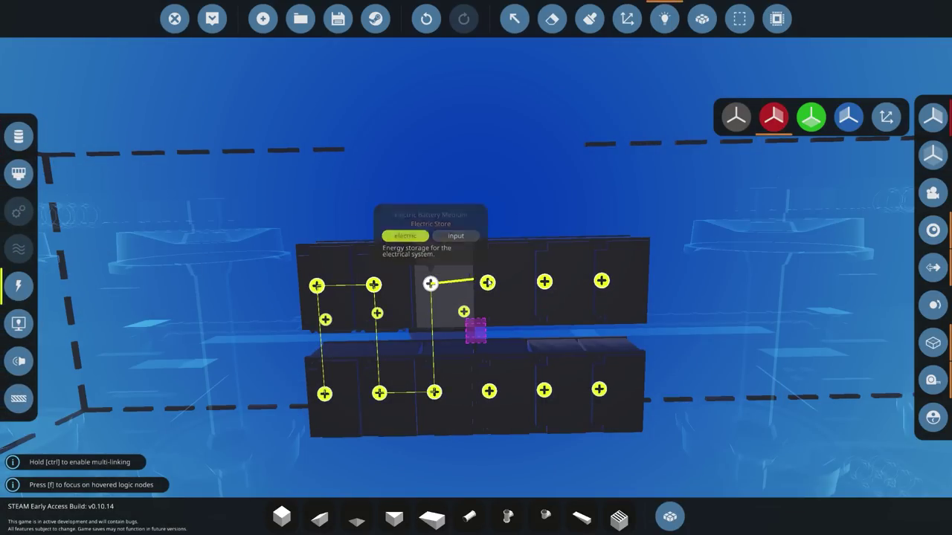
left_click_drag(562, 392, 545, 390)
left_click_drag(546, 282, 603, 281)
Connect the battery chain's electric supply to the motor and both gearboxes, and leave logic editing.
left_click_drag(602, 281, 392, 271)
scroll(508, 235, "down", 3)
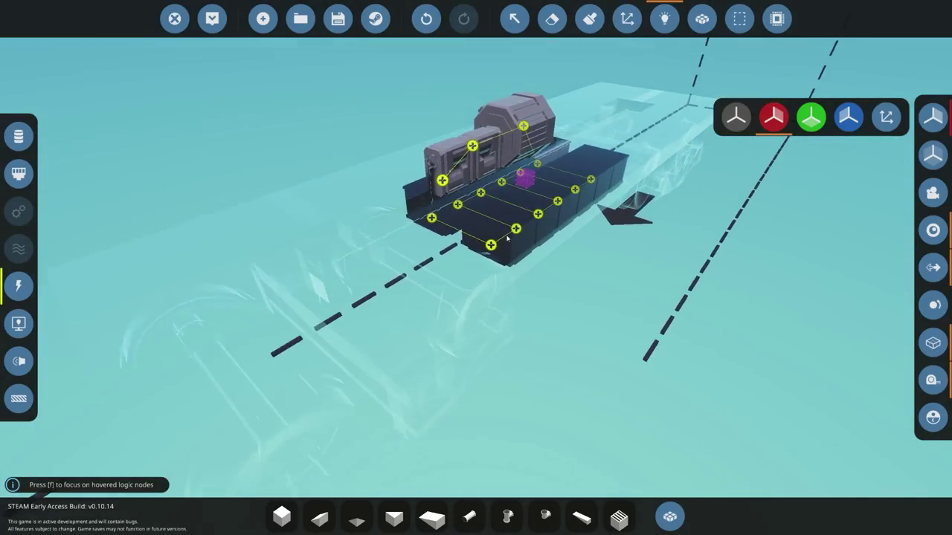
left_click(693, 24)
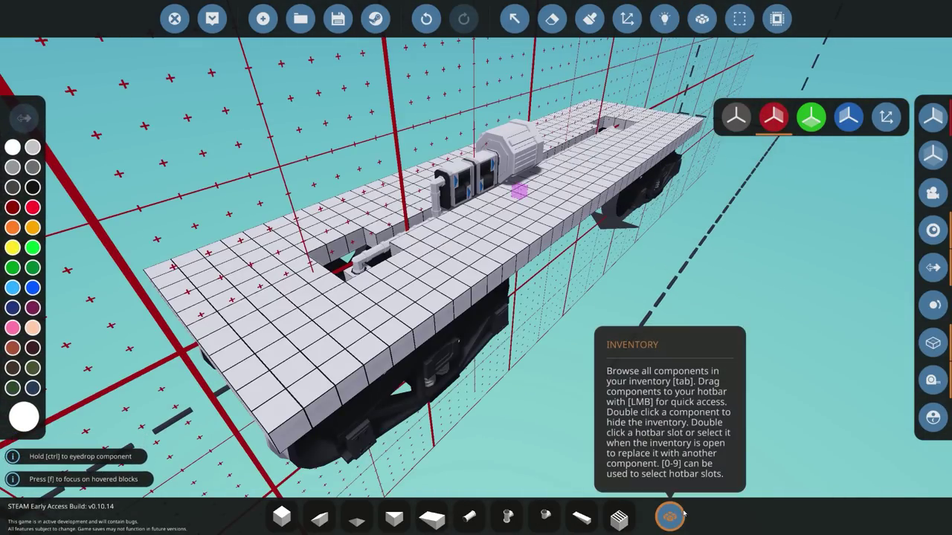
Search the component inventory for "seat" and place a Compact Pilot Seat on the deck beside the opening over the end bogie.
left_click(678, 515)
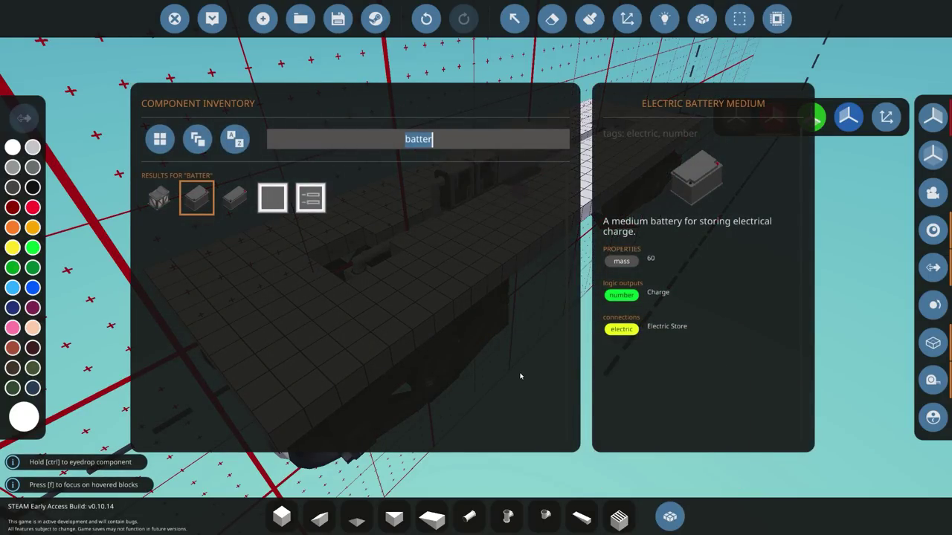
key("BackSpace")
type("seat")
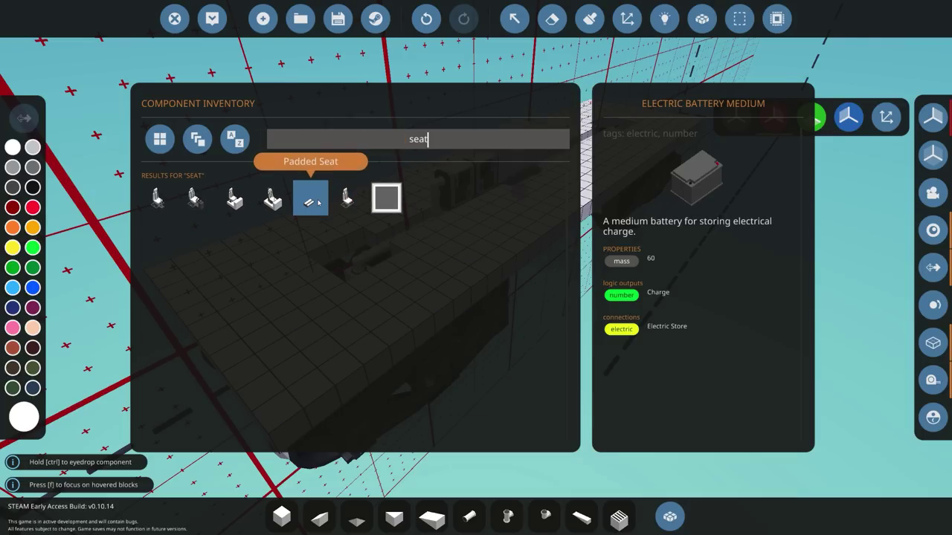
double_click(157, 192)
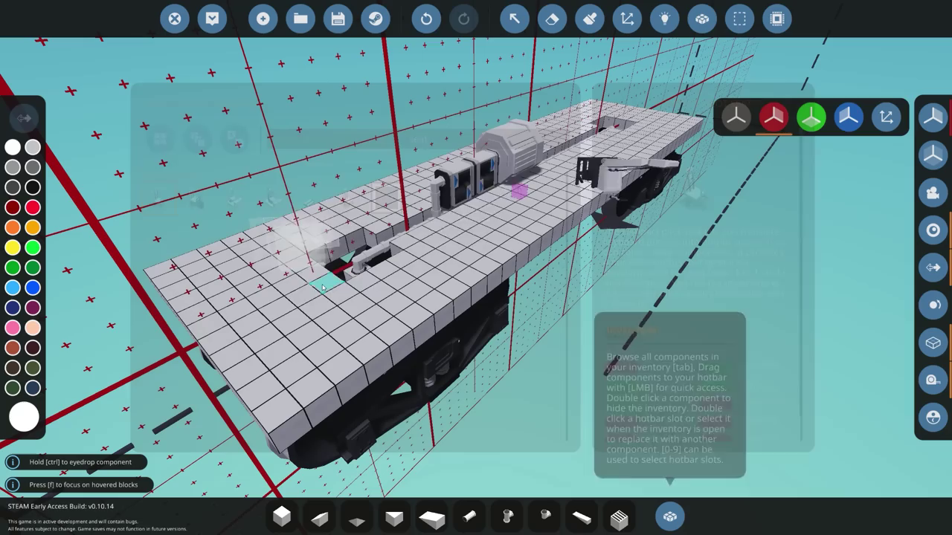
left_click(296, 289)
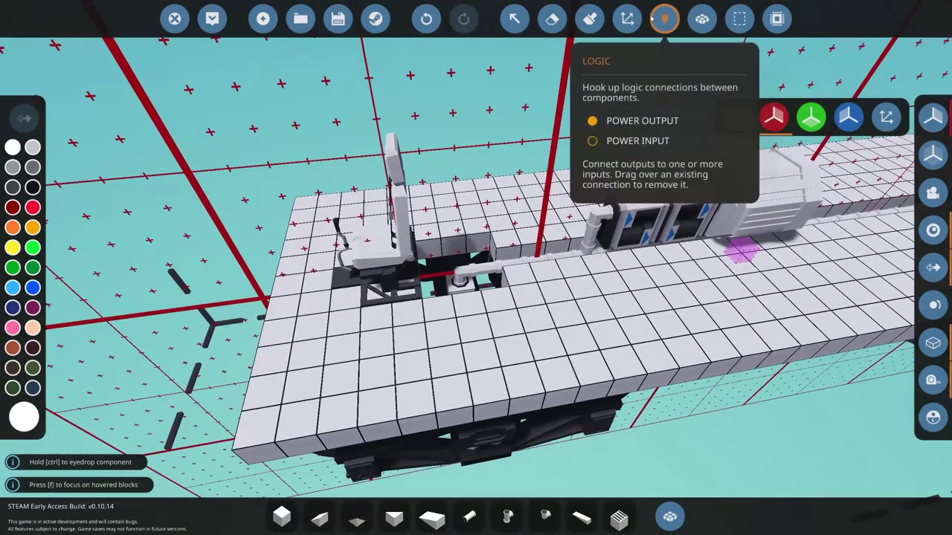
Show the number and on/off logic nodes and link the pilot seat's throttle axis output to the electric motor's throttle input.
left_click(662, 20)
left_click(18, 137)
key("w")
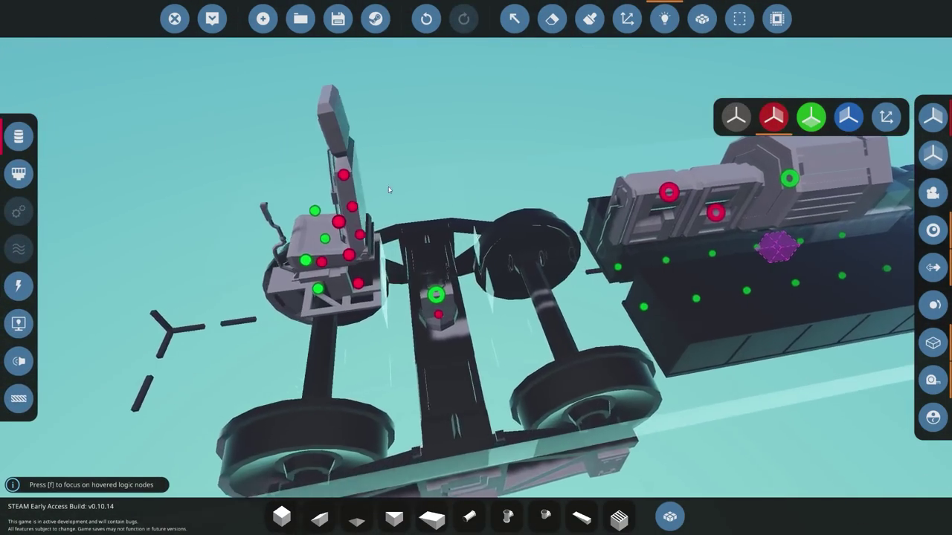
mouse_move(335, 301)
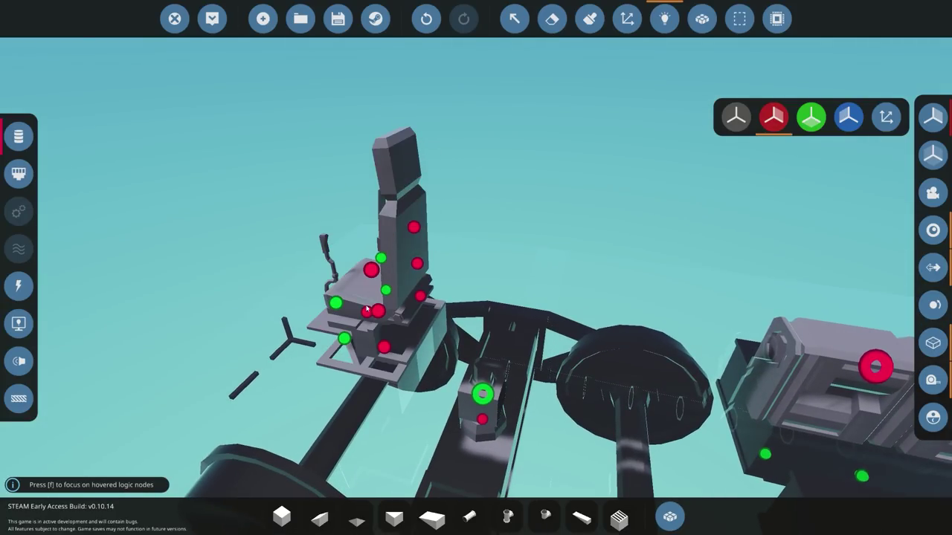
mouse_move(385, 290)
scroll(386, 290, "down", 3)
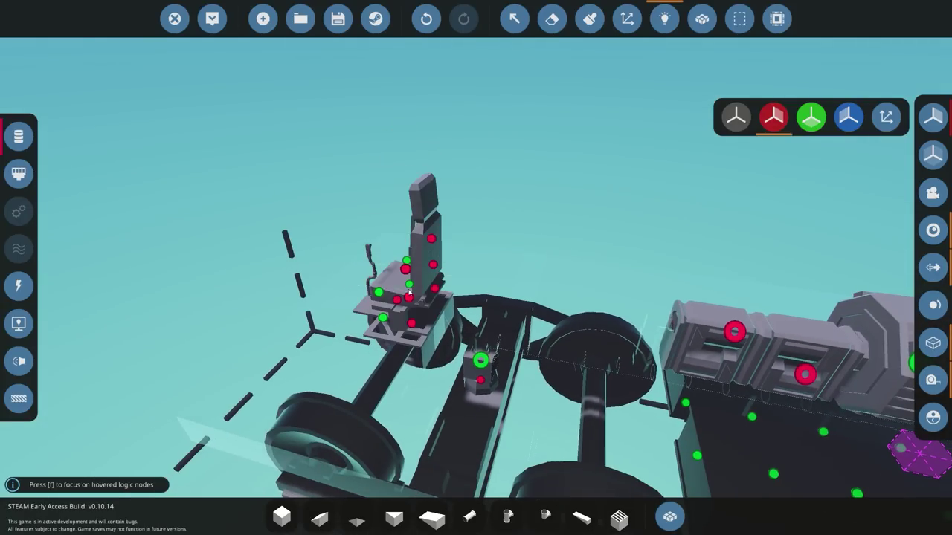
mouse_move(378, 291)
left_mouse_down()
mouse_move(372, 275)
mouse_move(381, 330)
mouse_move(379, 295)
left_mouse_up()
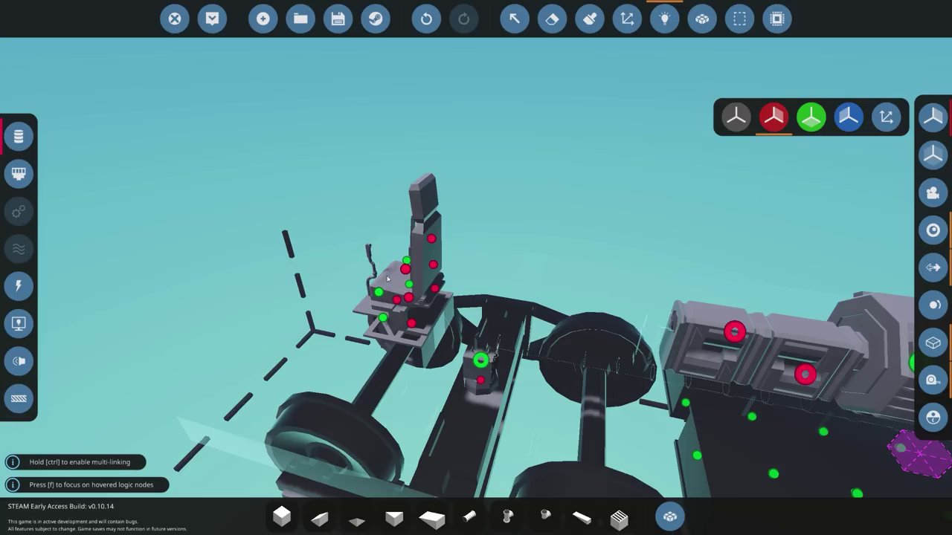
mouse_move(407, 262)
left_click_drag(406, 260, 561, 301)
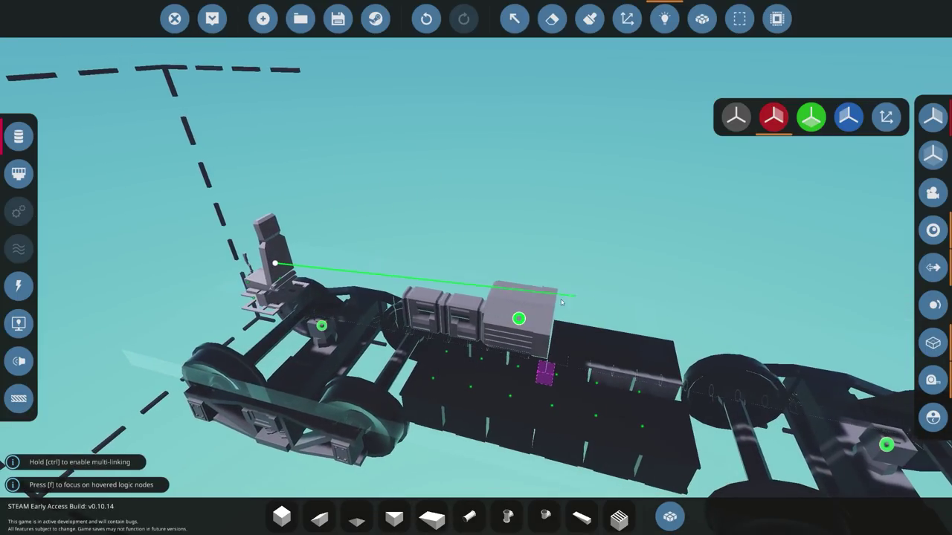
left_click_drag(514, 321, 518, 320)
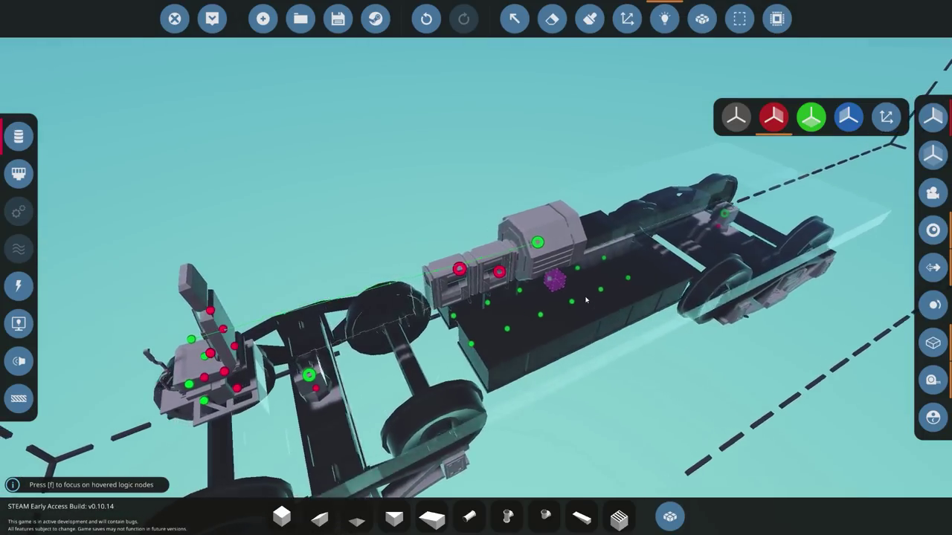
key("w")
key("s")
Set the pilot seat's Axis 2 [w]/[s] control mode to Sticky.
left_click(515, 20)
left_click(372, 291)
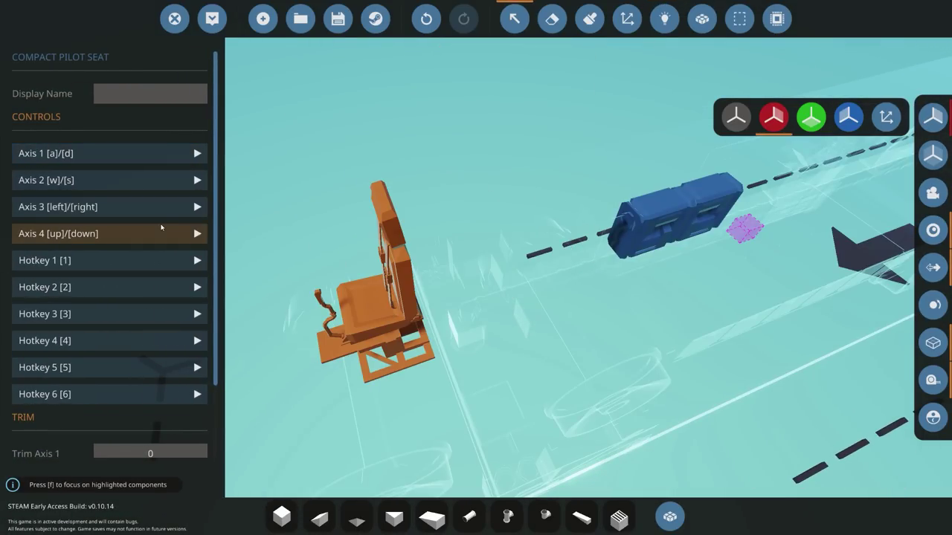
left_click(158, 180)
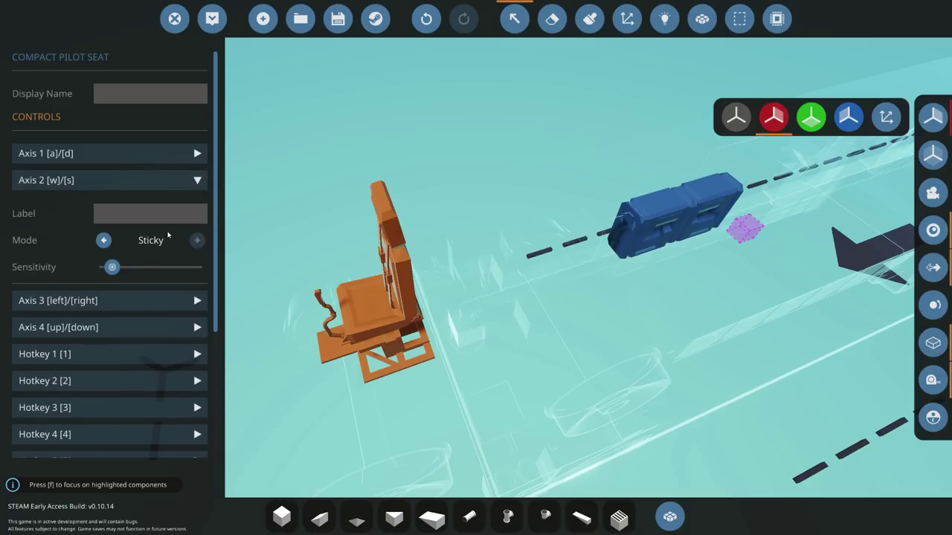
left_click(514, 18)
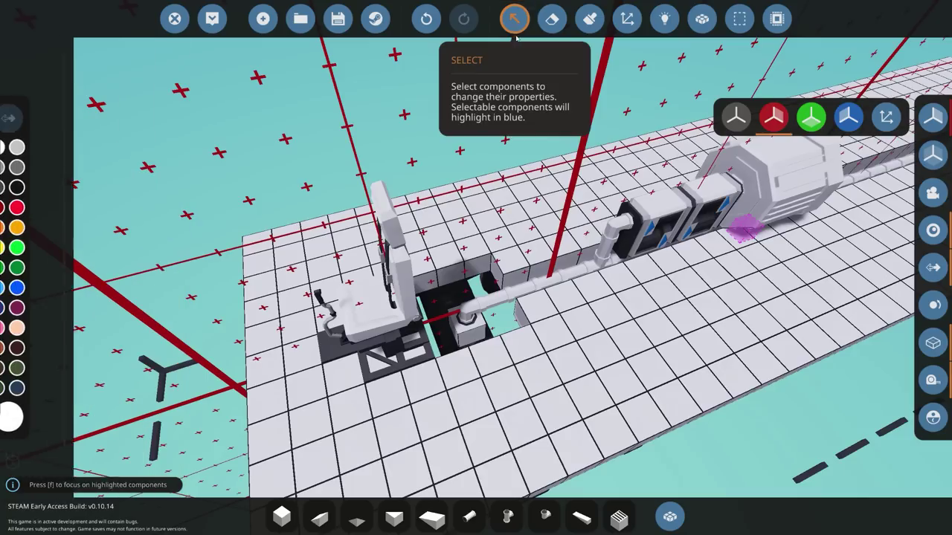
Search the component inventory for "dial" and place a Dial at the deck's edge in front of the seat.
left_click(669, 519)
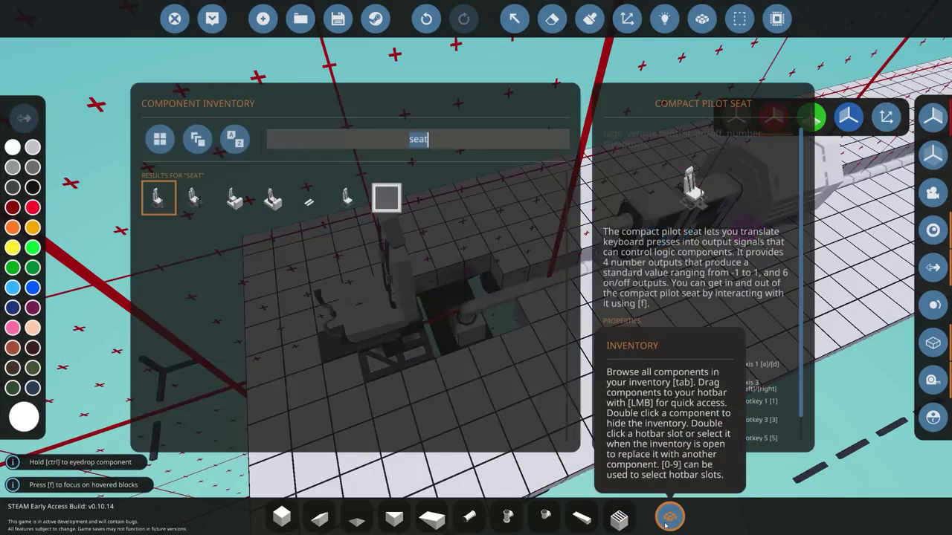
type("dial")
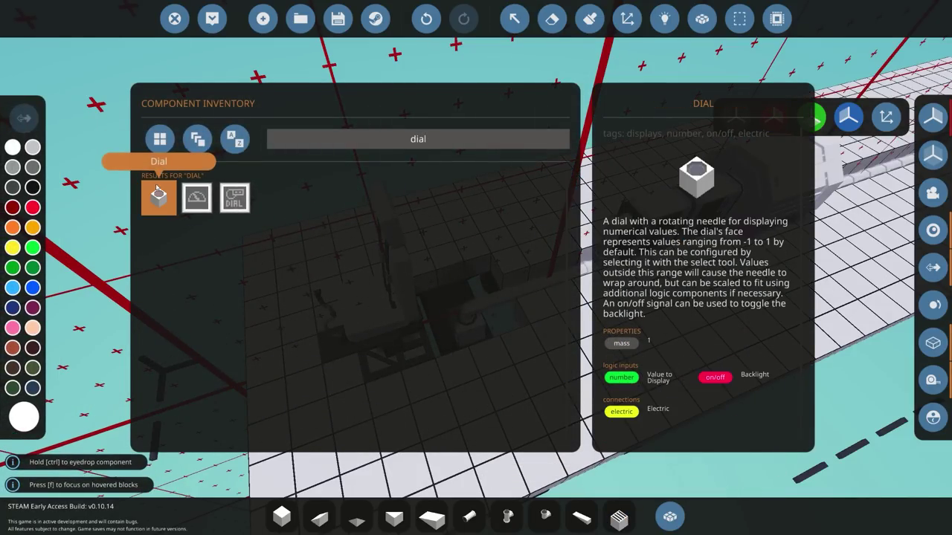
left_click(669, 519)
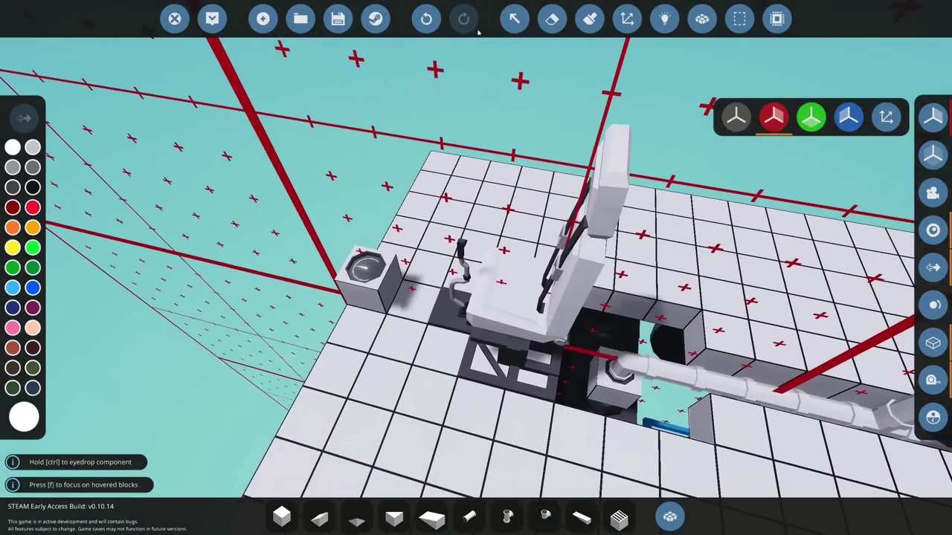
Name the dial Throttle and set its min value to -1.
left_click(514, 19)
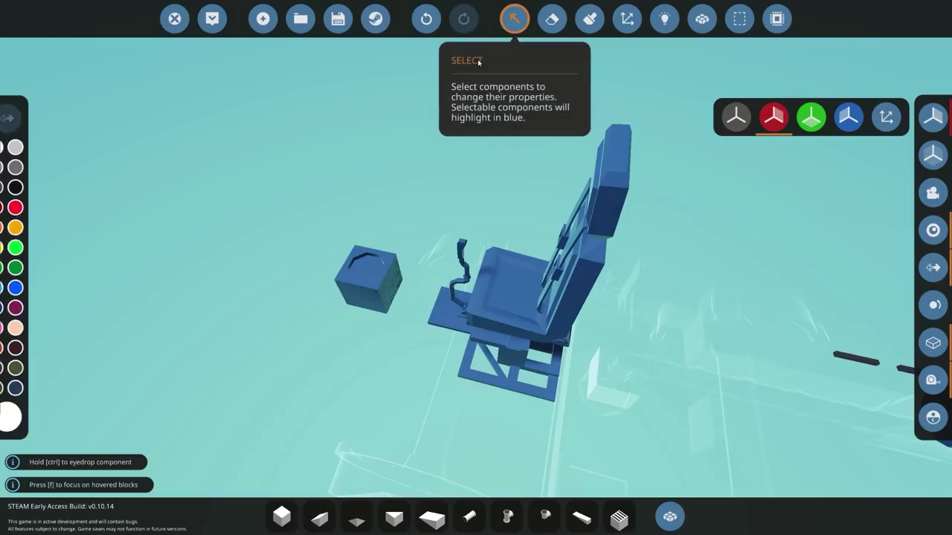
left_click(368, 277)
left_click(175, 102)
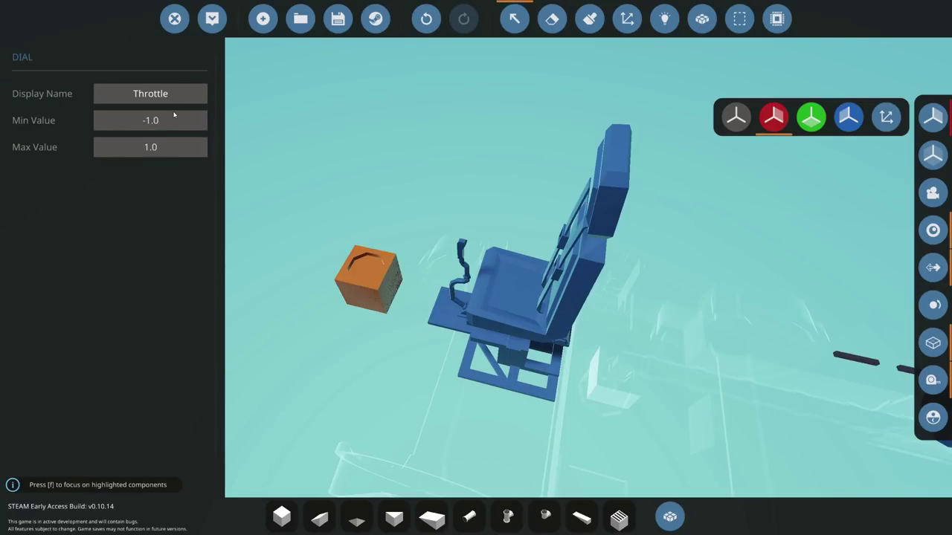
left_click(373, 129)
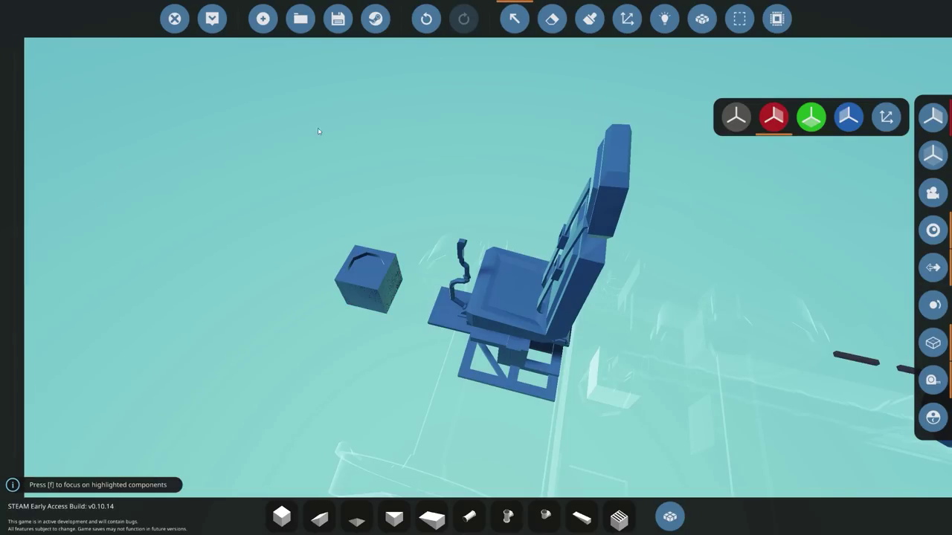
left_click(368, 273)
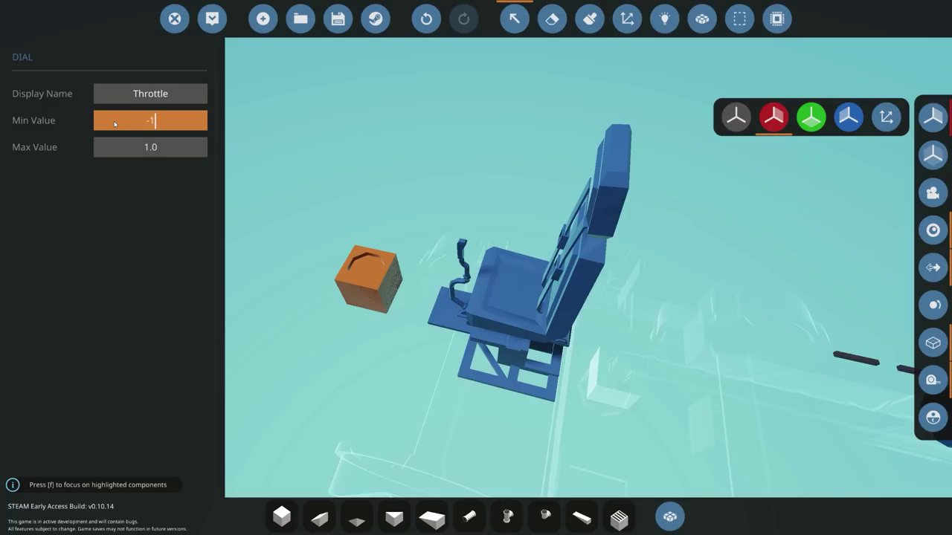
left_click(347, 163)
Link the Throttle dial to the seat's throttle axis output, place a second dial beside it, and hide the red grid plane.
left_click(627, 19)
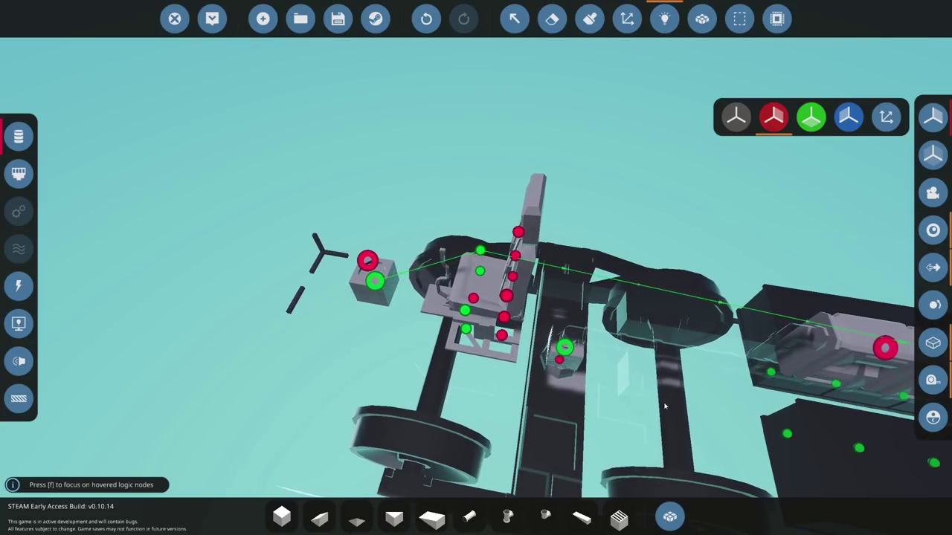
left_click(619, 516)
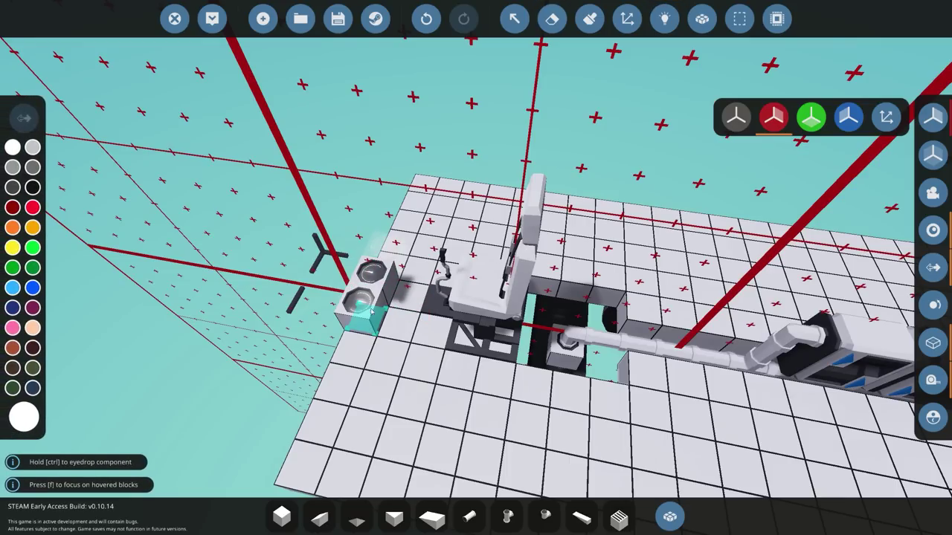
left_click(736, 118)
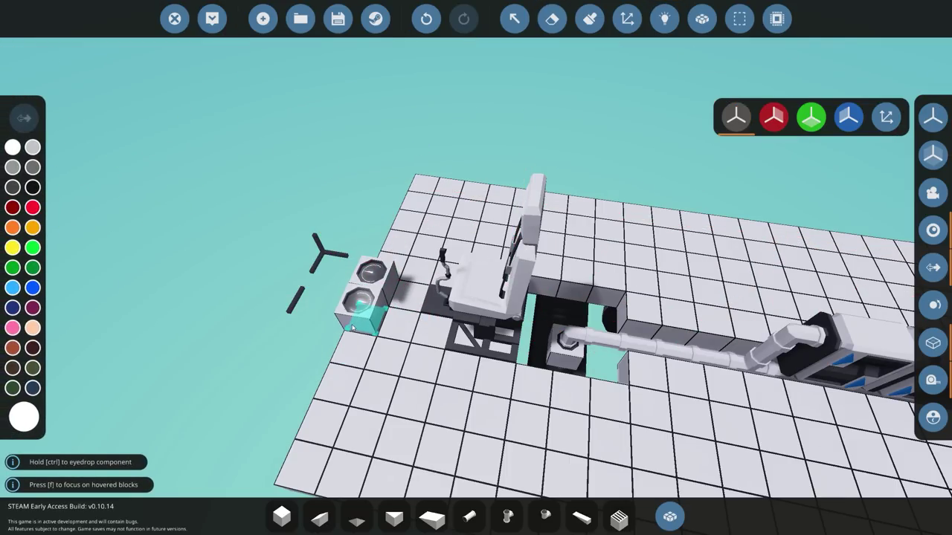
Name the second dial Battery and set its min value to 0.
left_click(514, 19)
left_click(361, 305)
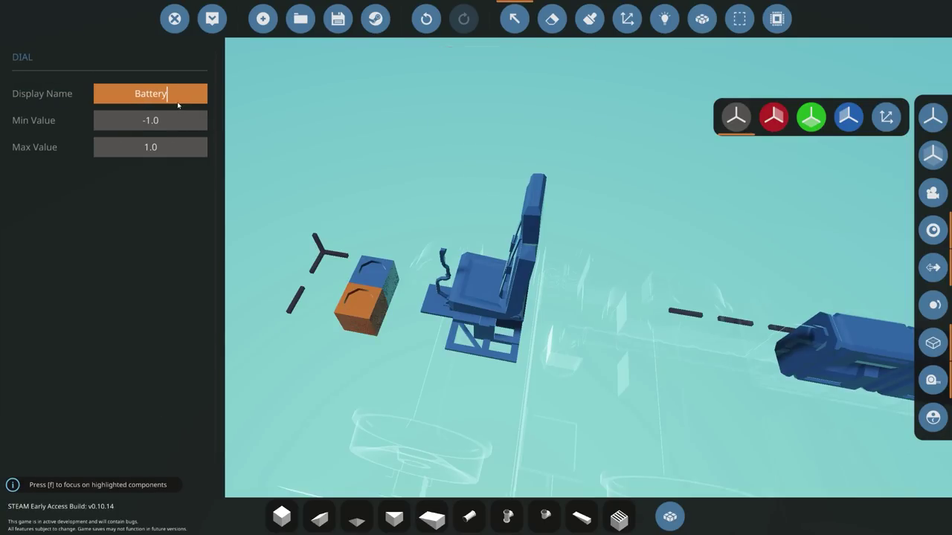
type("0")
left_click(298, 111)
Link the Battery dial to a battery's charge output and connect both dials to the gearbox's electric node.
left_click(664, 19)
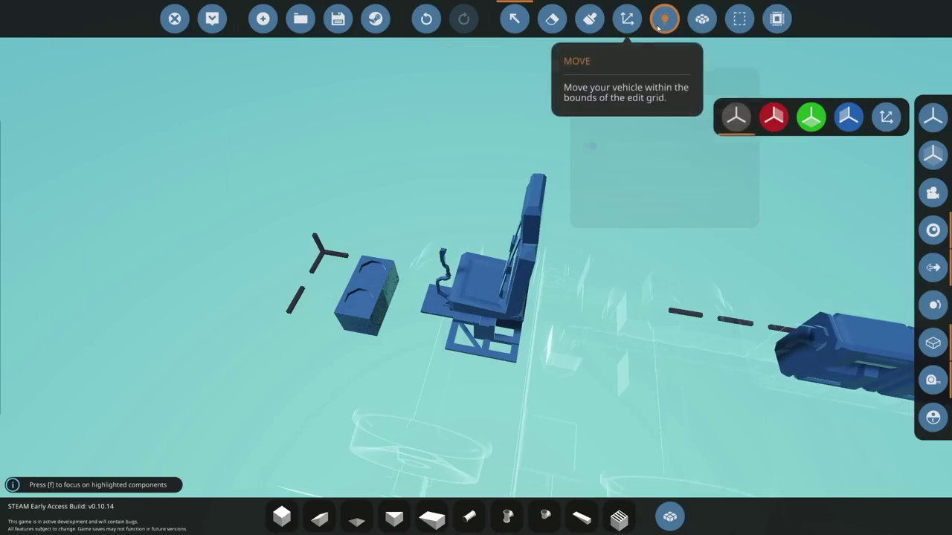
left_click_drag(363, 309, 618, 310)
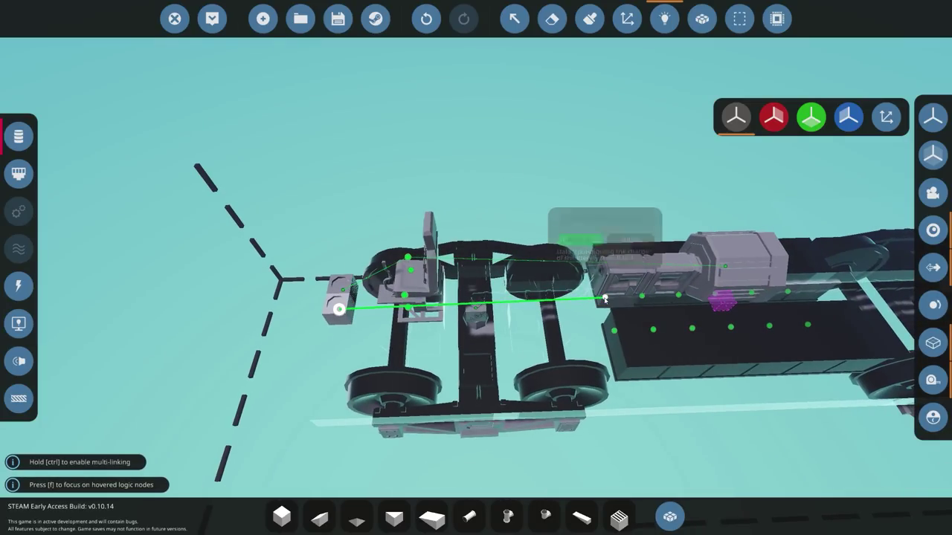
left_click(19, 286)
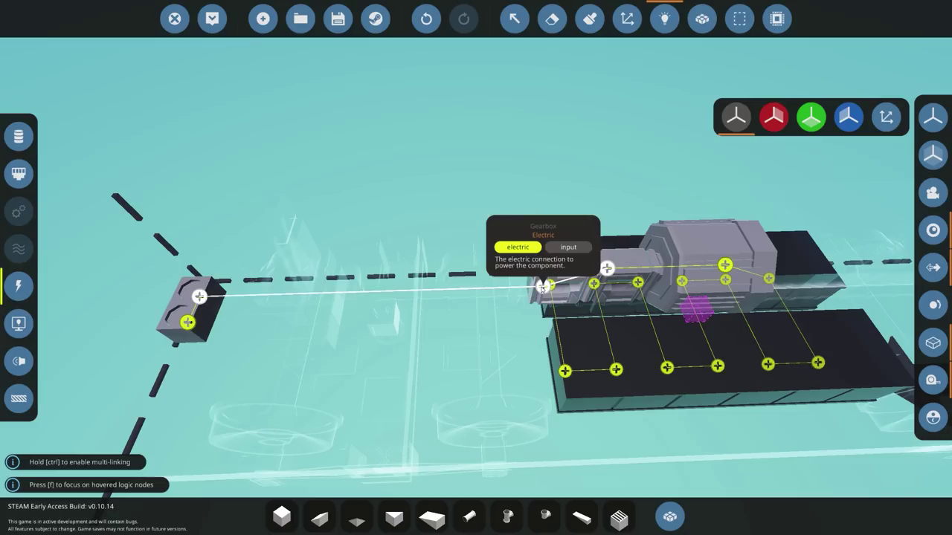
left_click_drag(543, 287, 544, 287)
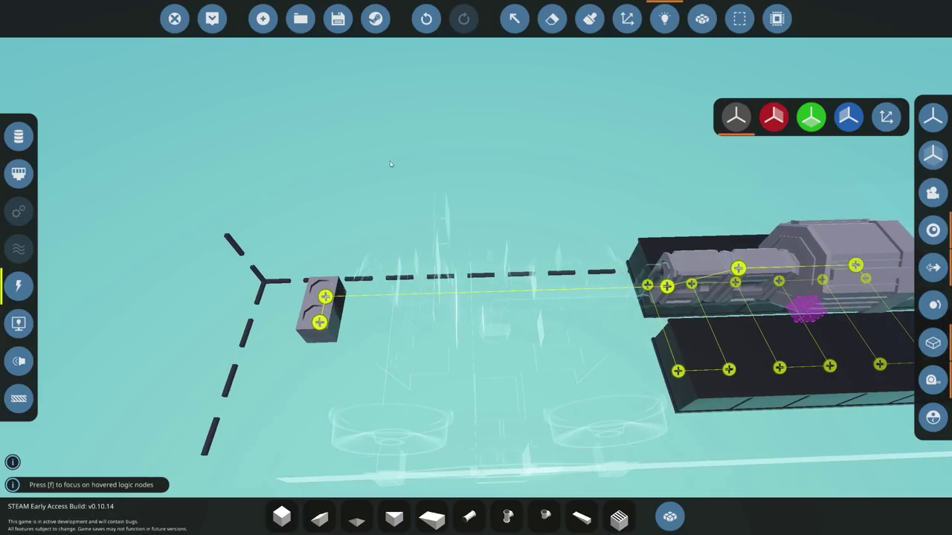
Spawn the vehicle in the hangar, climb onto the deck and sit down in the pilot seat.
left_click(212, 19)
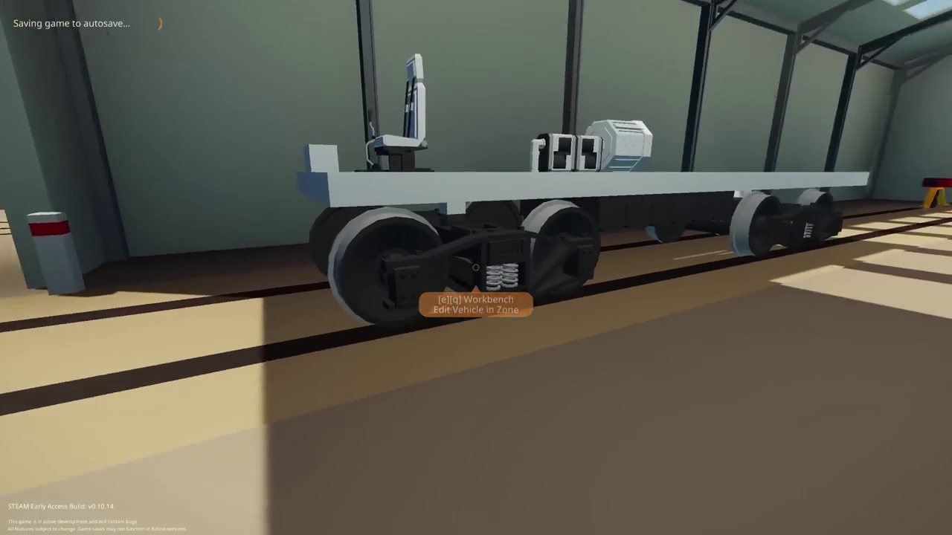
key("w")
key("space")
key("f")
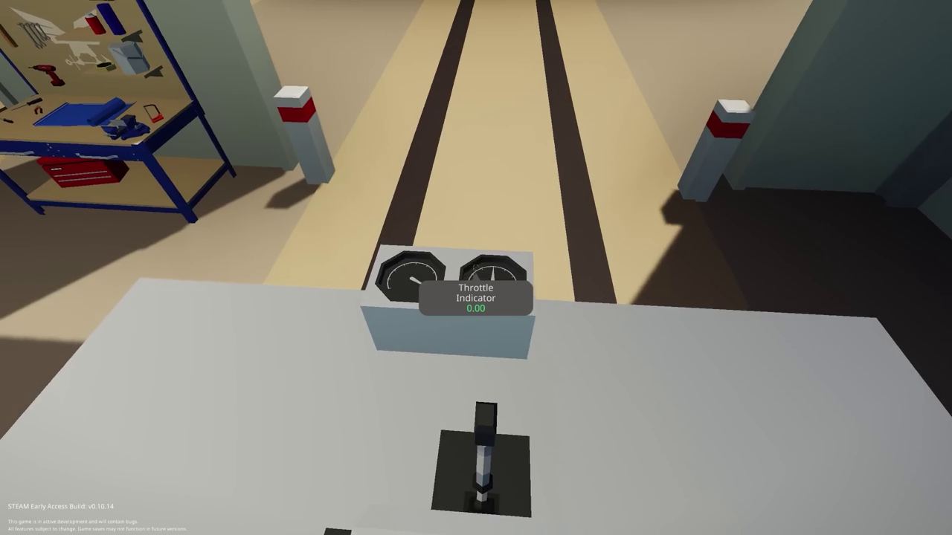
Drive the rail vehicle out of the hangar as a test and observe it from the outside cameras.
key("Tab")
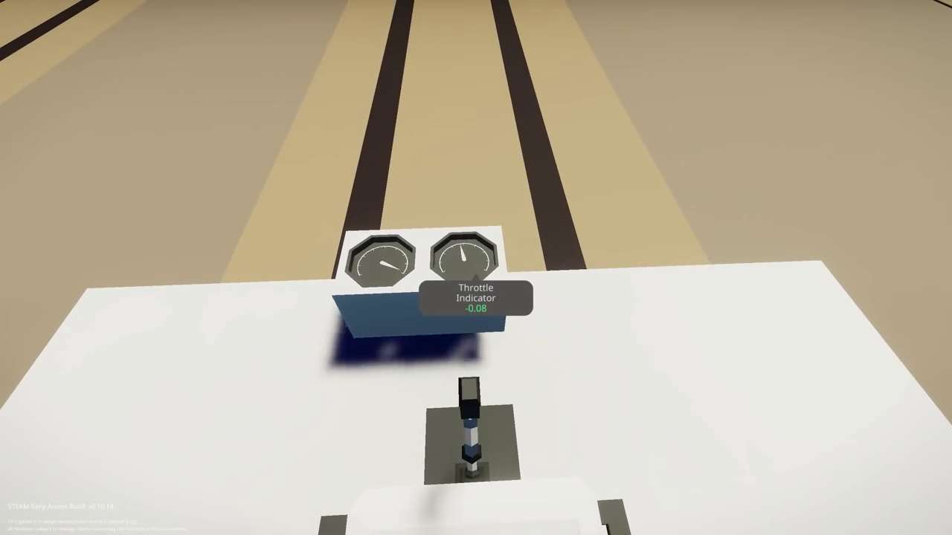
key("c")
key("c")
key("c")
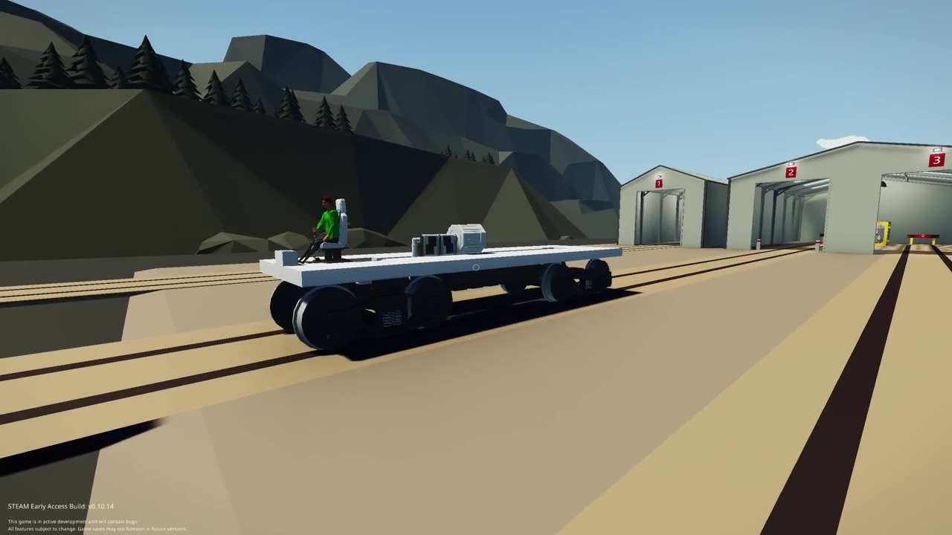
key("c")
key("c")
key("c")
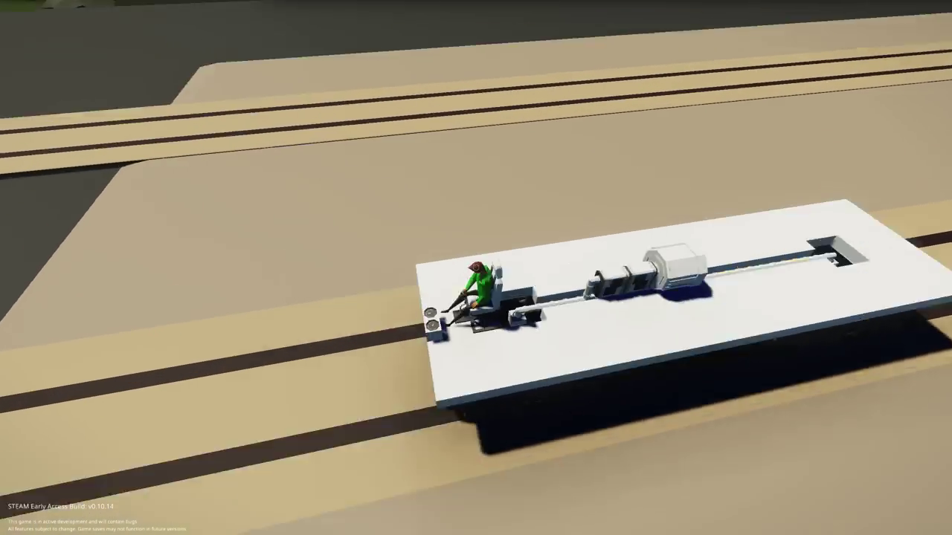
key("c")
key("c")
key("c")
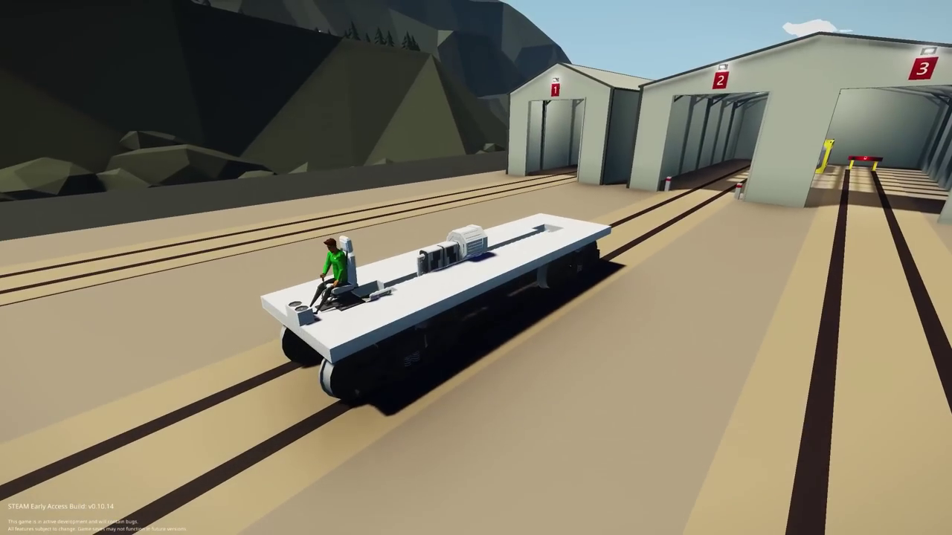
key("c")
key("c")
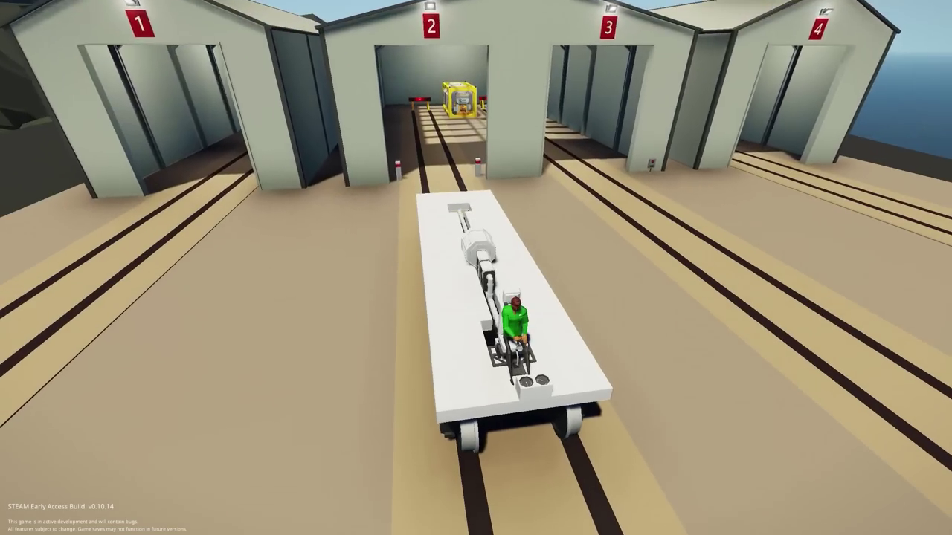
Cycle the outside camera views of the rail vehicle at the end of the test drive.
key("c")
key("c")
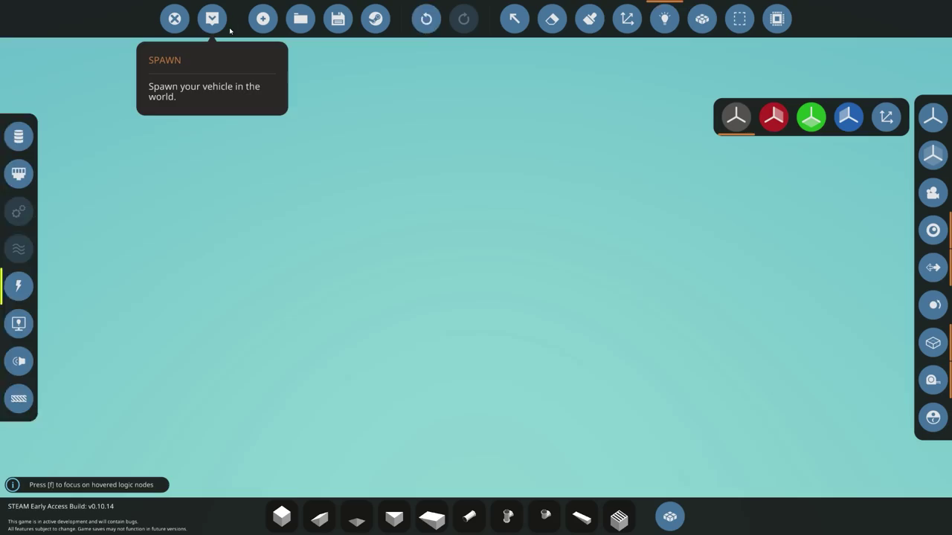
Pick the Small Engine from the propulsion components in the inventory.
key("w")
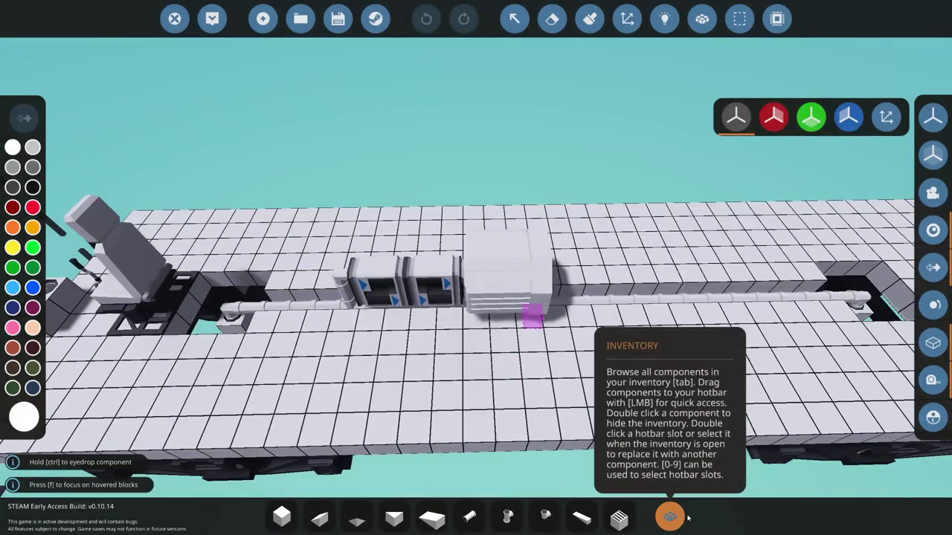
left_click(670, 517)
type("elec")
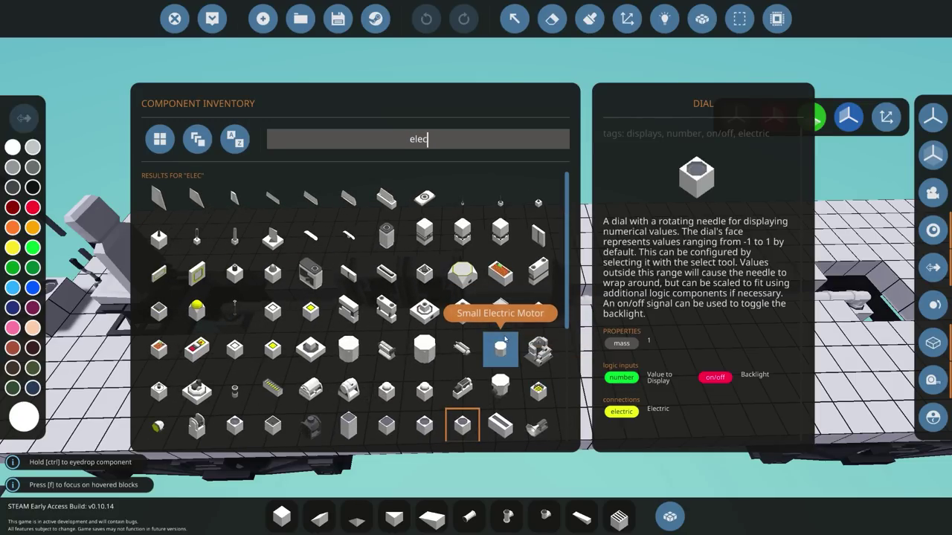
key("BackSpace")
key("BackSpace")
key("BackSpace")
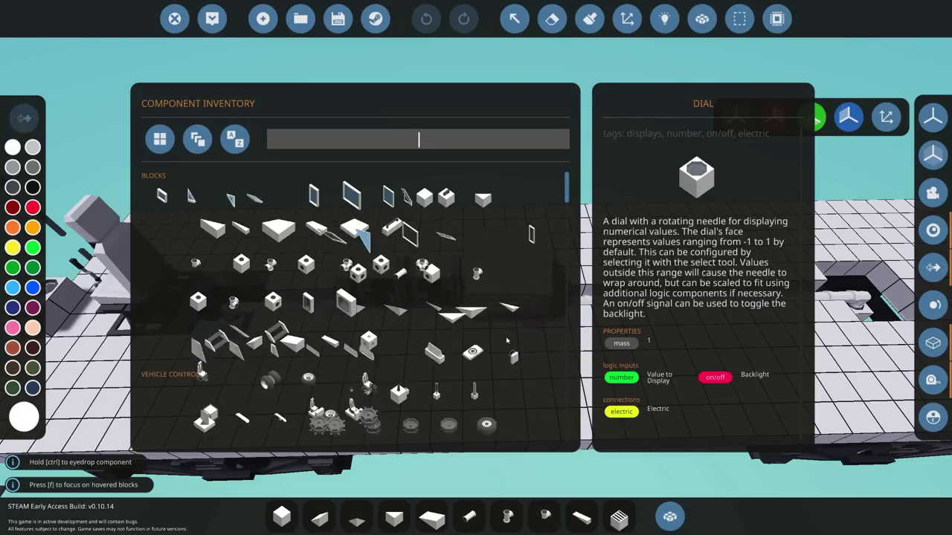
scroll(461, 342, "down", 5)
scroll(451, 344, "down", 3)
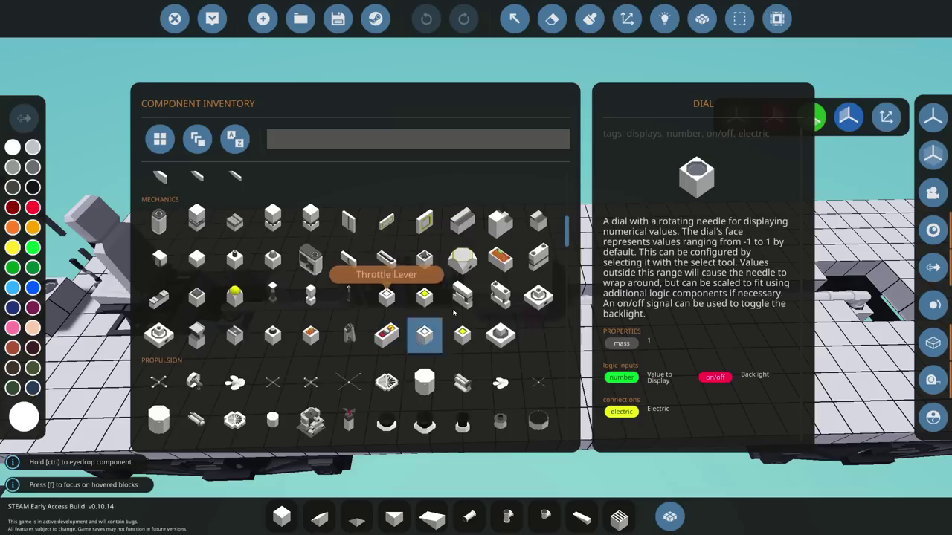
left_click(311, 420)
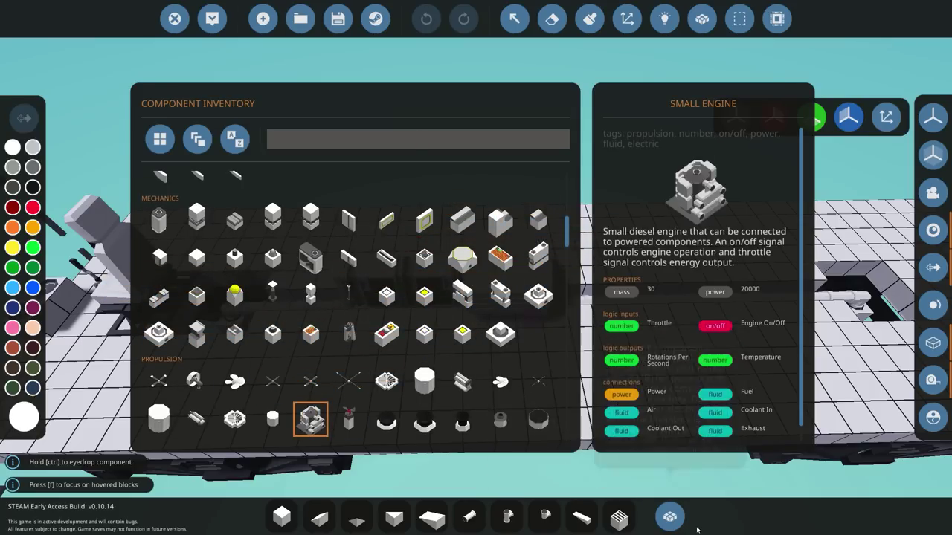
left_click(669, 517)
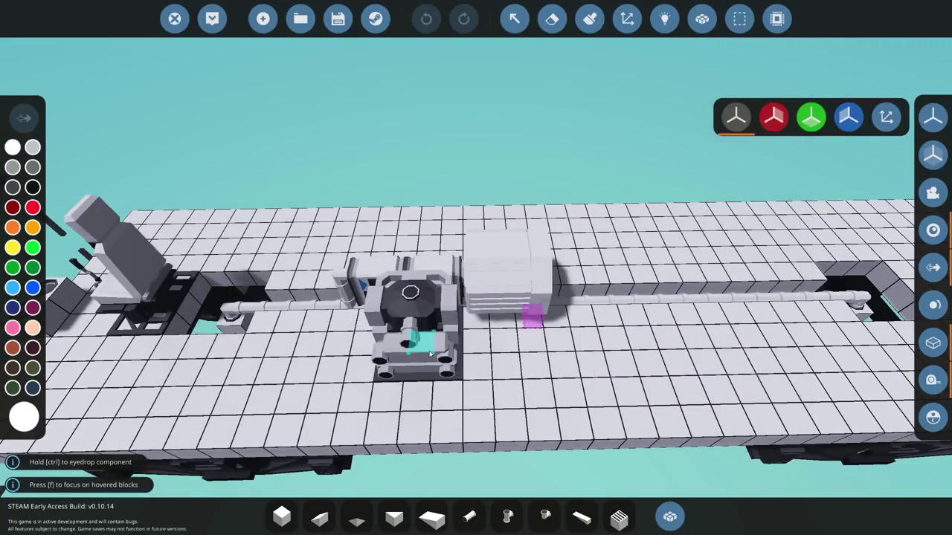
Turn on mirroring across the red plane and place a small engine on the deck on each side of the drivetrain.
left_click(774, 116)
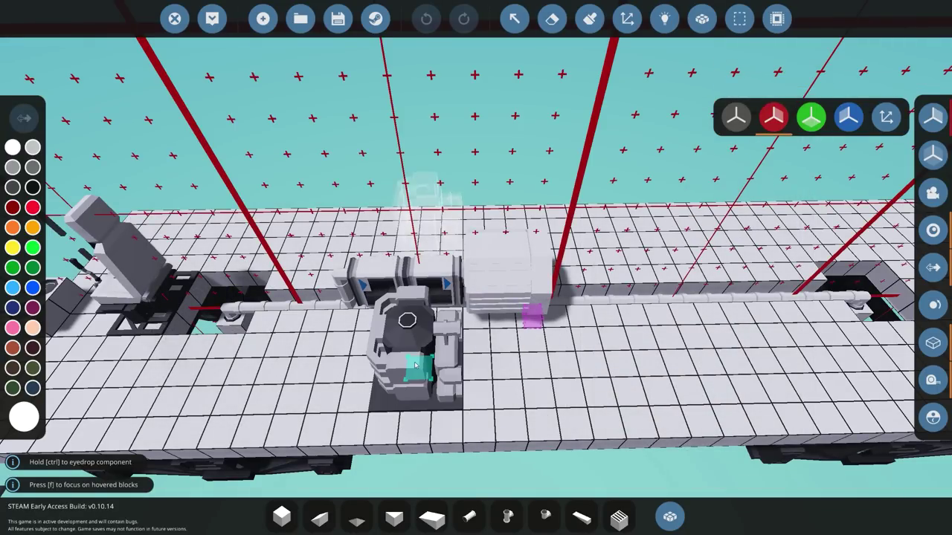
left_click(424, 358)
Pick the Fluid Heat Radiator and place a mirrored pair on the deck in front of the small engines' coolant ports.
key("d")
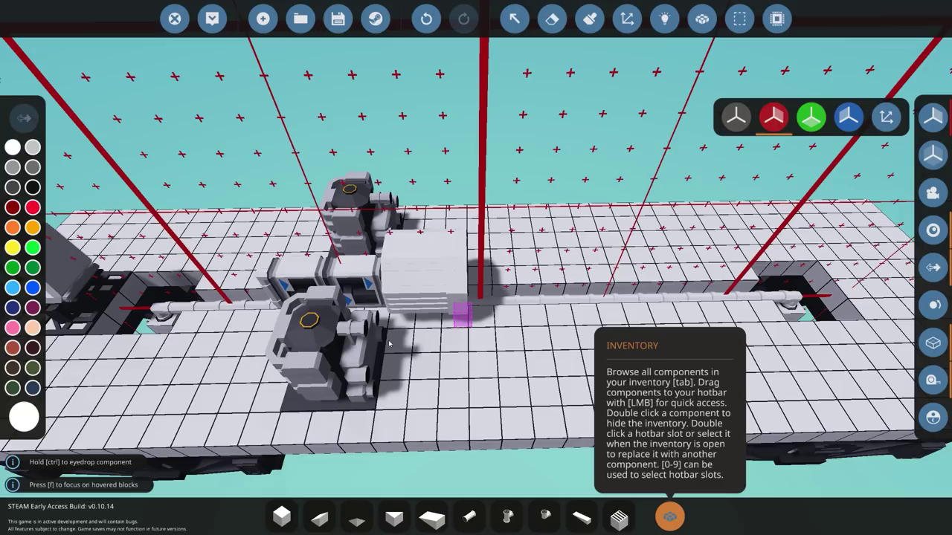
left_click(669, 516)
scroll(369, 327, "down", 10)
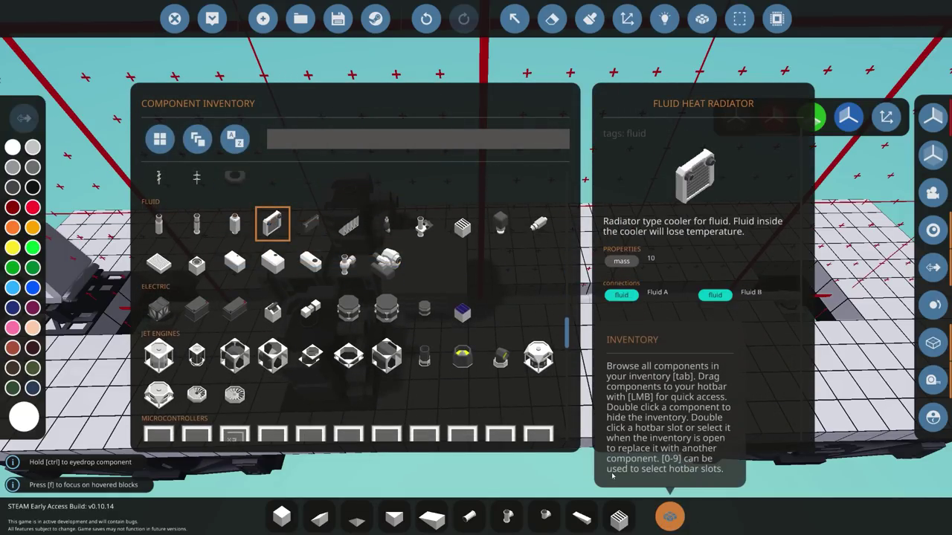
left_click(669, 516)
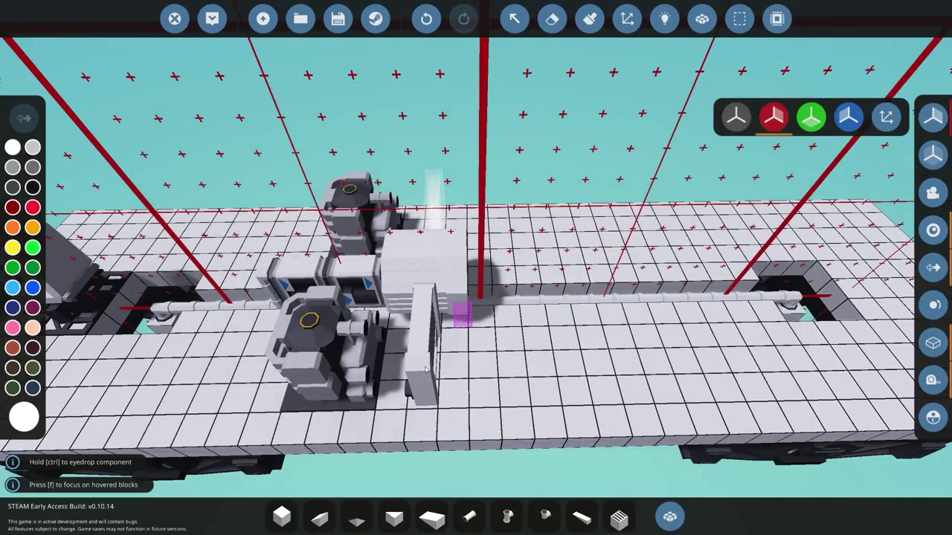
key("a")
key("w")
left_click(512, 383)
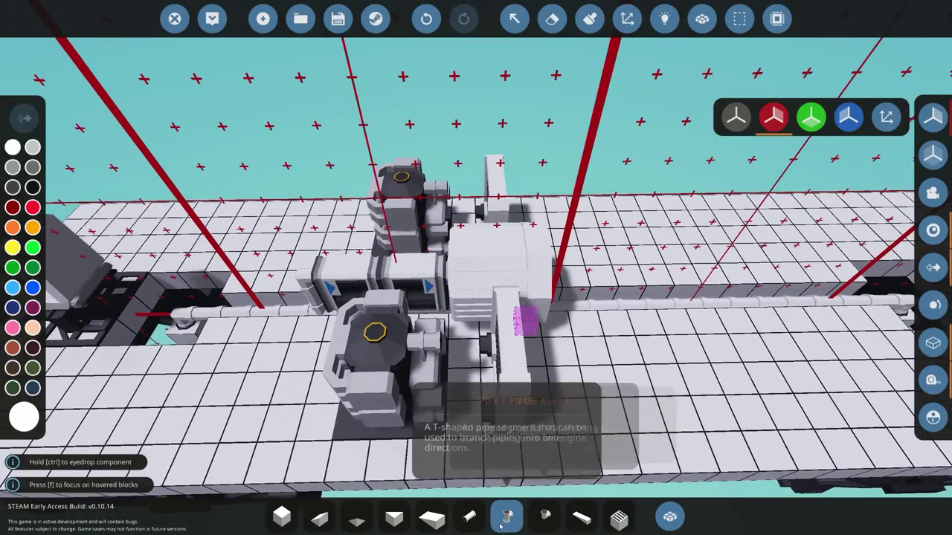
Connect the radiators to the small engines' coolant ports with straight pipes.
left_click(470, 517)
key("d")
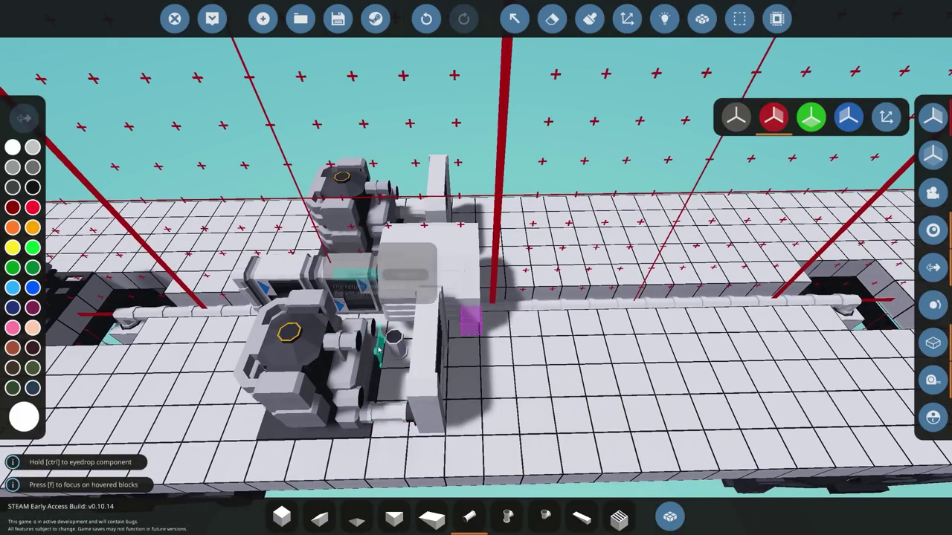
key("a")
left_click_drag(578, 449, 482, 383)
key("w")
key("d")
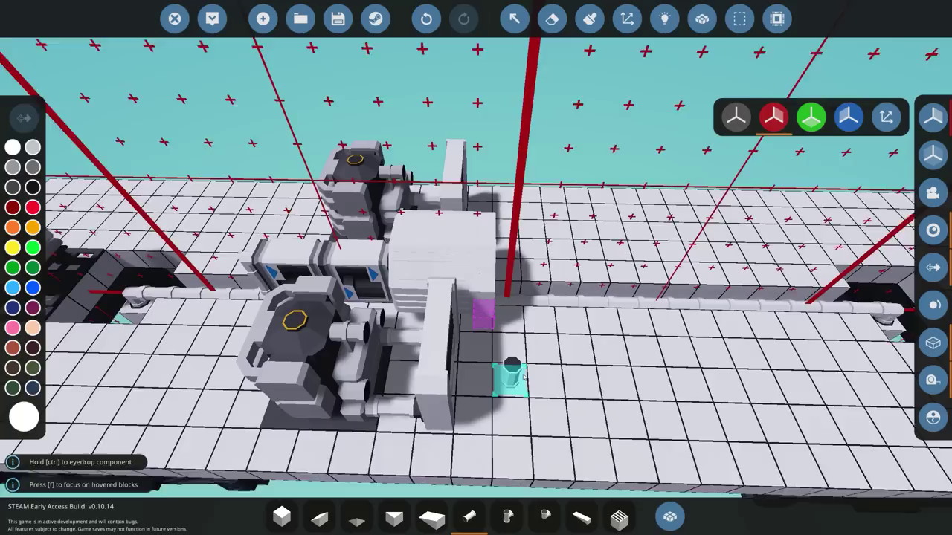
Attach angled pipes to the fuel inputs of both small engines.
left_click(553, 528)
key("d")
left_click_drag(383, 326, 499, 438)
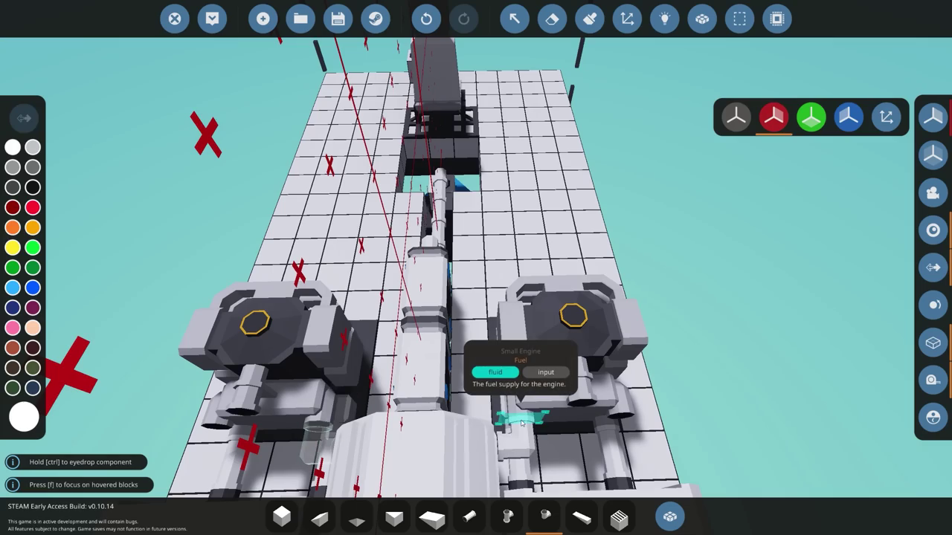
key("a")
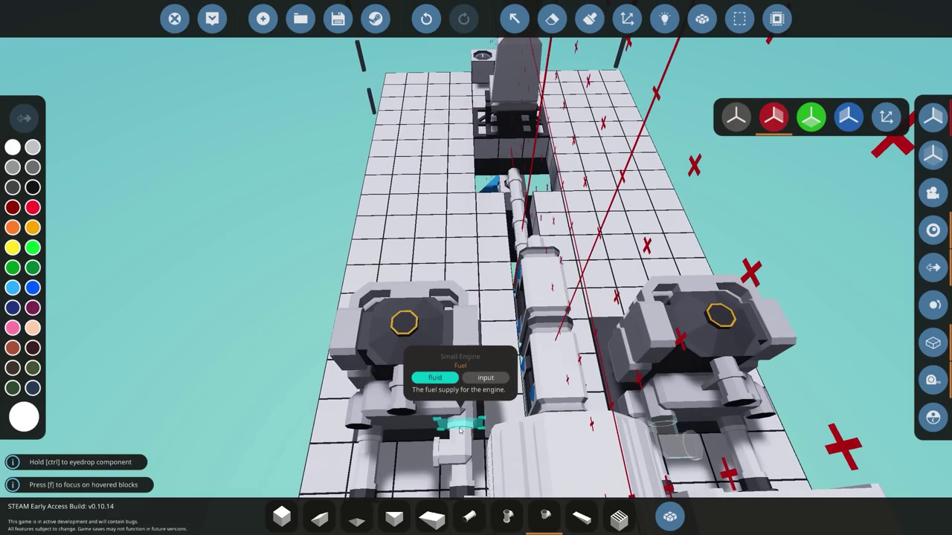
left_click(460, 431)
Attach angled pipes to the exhaust outputs of both small engines and cap them with grilled port blocks.
left_click_drag(554, 441, 941, 357)
key("s")
key("f")
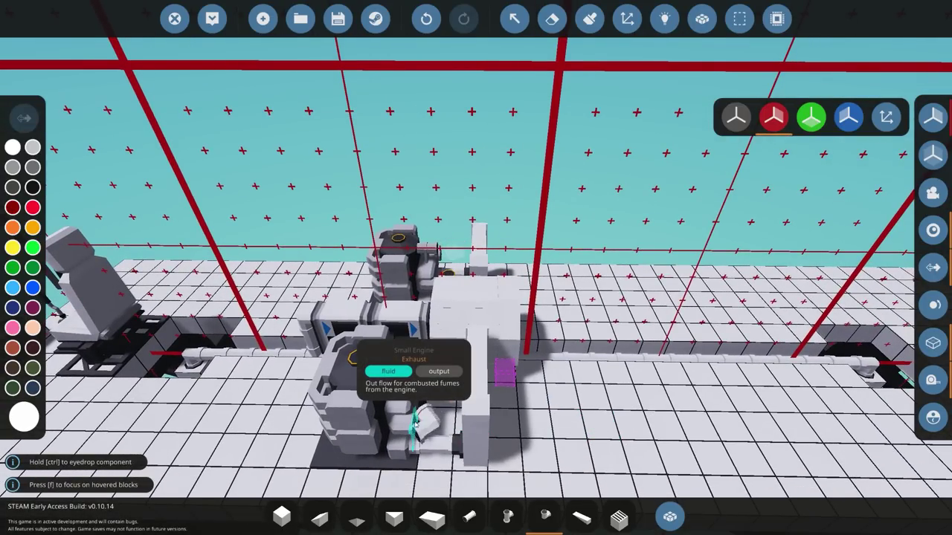
left_click(618, 517)
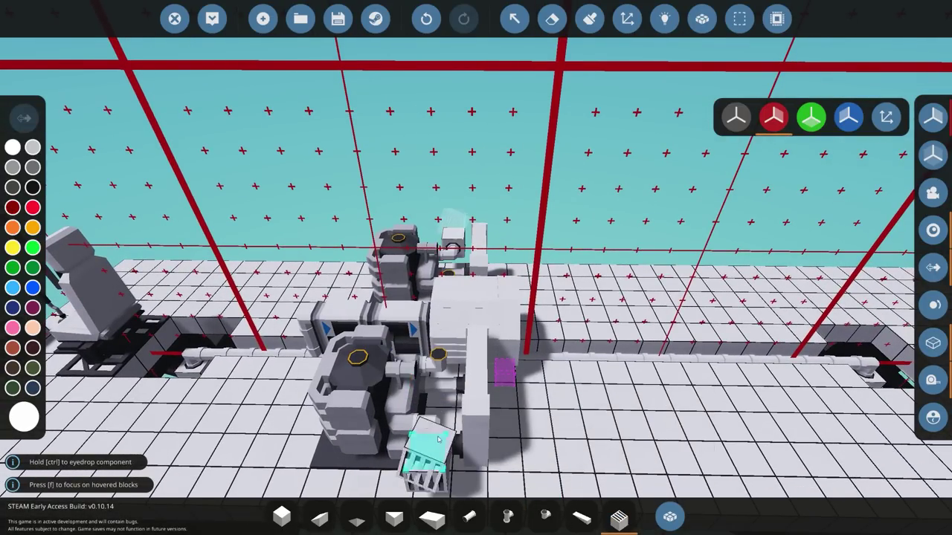
Fit angled pipes to the engines' air inputs and place a grilled port block at their open ends.
left_click(545, 517)
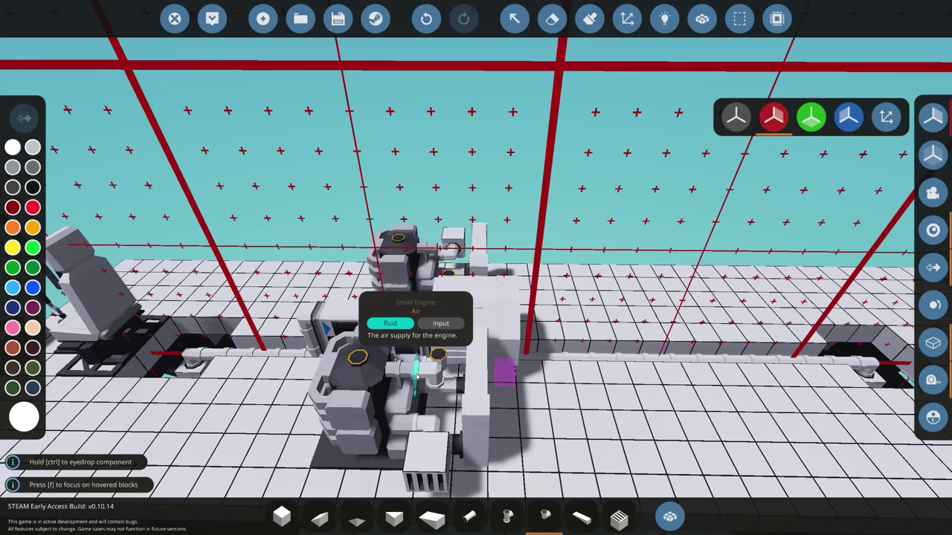
left_click(619, 517)
key("w")
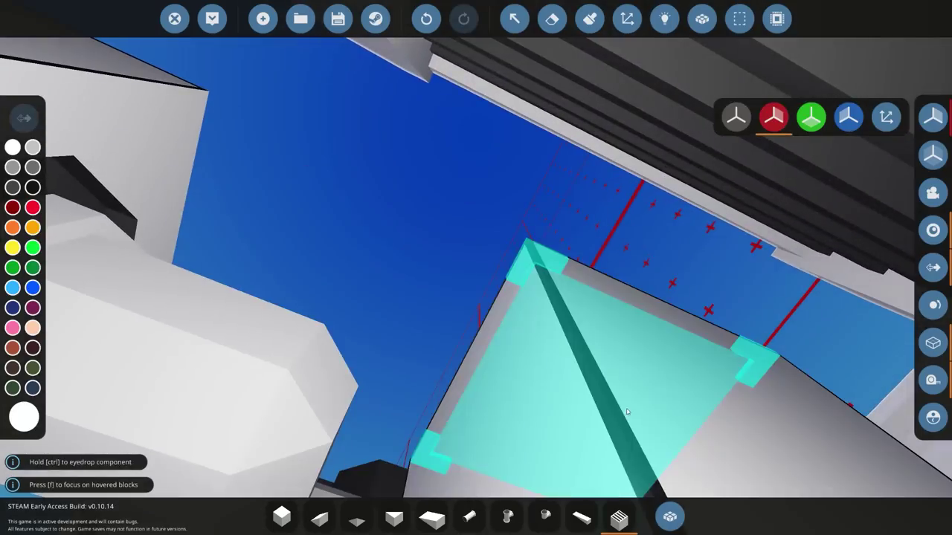
left_click(525, 412)
key("s")
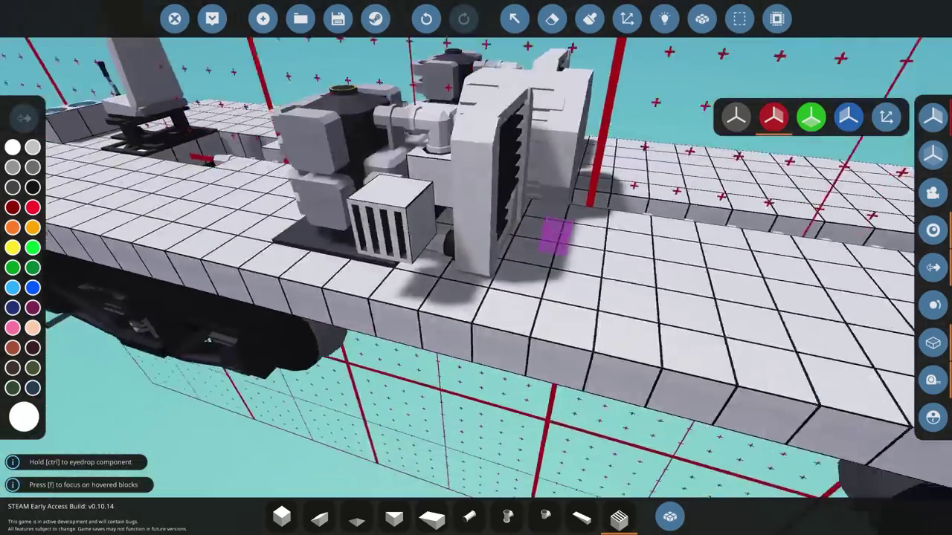
Place support blocks beside both small engines and mount a copy of the existing gearbox upright on them.
key("a")
key("s")
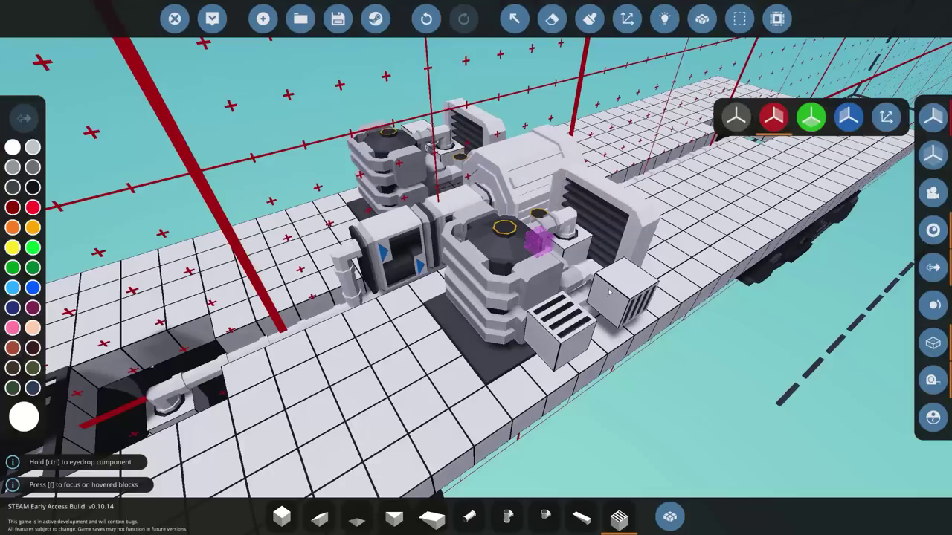
scroll(398, 279, "down", 2)
key("a")
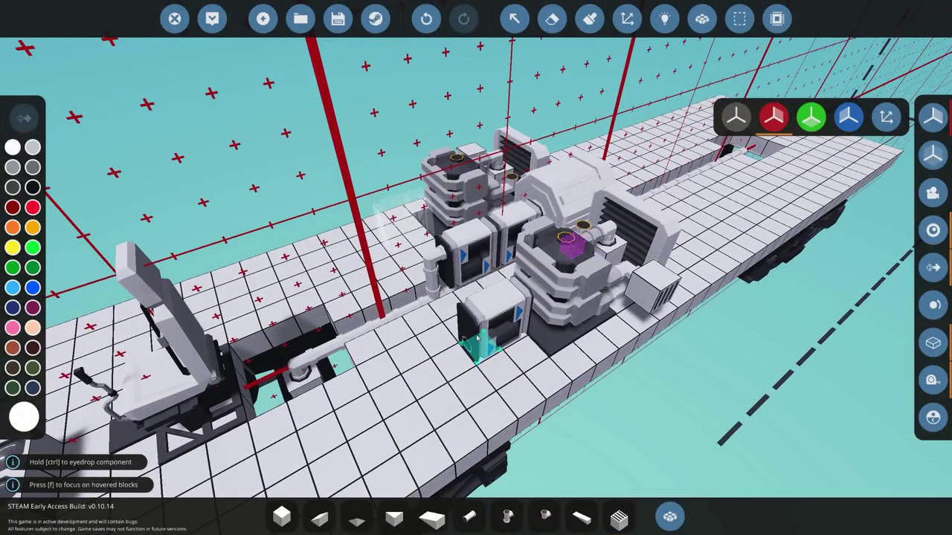
left_click(282, 517)
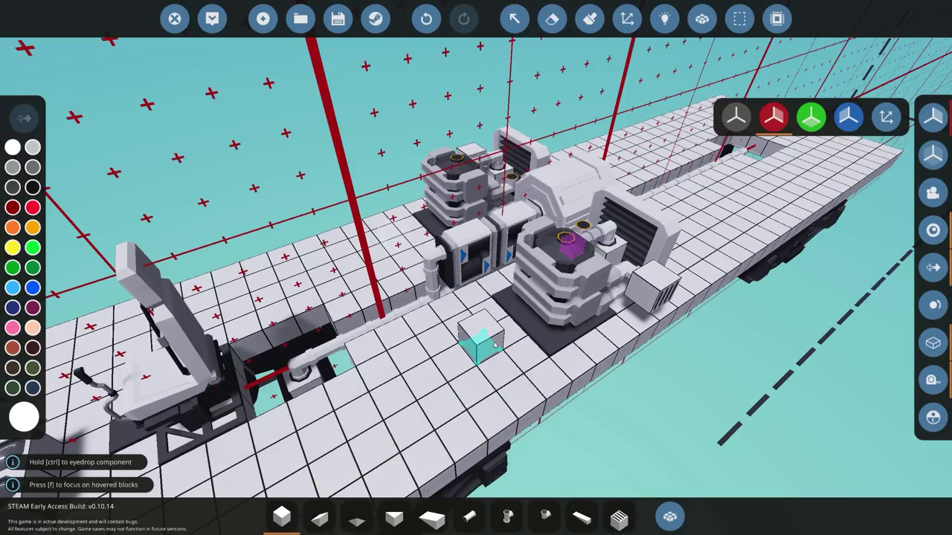
left_click(471, 260, "ctrl")
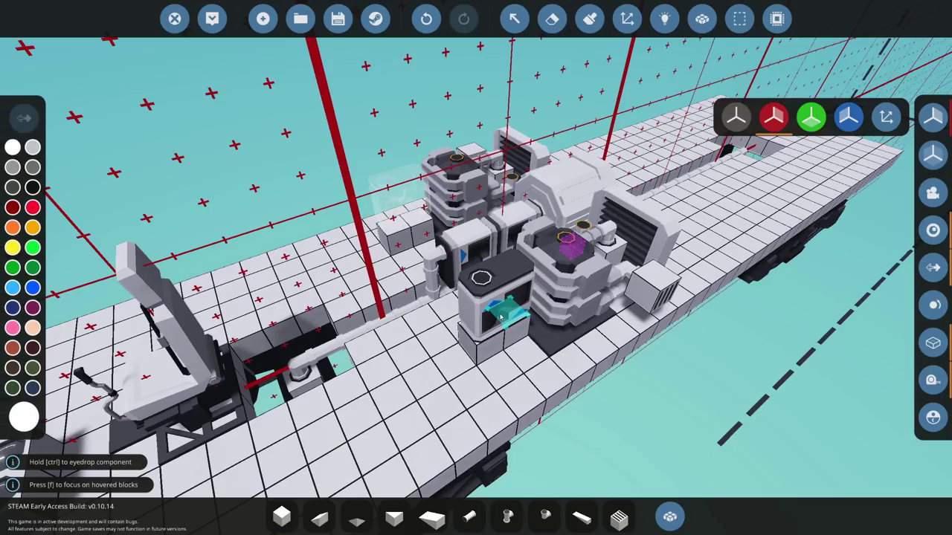
left_click(482, 323)
Join the top of each small engine to its gearbox with angled and straight pipes, and erase the support blocks under the gearboxes.
key("d")
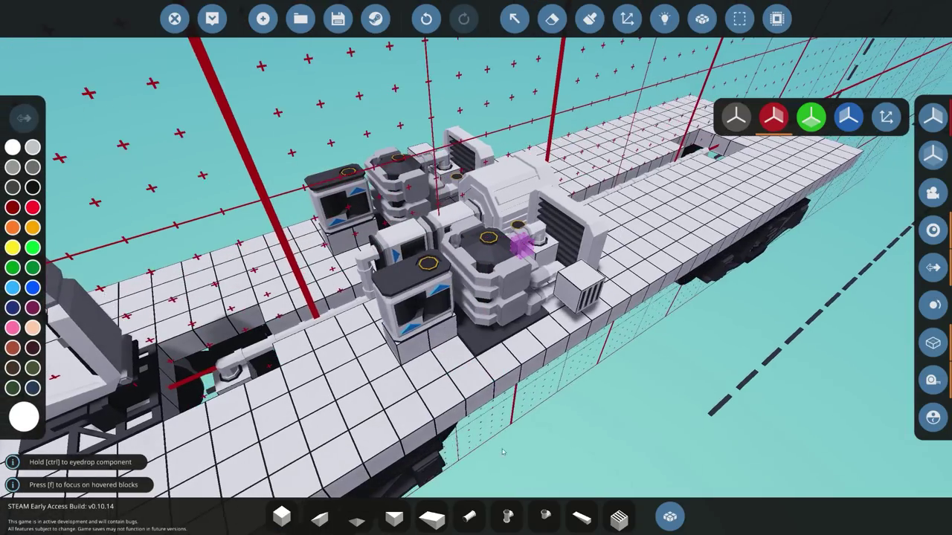
left_click(545, 517)
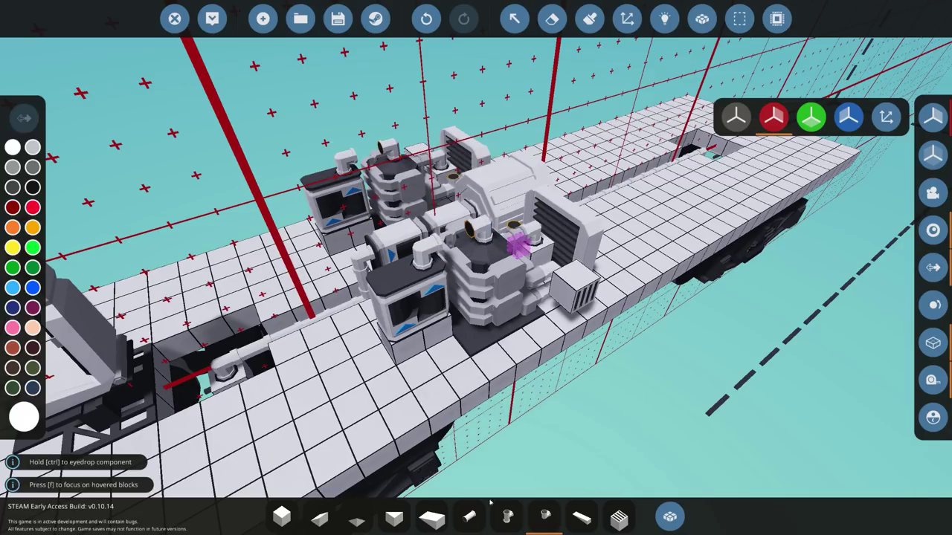
key("6")
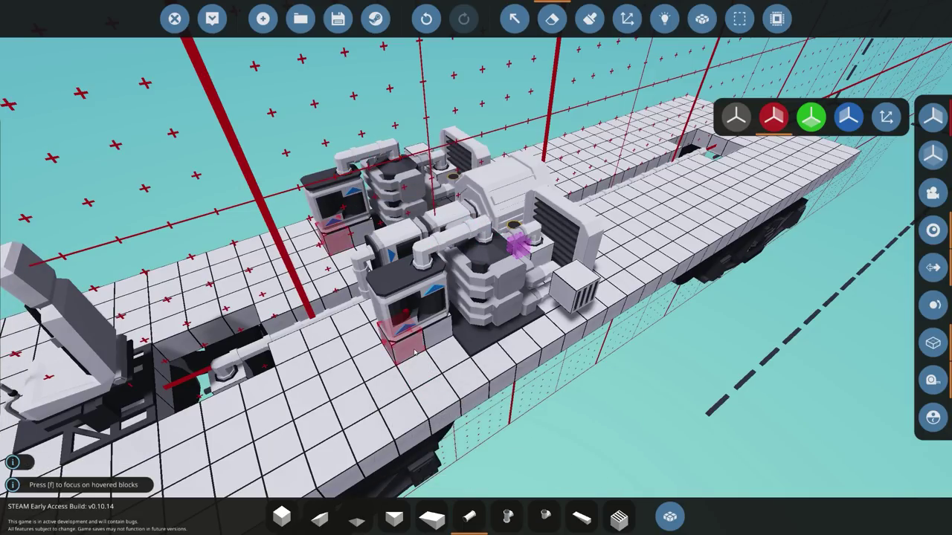
key("f")
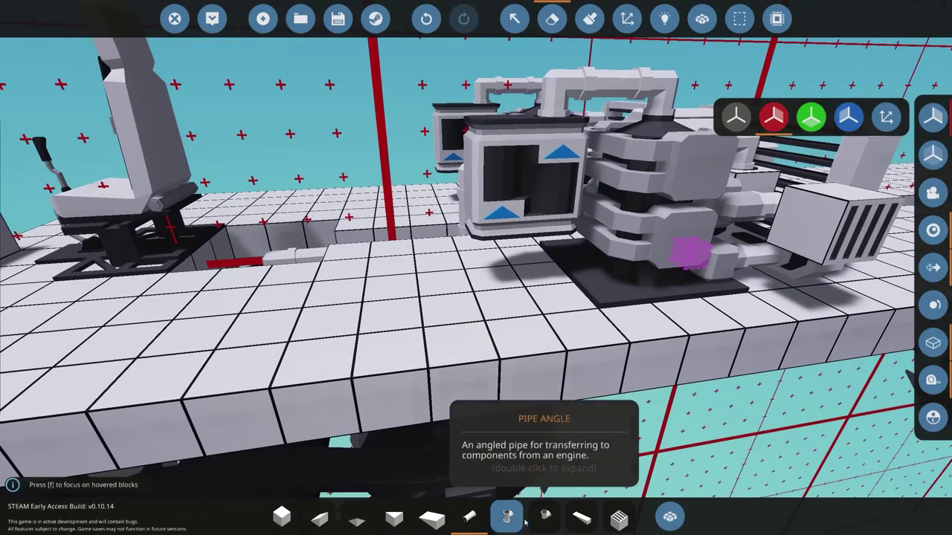
Attach an angled pipe to the Power A connection underneath each new gearbox.
left_click(546, 519)
key("w")
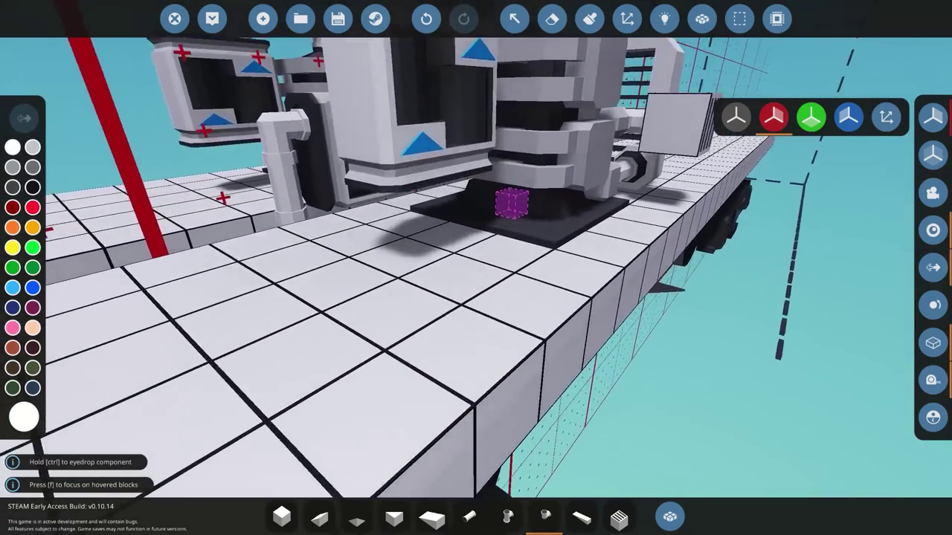
key("w")
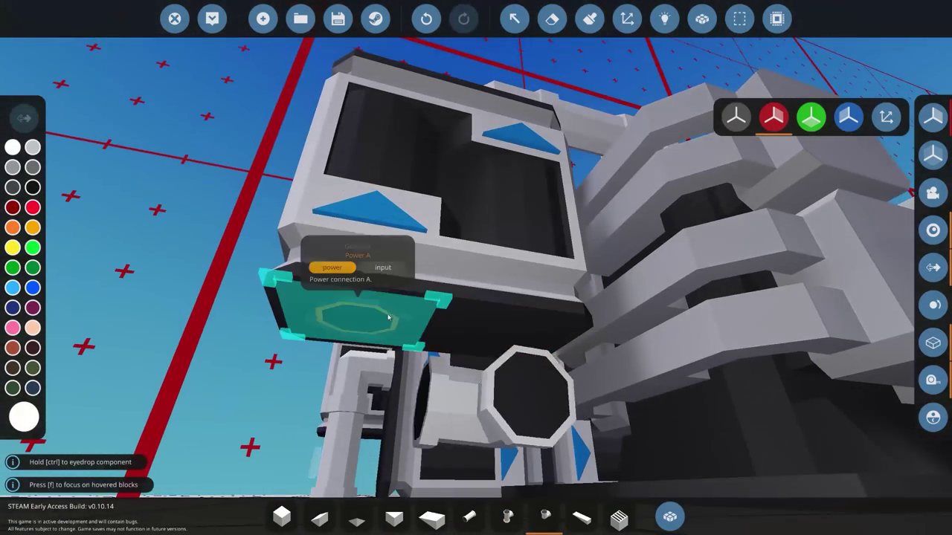
key("l")
left_click(380, 321)
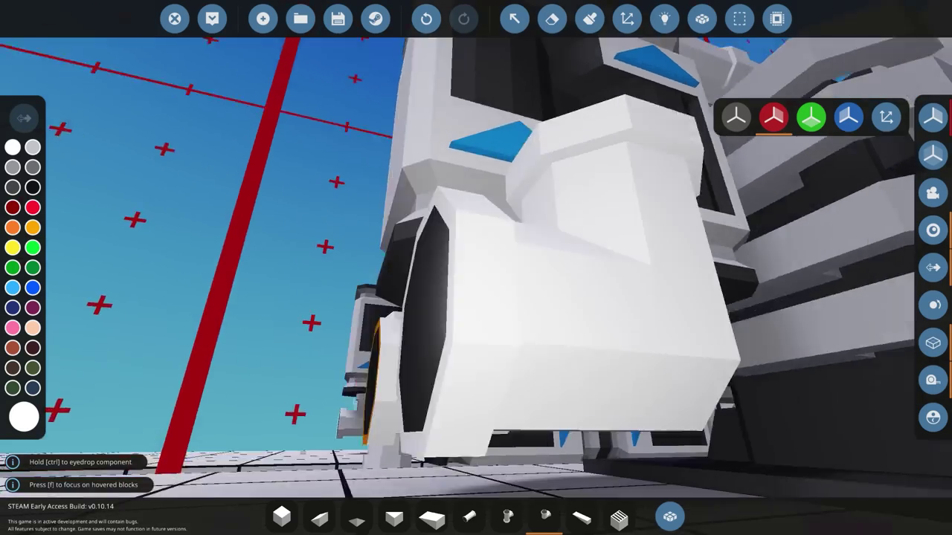
Join the angled pipes under the two gearboxes with angled and straight pipes, and place an upward-facing T-piece midway between them.
key("s")
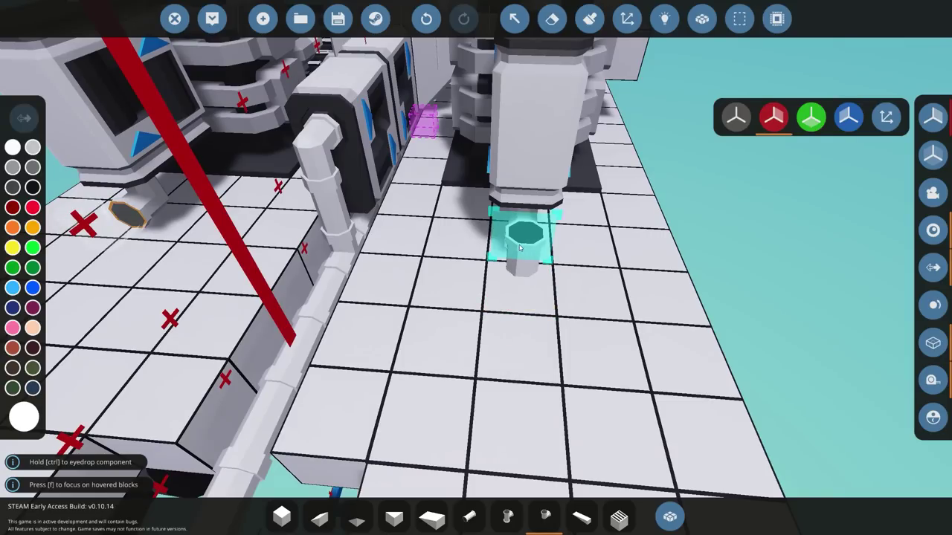
scroll(520, 248, "up", 2)
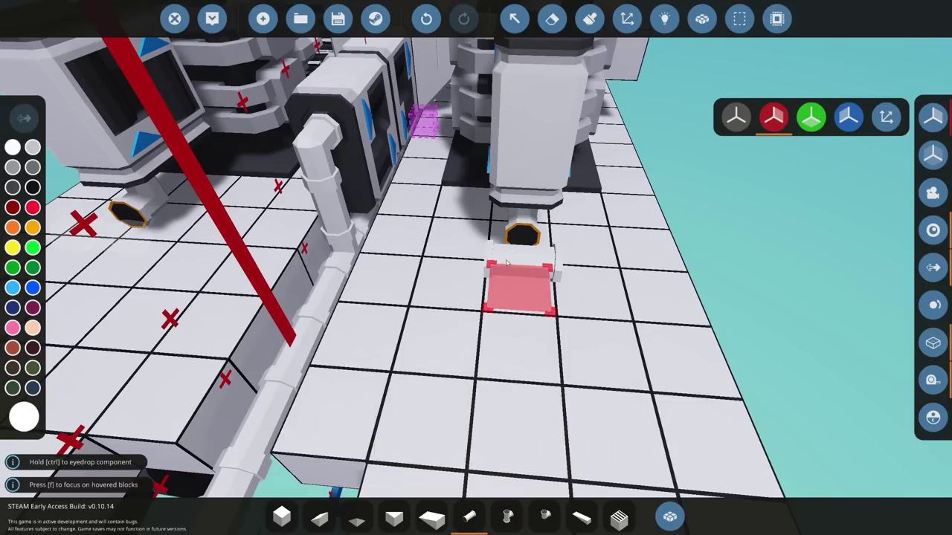
left_click(541, 528)
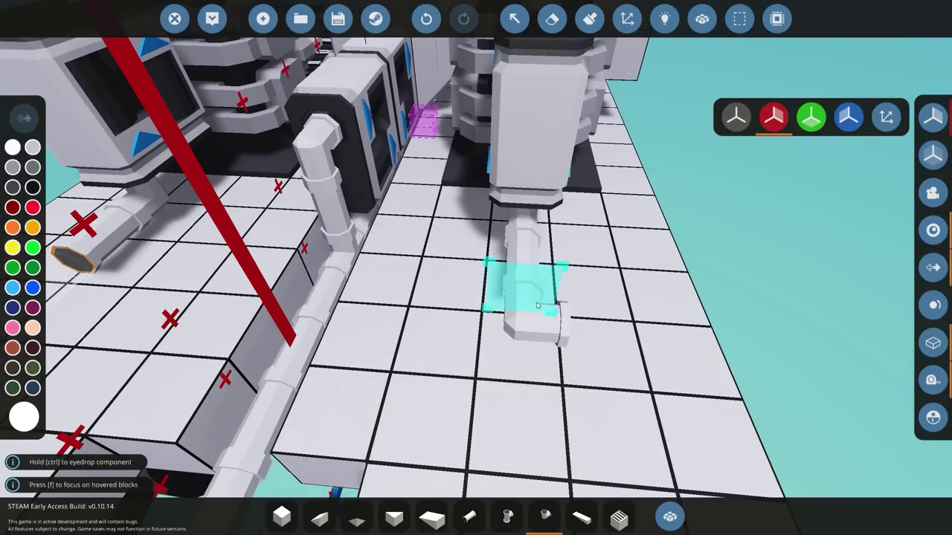
left_click(485, 528)
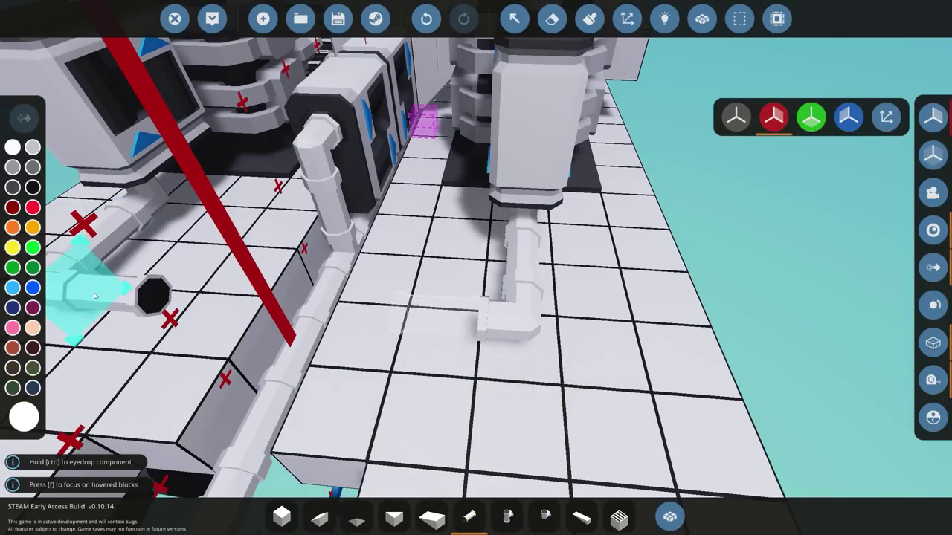
left_click(148, 296)
left_click(508, 522)
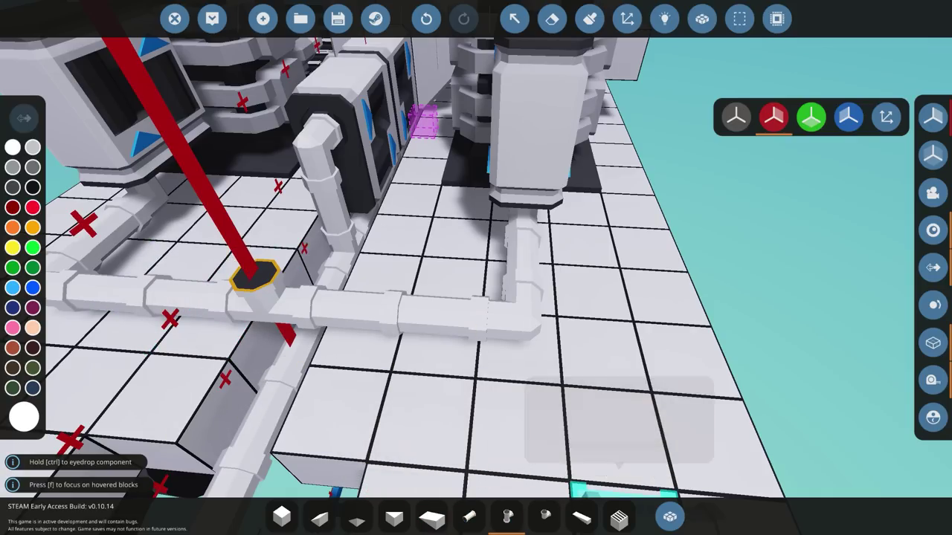
Find the Medium Generator in the component inventory with "gene" and place it on top of the T-piece.
left_click(669, 517)
type("ger")
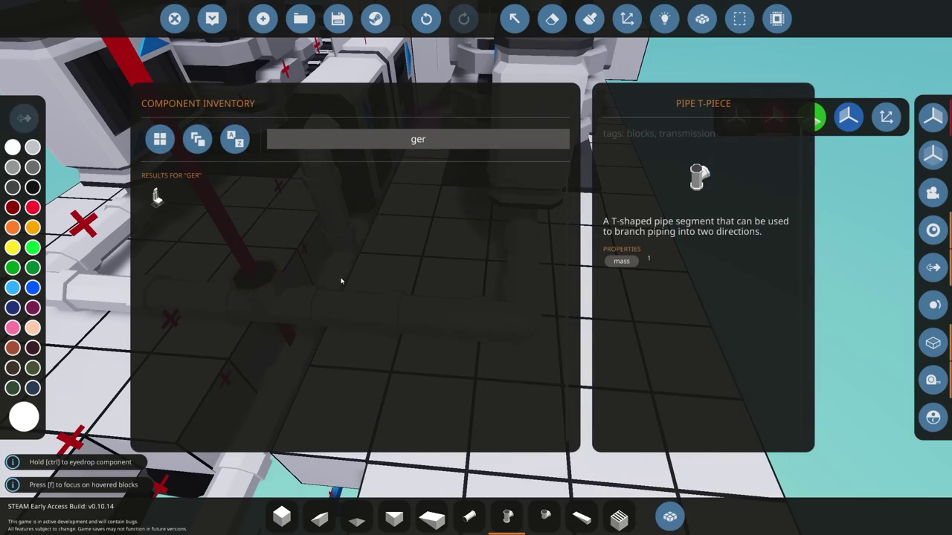
key("BackSpace")
key("BackSpace")
type("ene")
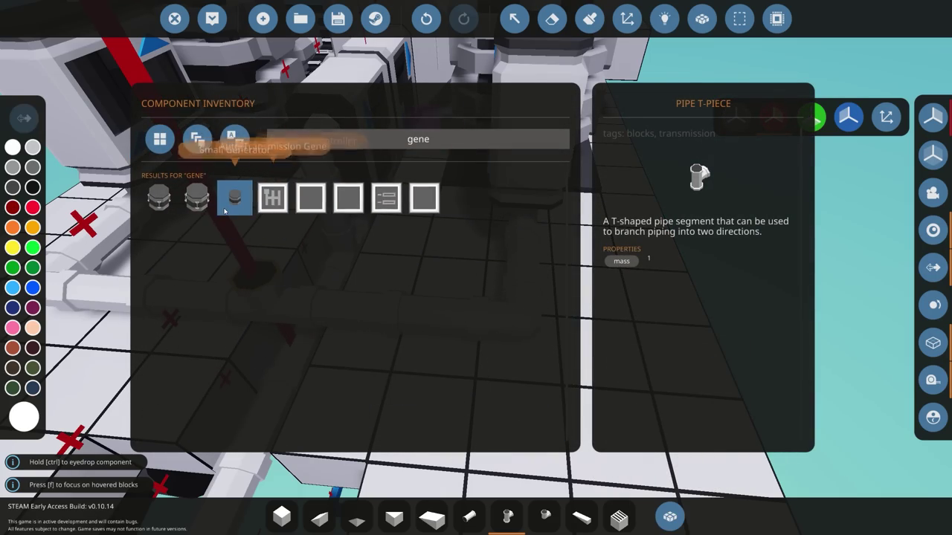
key("Escape")
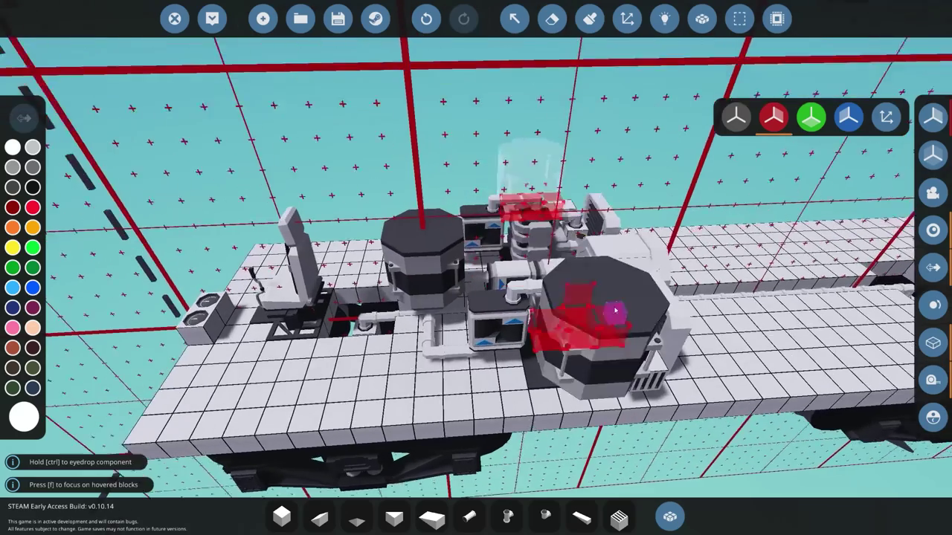
key("w")
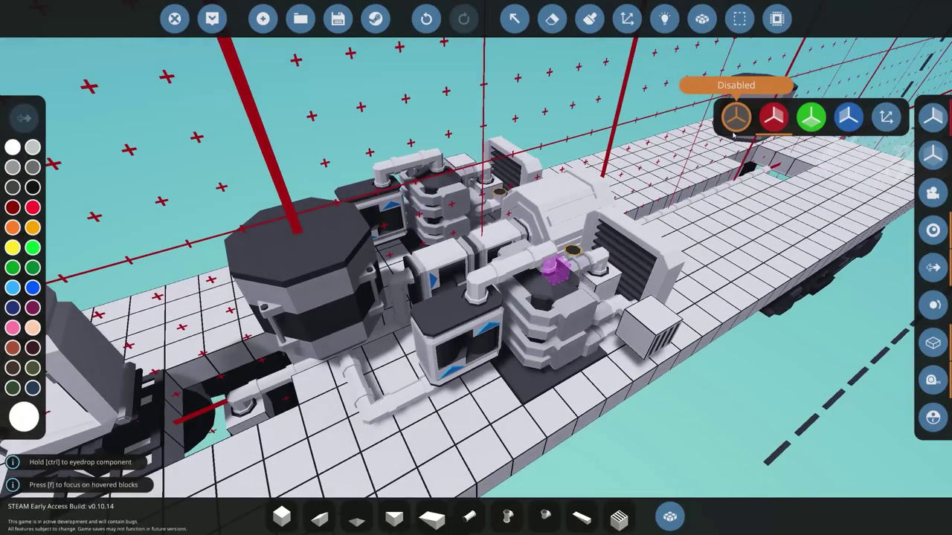
Search the component inventory for "ank" and choose the Fluid Tank Large.
key("w")
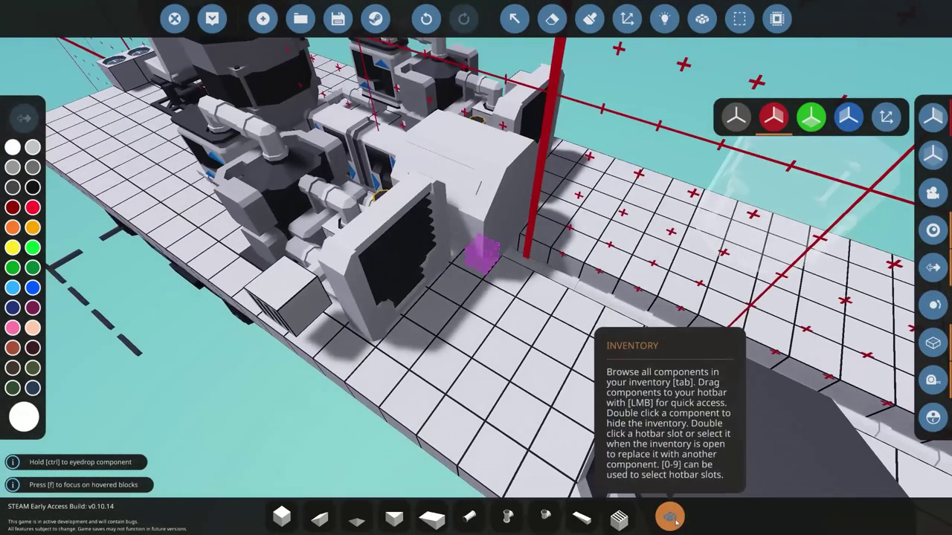
left_click(669, 516)
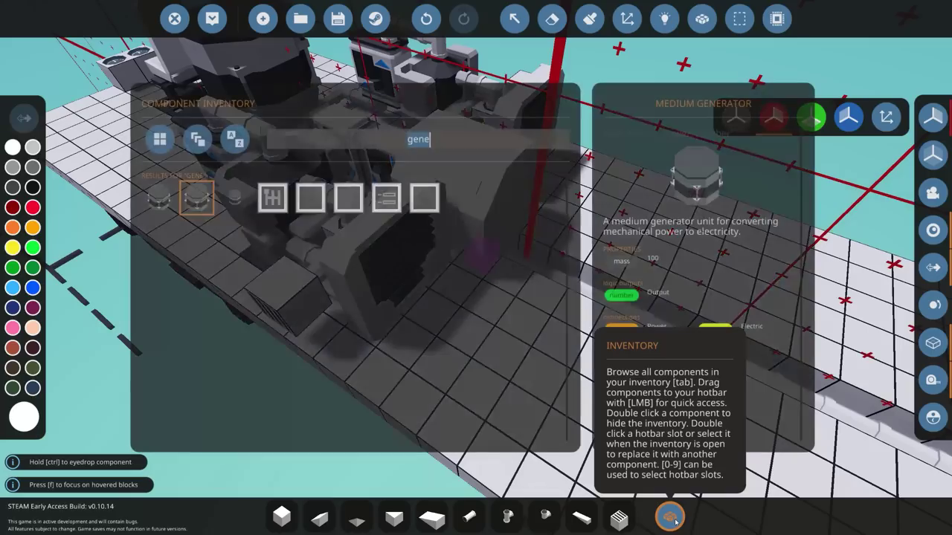
key("BackSpace")
key("BackSpace")
key("BackSpace")
key("BackSpace")
type("an")
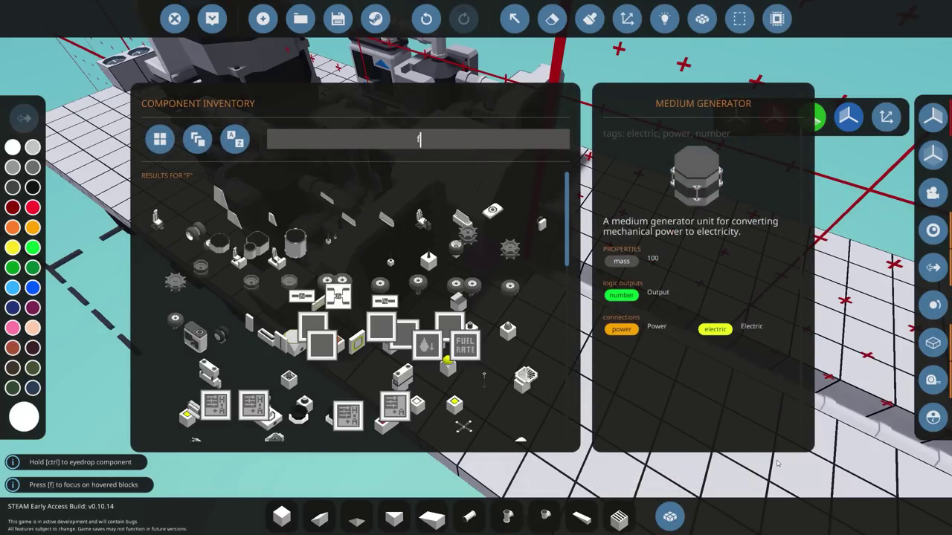
type("k")
left_click(424, 197)
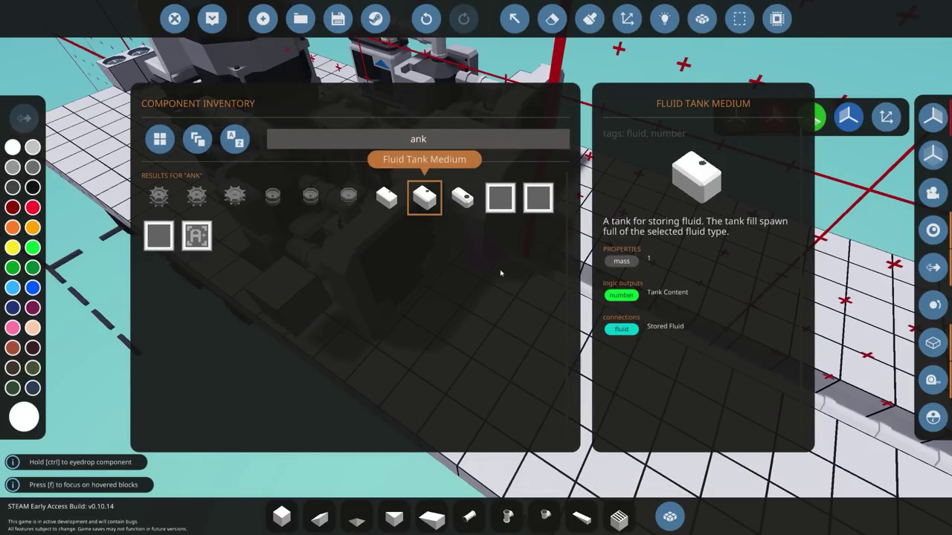
left_click(386, 197)
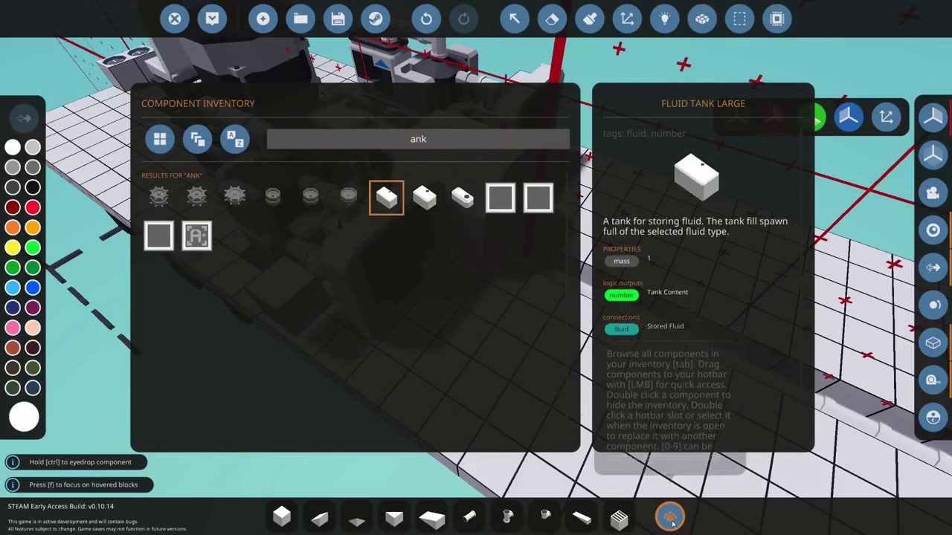
Rotate the large fluid tank so its port faces up and place one on the deck behind each radiator.
key("Tab")
key("j")
key("j")
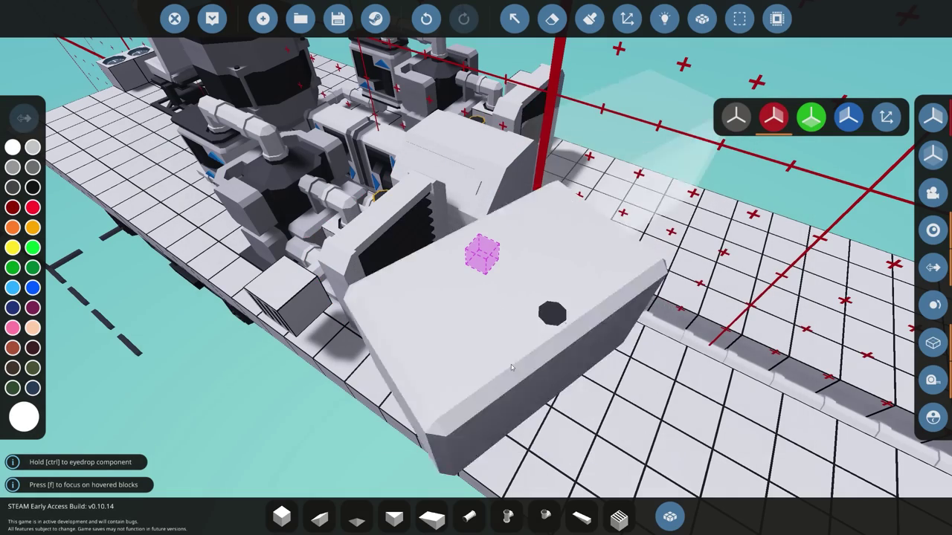
left_click(511, 366)
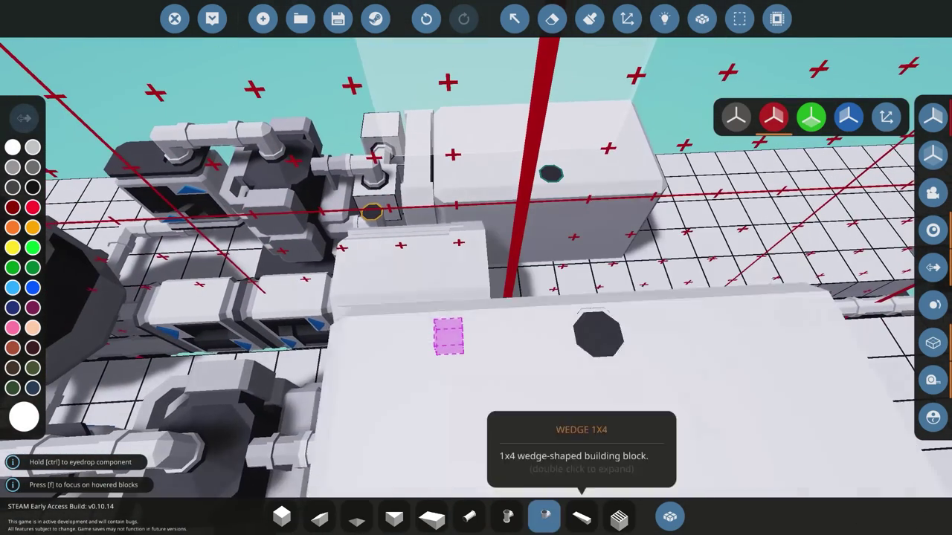
Connect each tank's top port to the open pipe connection between engine and radiator with angled and straight pipes.
left_click(469, 516)
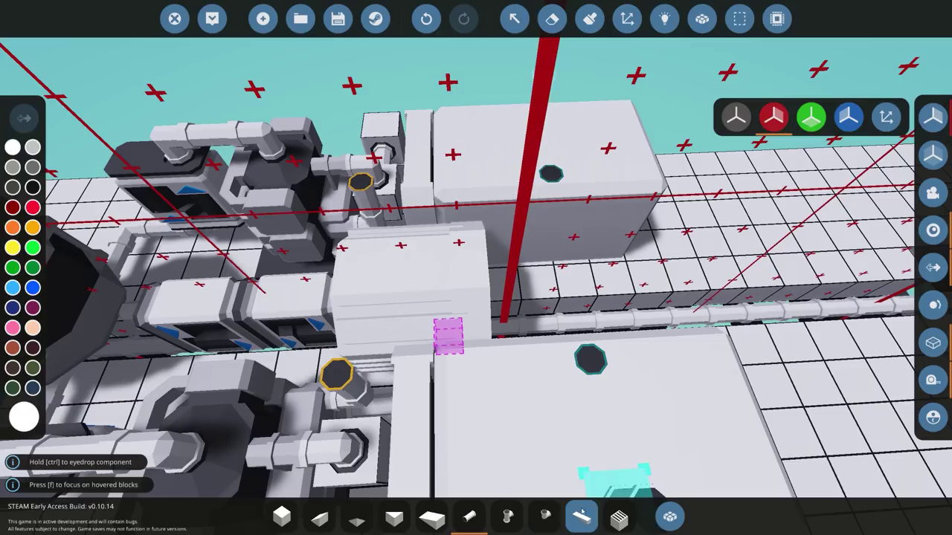
left_click(545, 516)
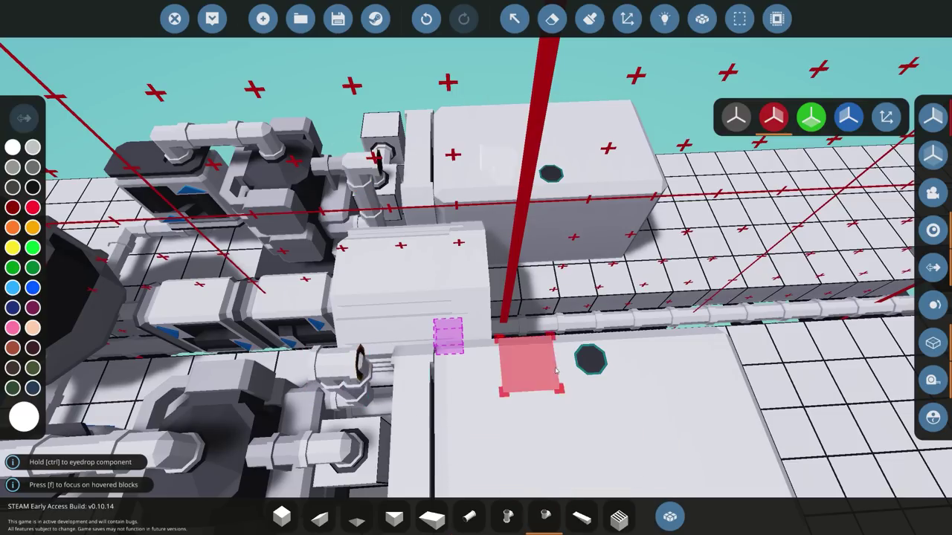
left_click(575, 365)
left_click(469, 516)
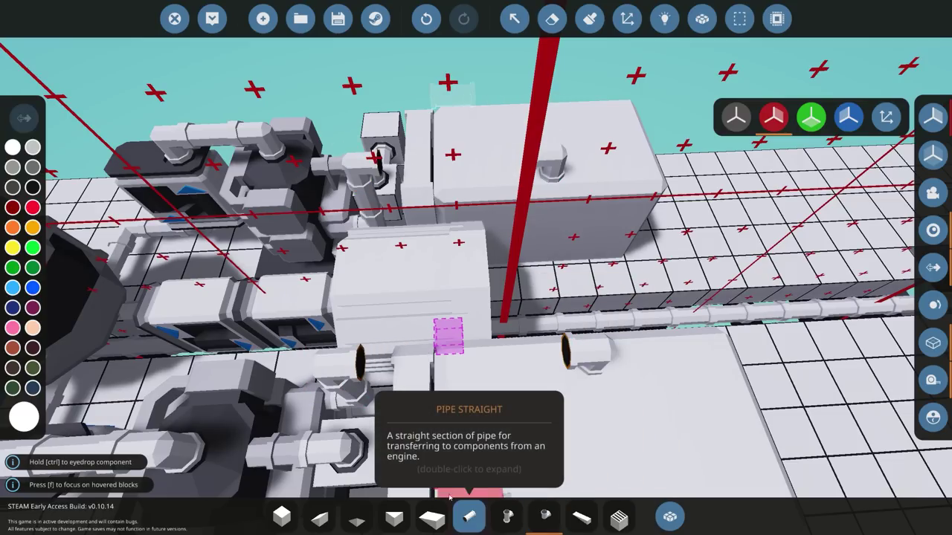
left_click_drag(573, 355, 574, 356)
scroll(684, 354, "down", 5)
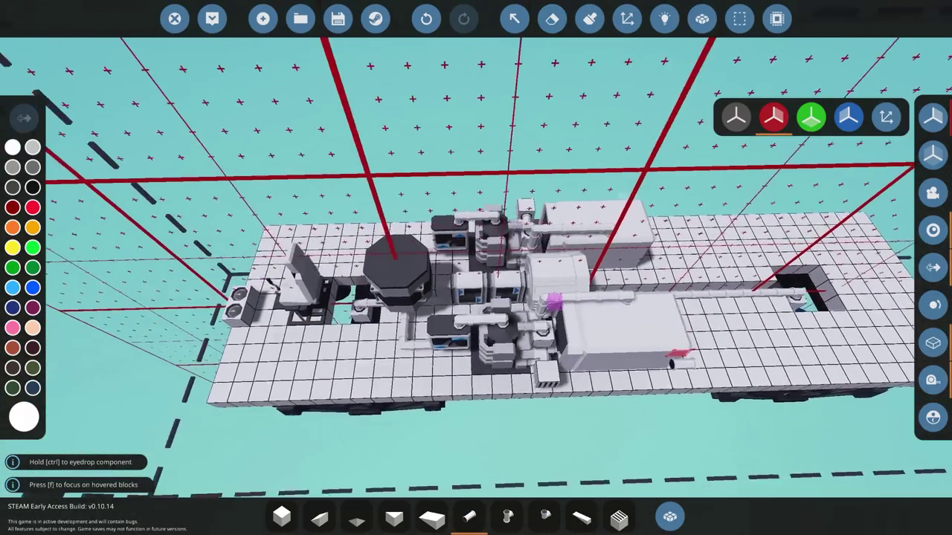
scroll(684, 338, "up", 2)
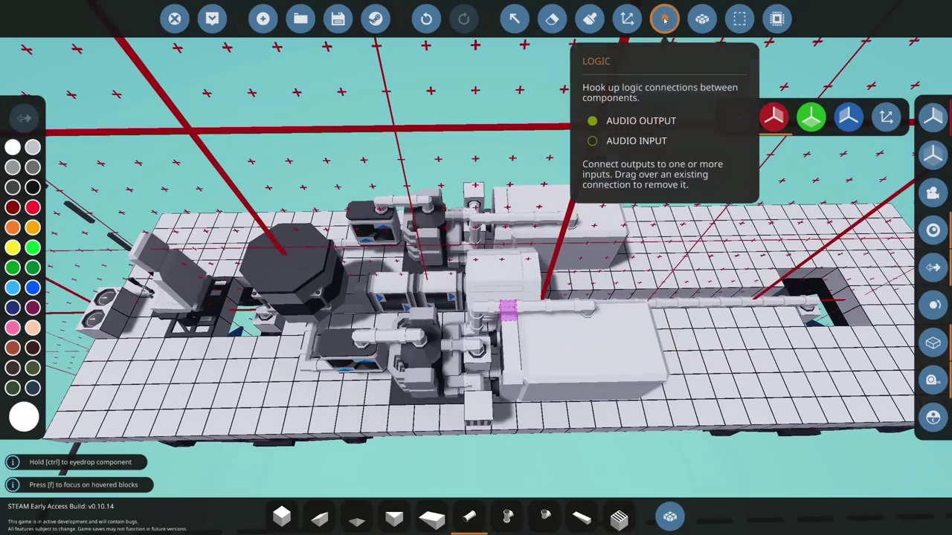
Link the electric nodes of both small engines, their gearboxes and the medium generator into the existing electrical network.
left_click(664, 18)
scroll(585, 214, "up", 3)
scroll(550, 231, "down", 3)
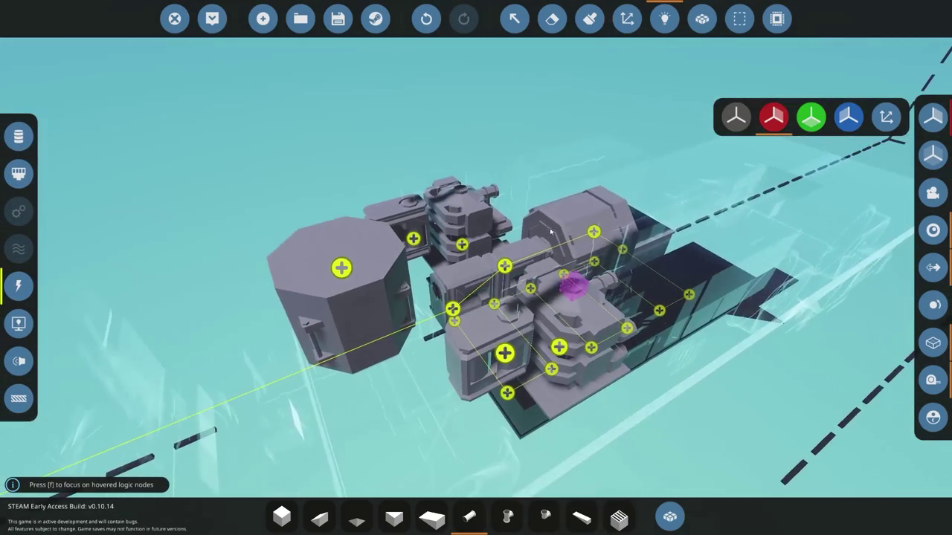
scroll(551, 231, "up", 5)
scroll(453, 247, "down", 3)
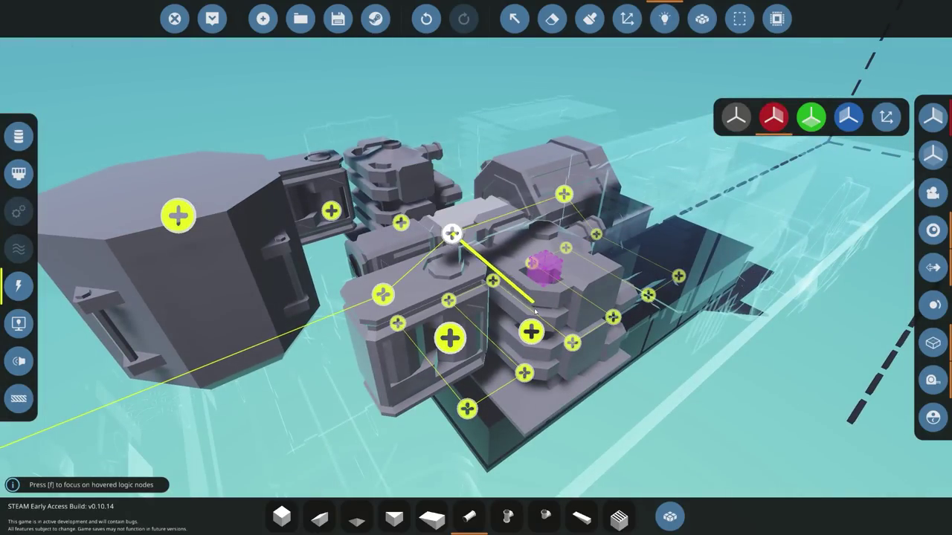
mouse_move(534, 311)
left_mouse_down()
mouse_move(531, 332)
mouse_move(450, 338)
left_mouse_up()
mouse_move(451, 234)
left_mouse_down()
mouse_move(332, 211)
mouse_move(502, 383)
mouse_move(470, 363)
left_mouse_up()
scroll(332, 211, "down", 3)
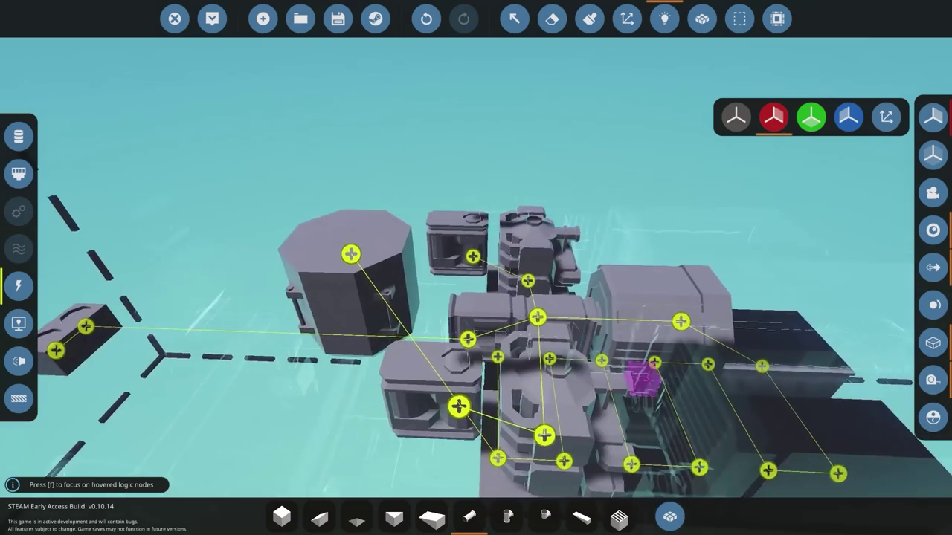
key("2")
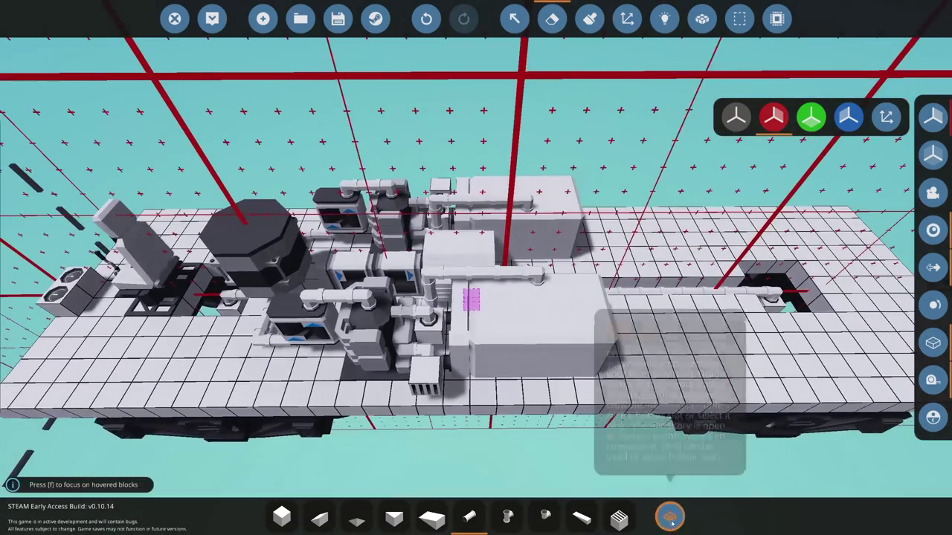
Find the Microcontroller Engine GENE in the inventory with "gene" and place one on top of each large fluid tank.
left_click(670, 523)
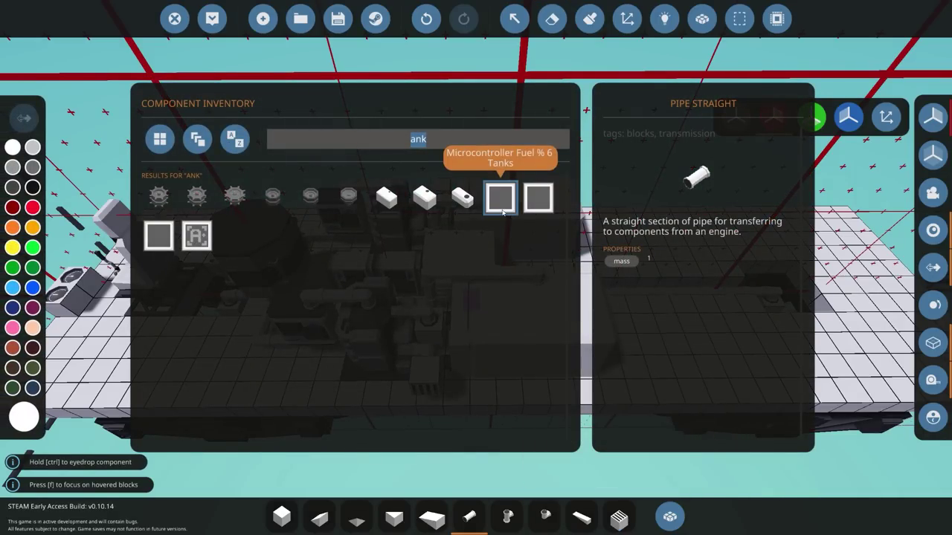
left_click(480, 137)
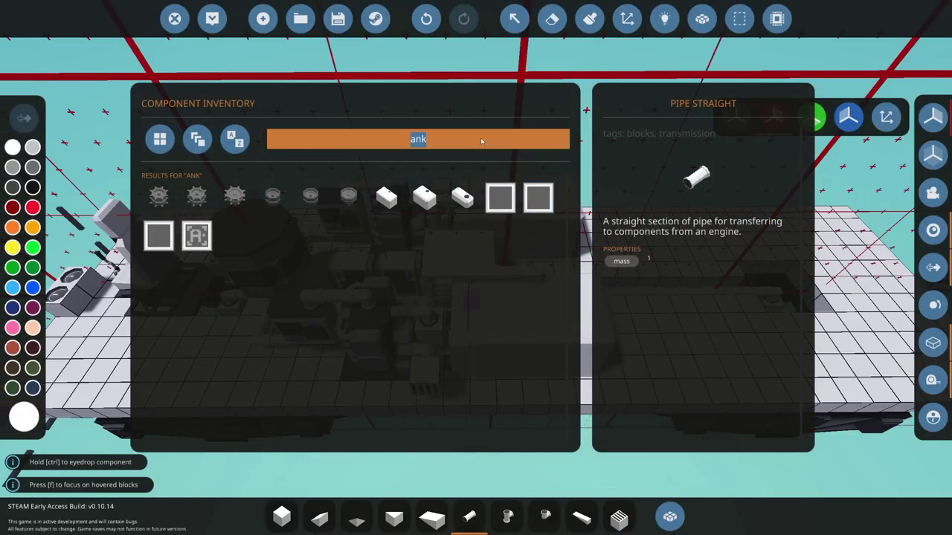
type("gene")
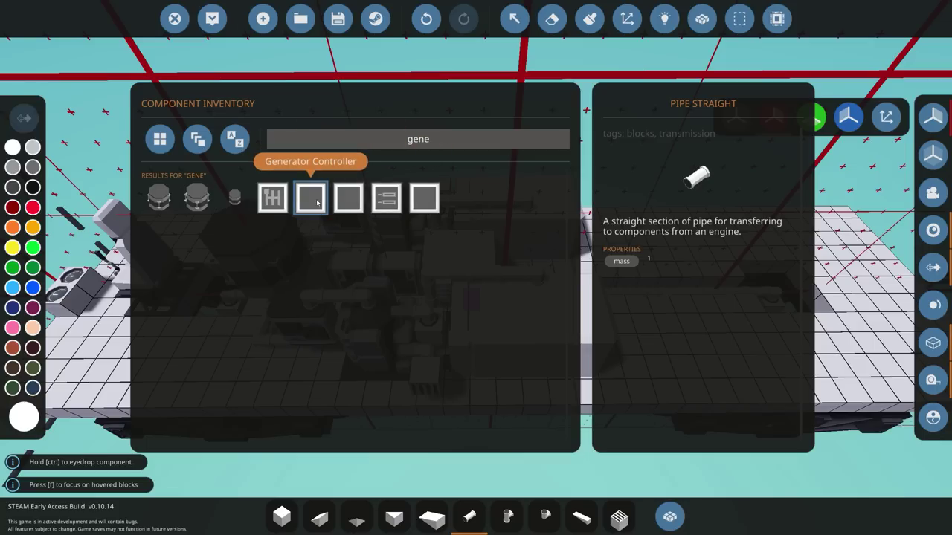
left_click(318, 203)
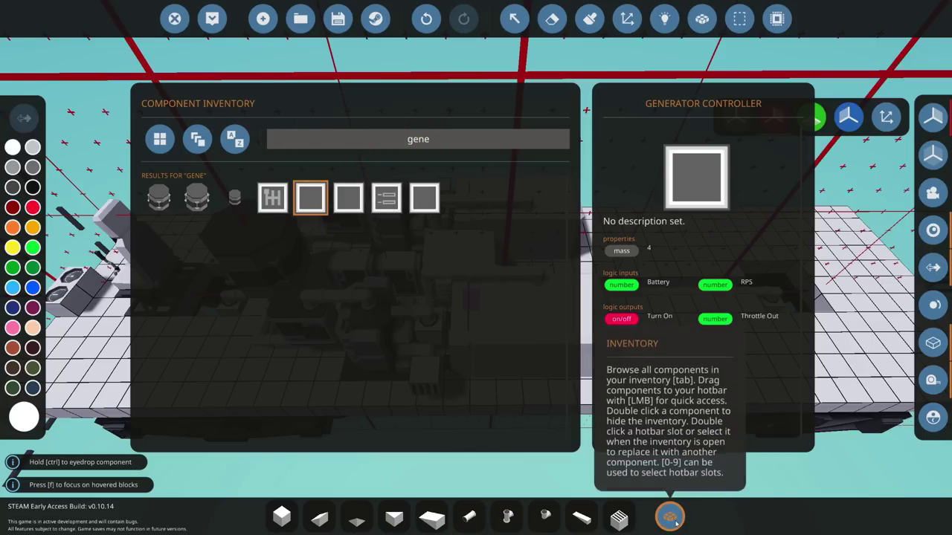
left_click(348, 208)
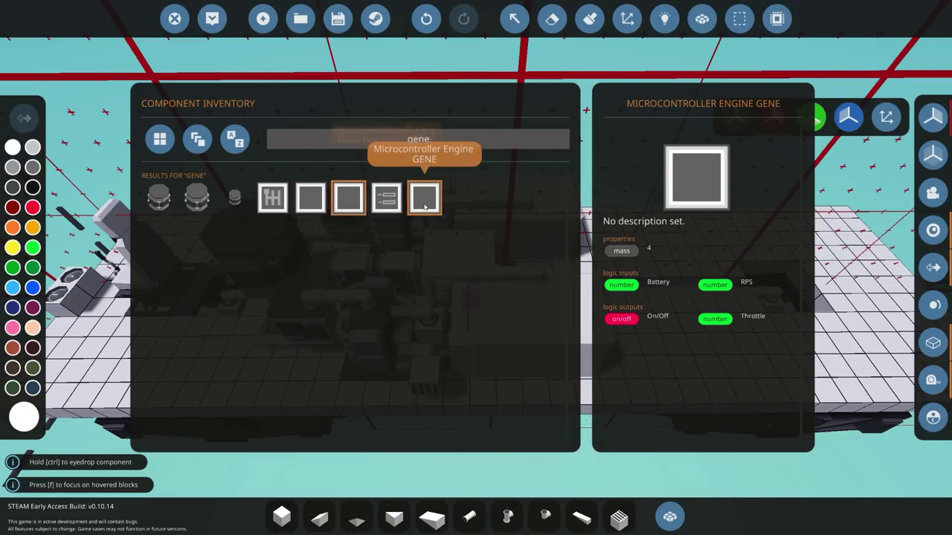
left_click(669, 517)
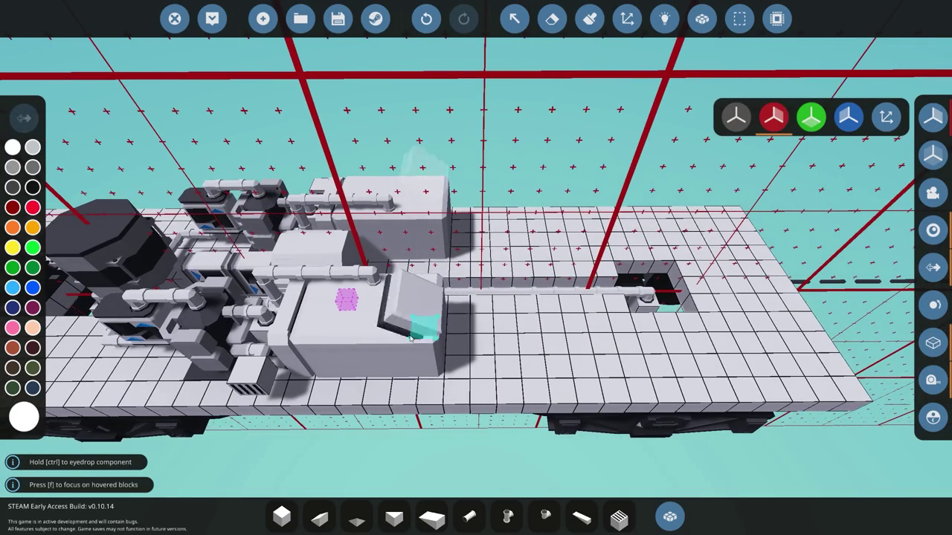
left_click(411, 333)
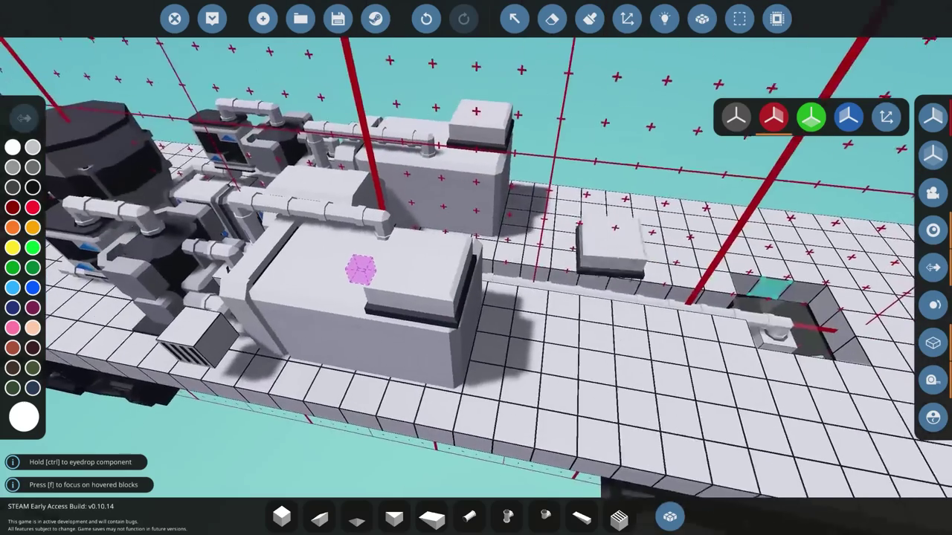
Link each engine microcontroller's number output and on/off output to the matching inputs on its small diesel engine.
left_click(664, 18)
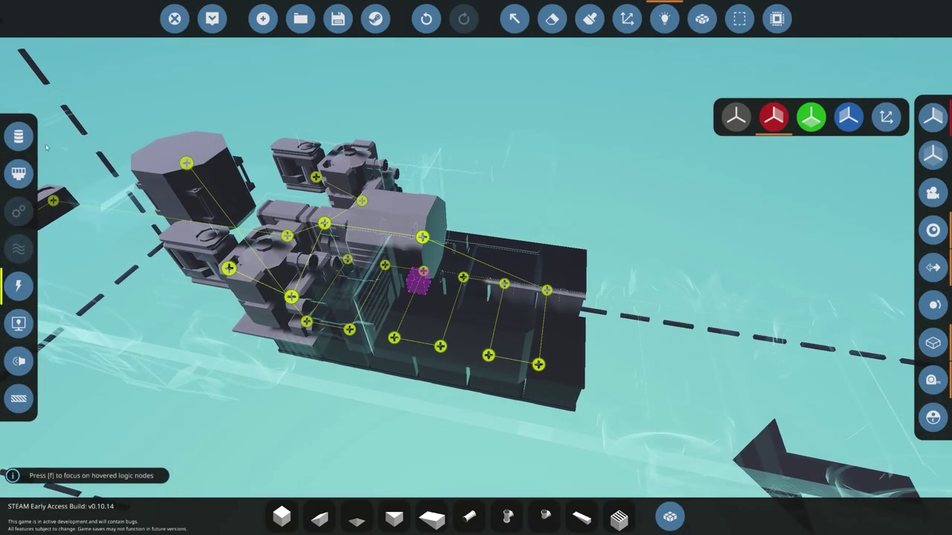
left_click(15, 134)
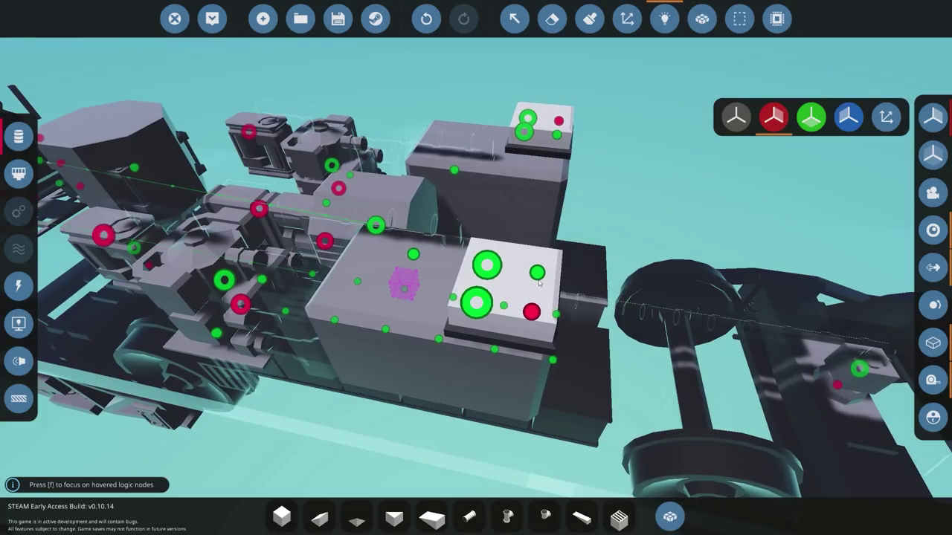
left_click_drag(537, 273, 223, 279)
mouse_move(557, 136)
left_mouse_down()
mouse_move(362, 142)
mouse_move(332, 165)
left_mouse_up()
left_click_drag(558, 120, 338, 189)
left_click_drag(258, 312, 240, 305)
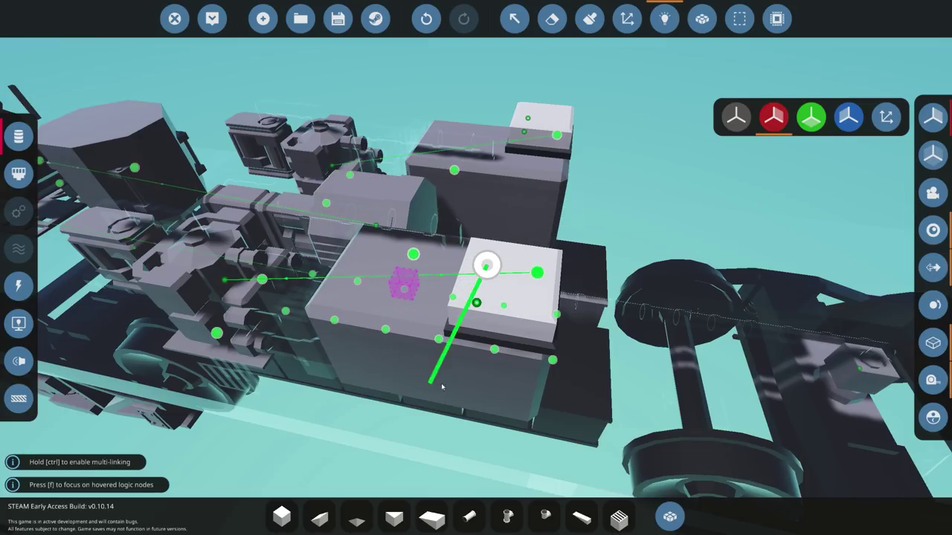
Link a battery's number output and the engine's number output to the number inputs of each engine microcontroller.
left_click_drag(553, 364, 553, 361)
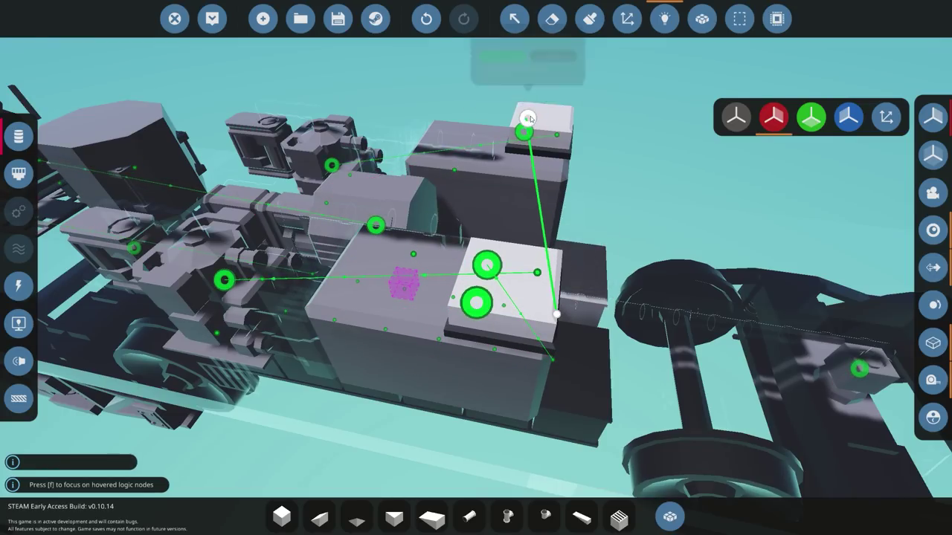
left_click_drag(524, 131, 525, 130)
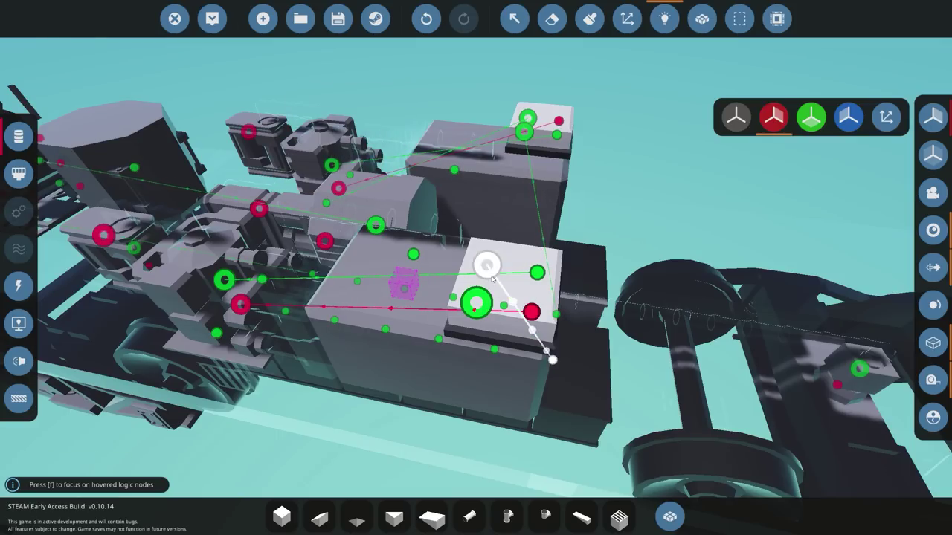
left_click_drag(232, 336, 262, 278)
scroll(269, 279, "down", 3)
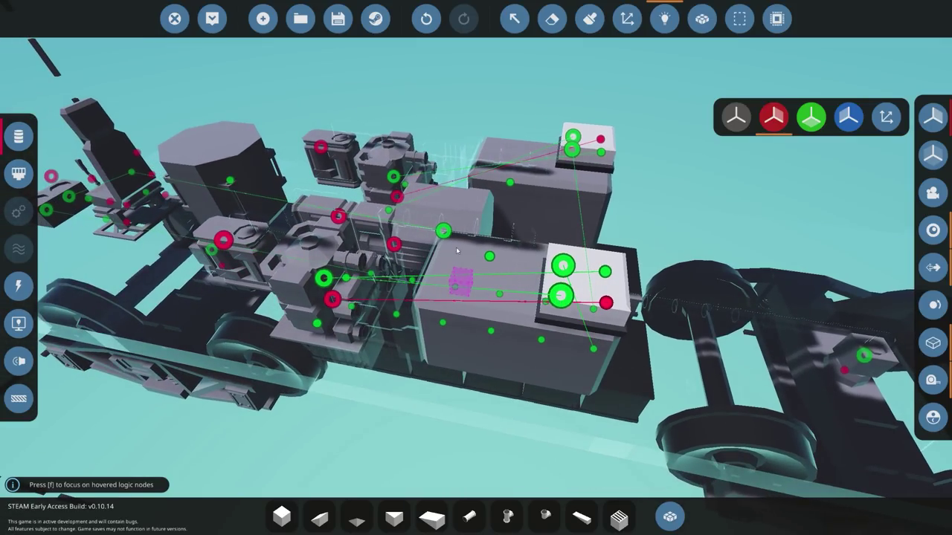
Place a third dial beside the two existing dials in front of the seat, with mirrored building switched off.
left_click_drag(457, 250, 674, 305)
left_click_drag(612, 256, 684, 264)
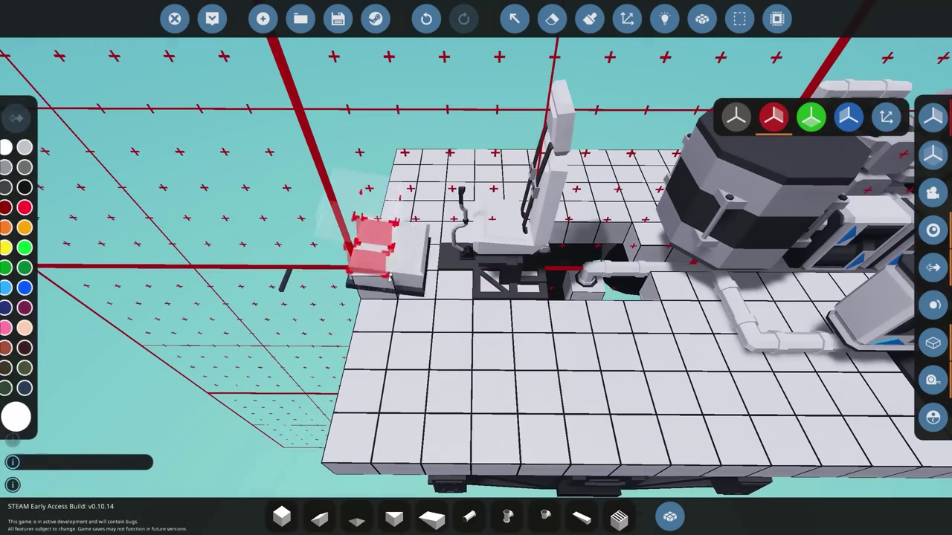
left_click(387, 277)
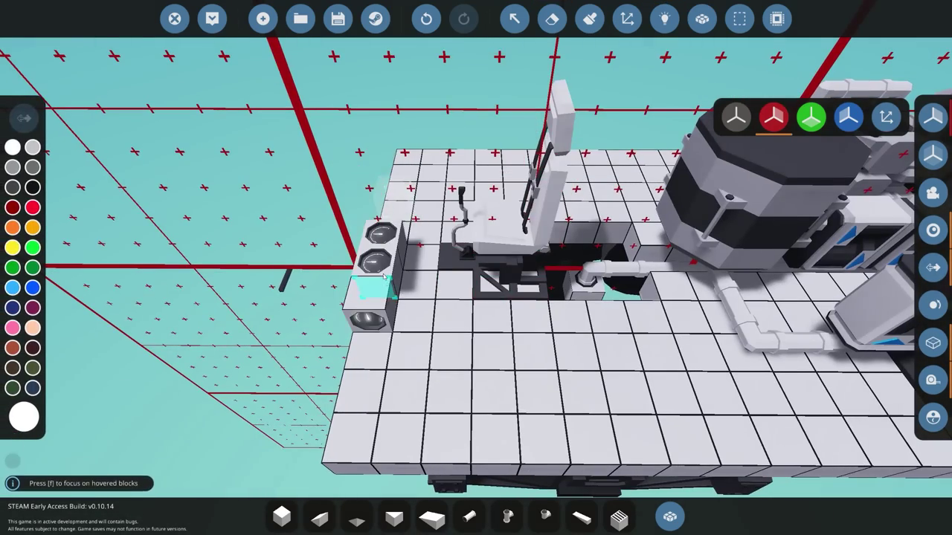
left_click_drag(379, 278, 93, 304)
left_click(736, 117)
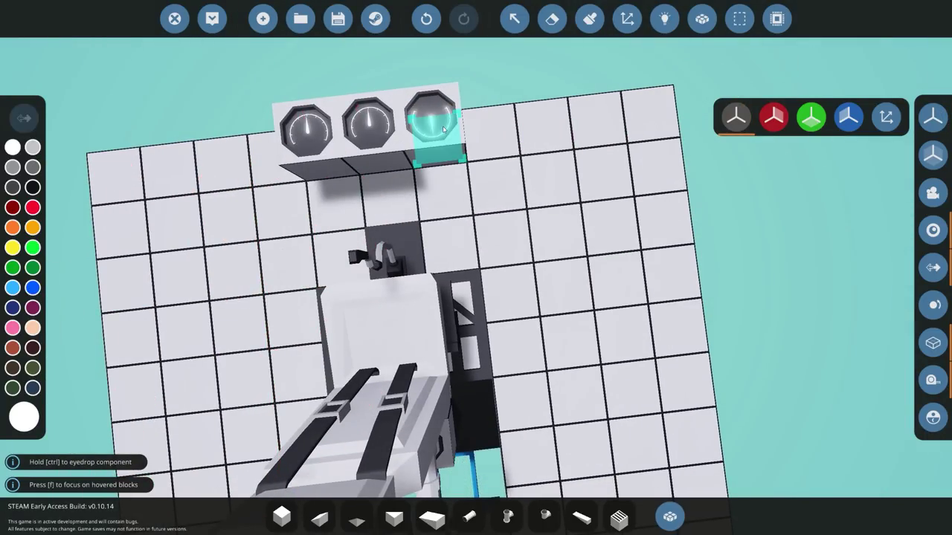
left_click(443, 129)
Name the third dial Watts and set its minimum value to 0.
left_click(514, 18)
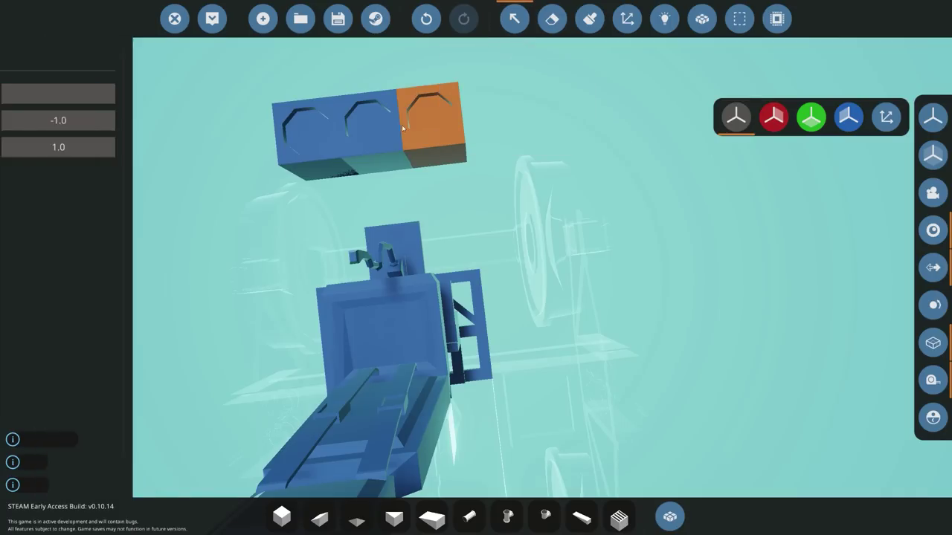
type("Watts")
left_click(123, 125)
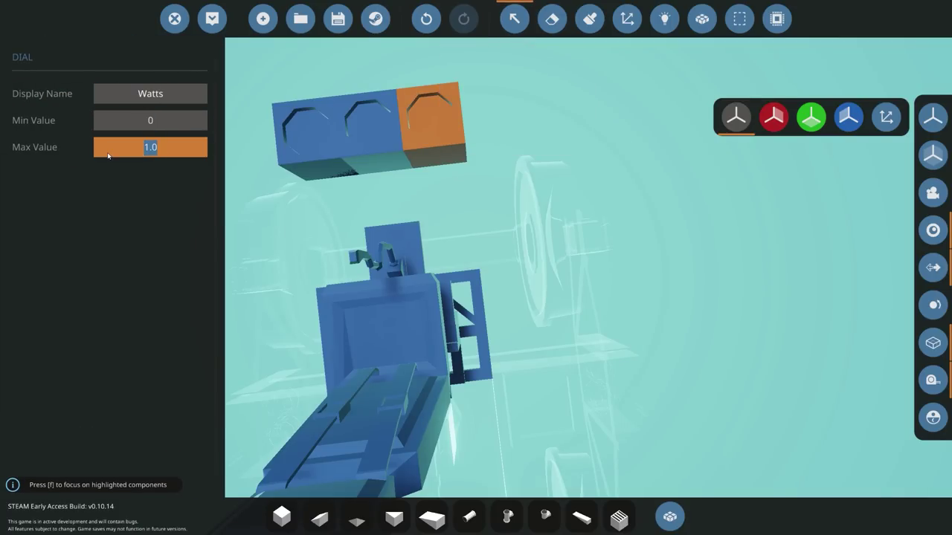
left_click(576, 140)
Link the Watts dial's value input to its number source and its electric node to the electrical network.
left_click(664, 18)
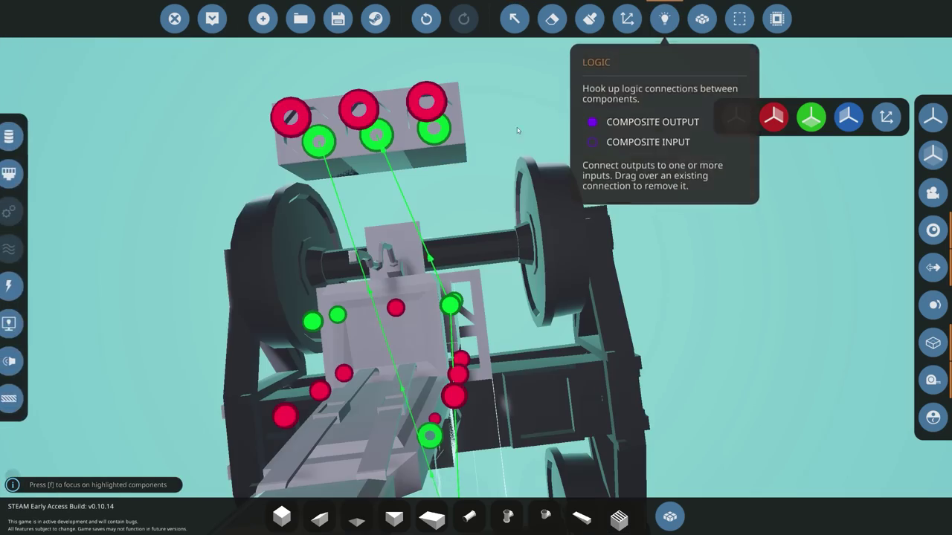
left_click_drag(433, 130, 459, 296)
left_click(18, 286)
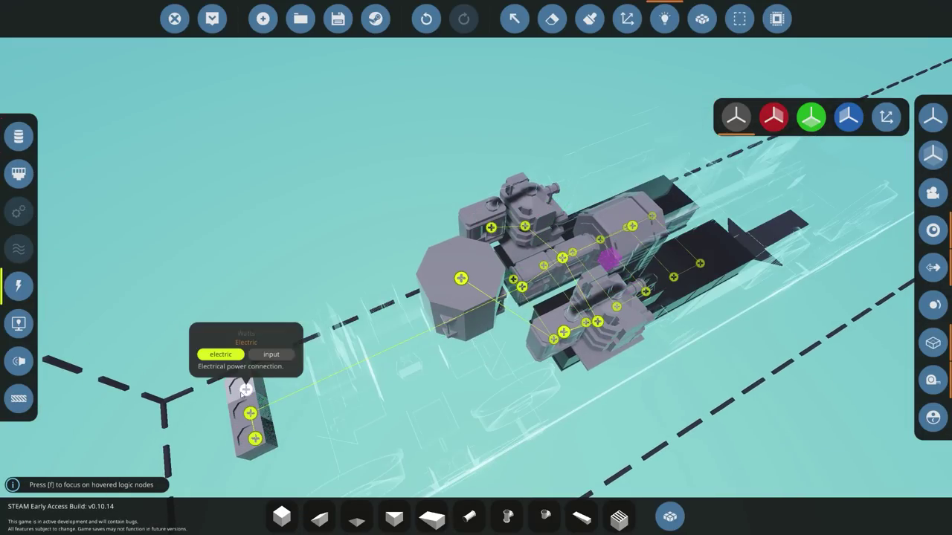
key("w")
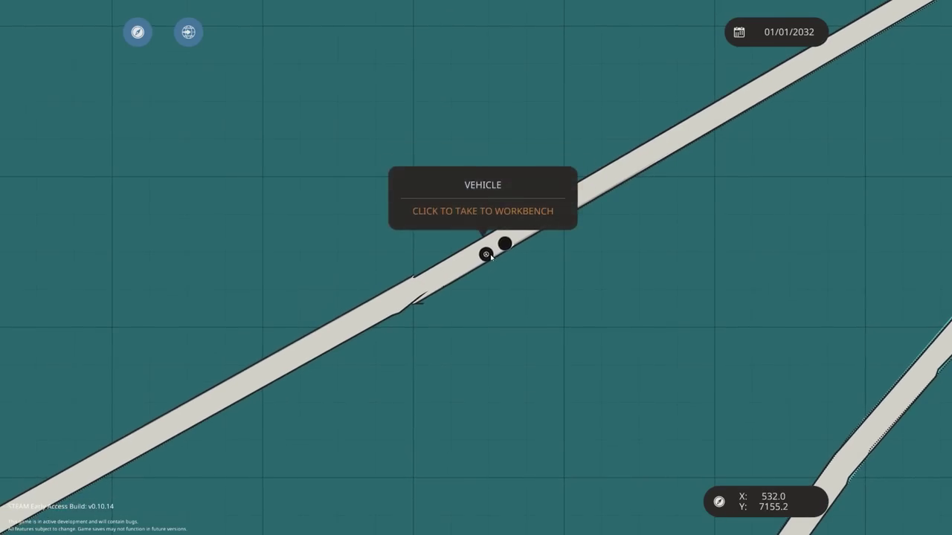
Take the spawned vehicle back to the workbench from the map and open it for editing.
left_click(489, 255)
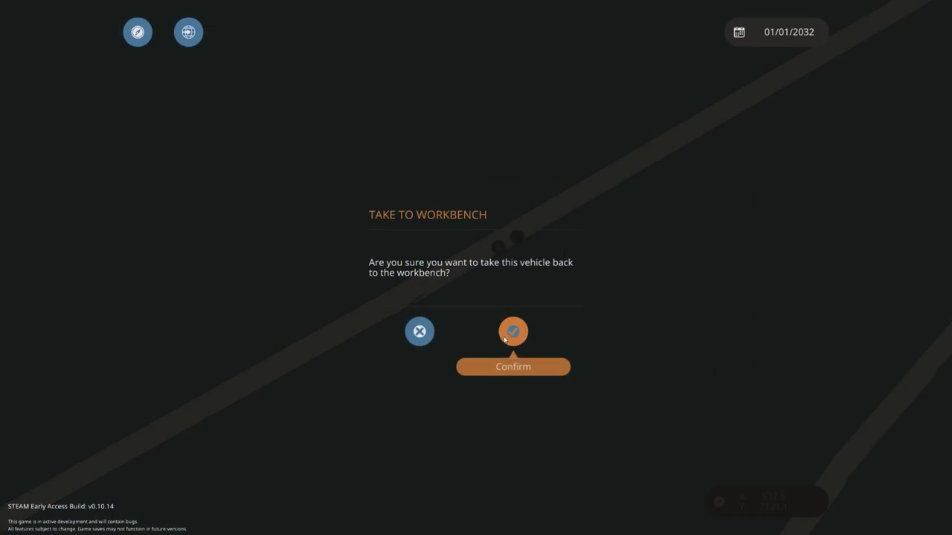
left_click(504, 335)
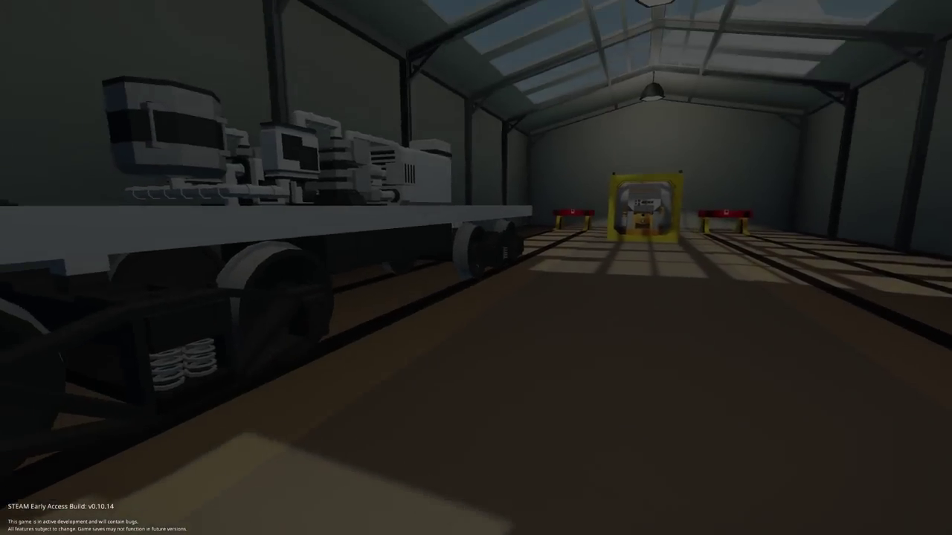
key("r")
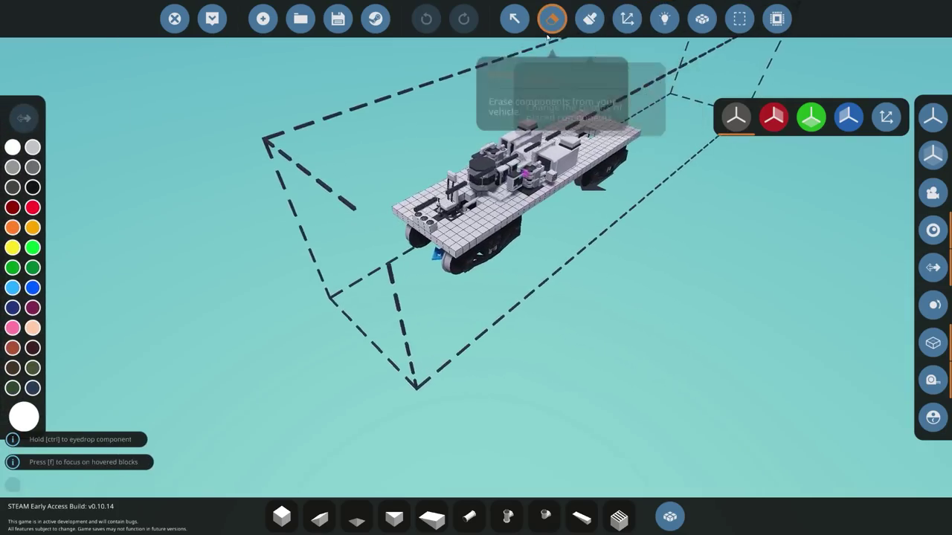
Set Ratio 1 of the gearbox to 3:1 and spawn the vehicle.
left_click(515, 19)
left_click(476, 154)
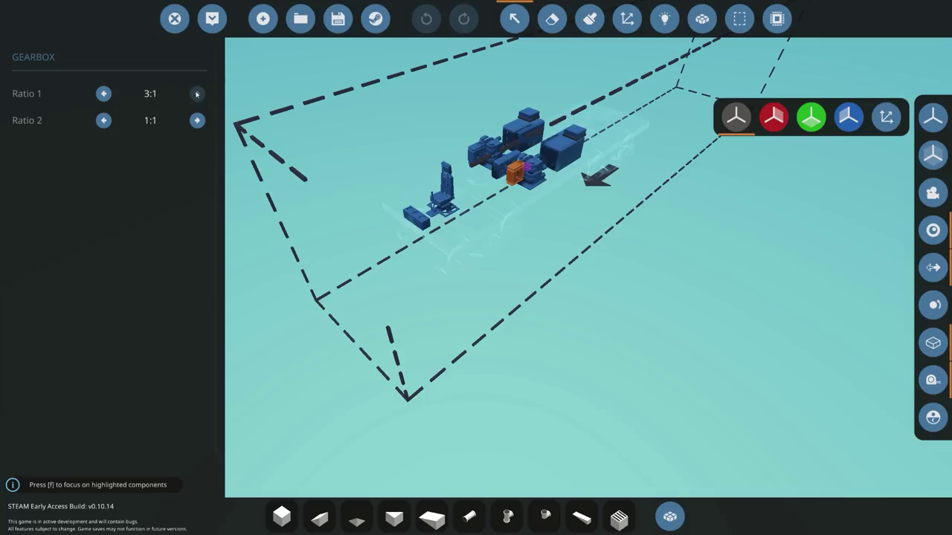
left_click(212, 17)
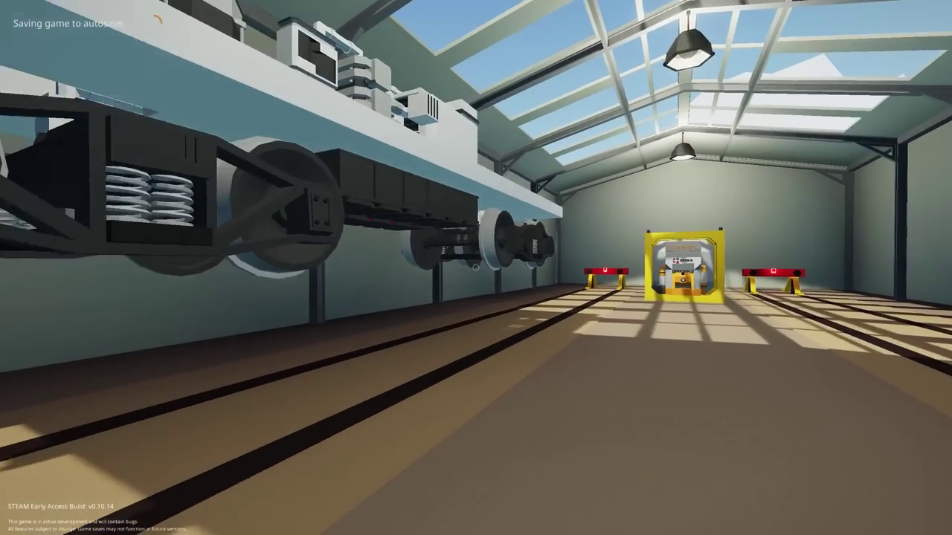
Take the pilot seat to check the dial readings, leave it and return to the vehicle editor.
key("f")
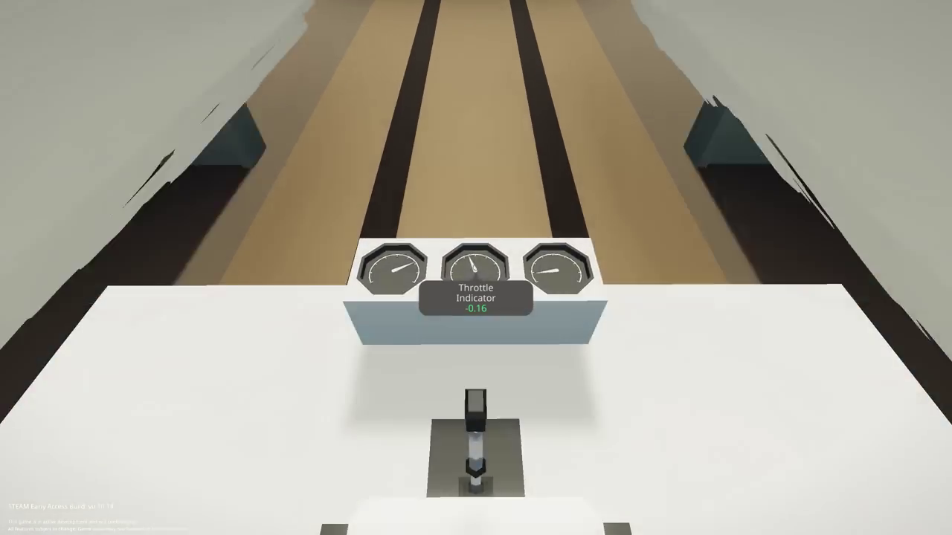
key("f")
key("Tab")
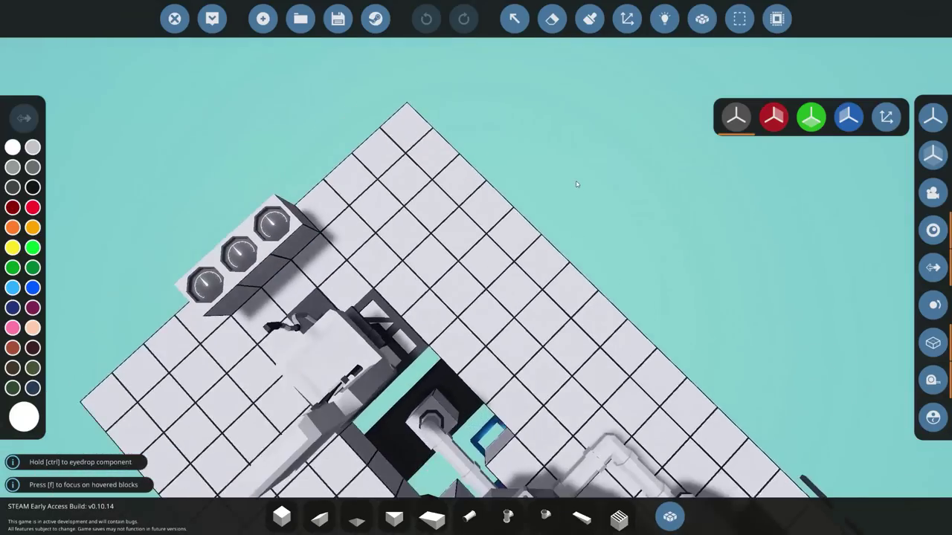
left_click(242, 253, "ctrl")
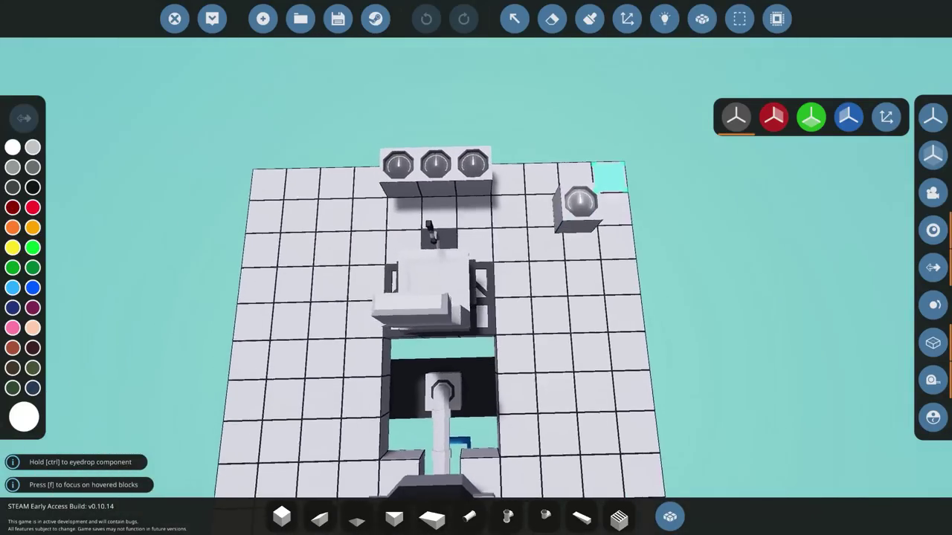
key("Tab")
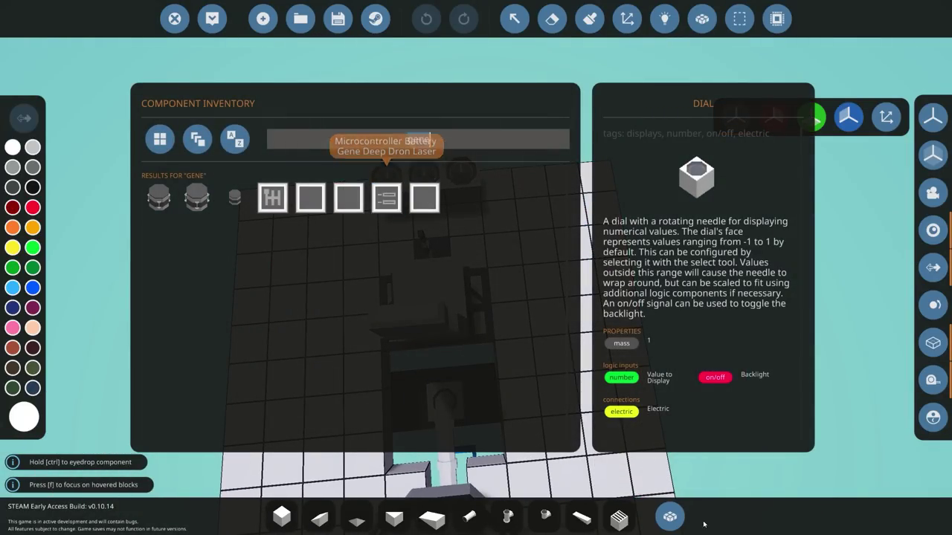
left_click(670, 519)
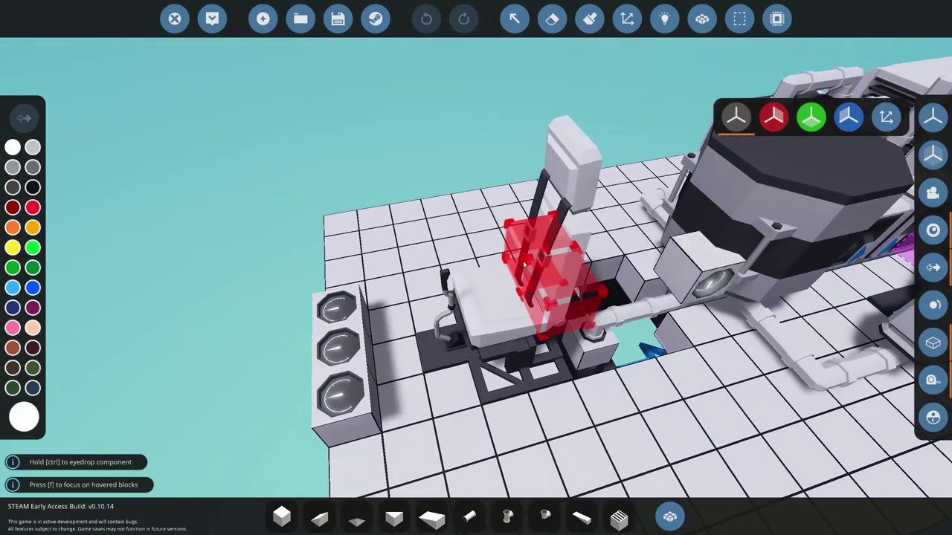
Link the pilot seat's Axis 4 [up]/[down] output to the Brakes input of both train wheel assemblies.
left_click(664, 17)
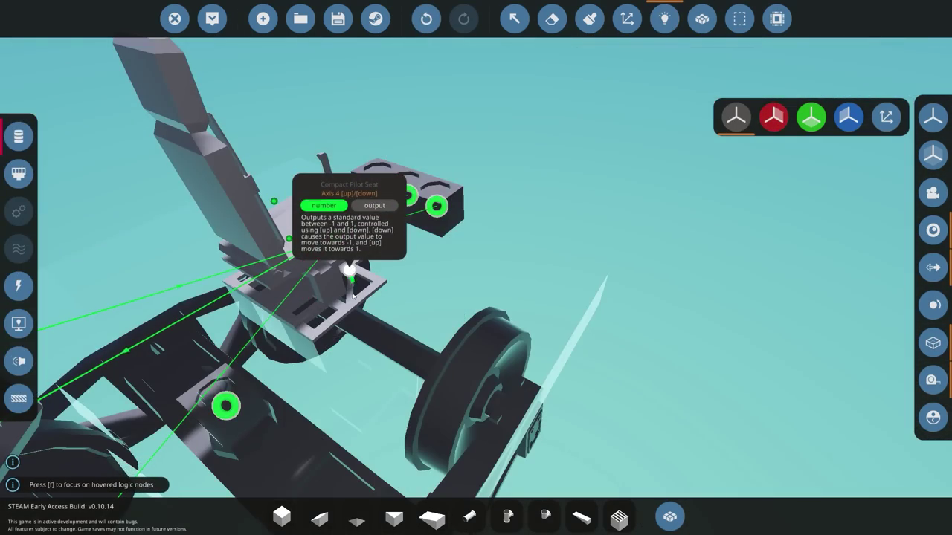
left_click_drag(353, 296, 429, 383)
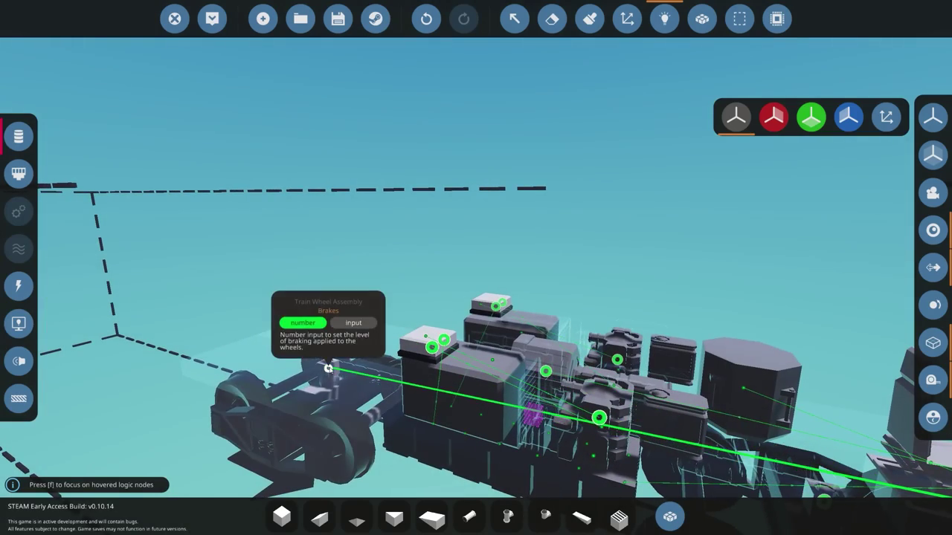
key("f")
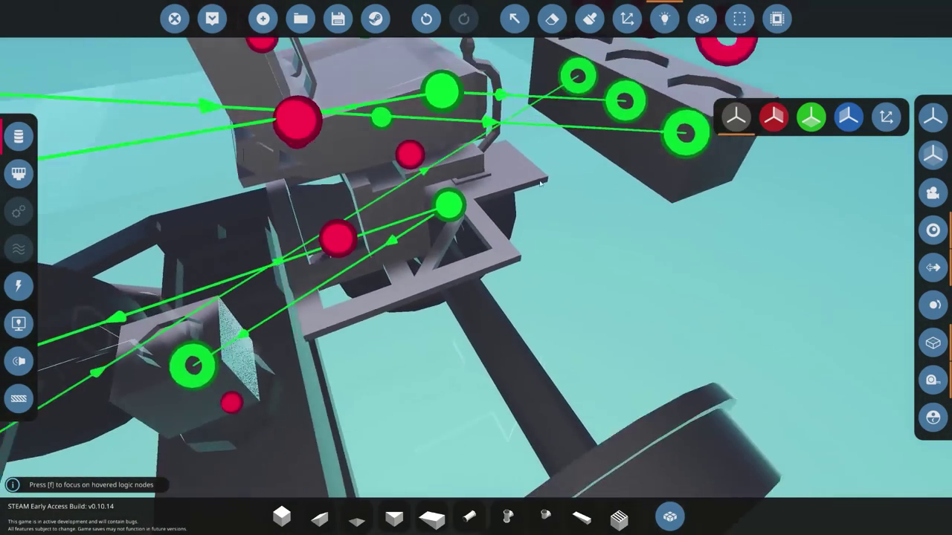
left_click(664, 18)
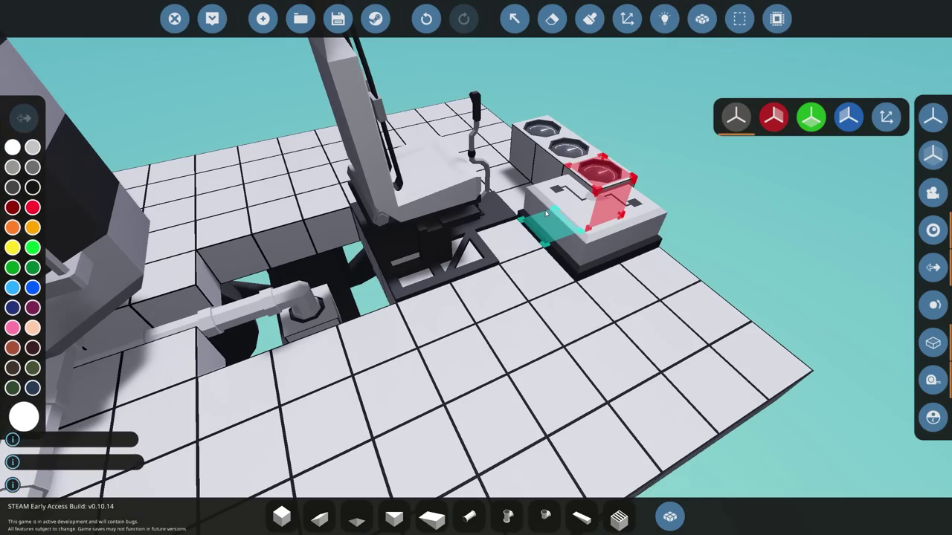
key("k")
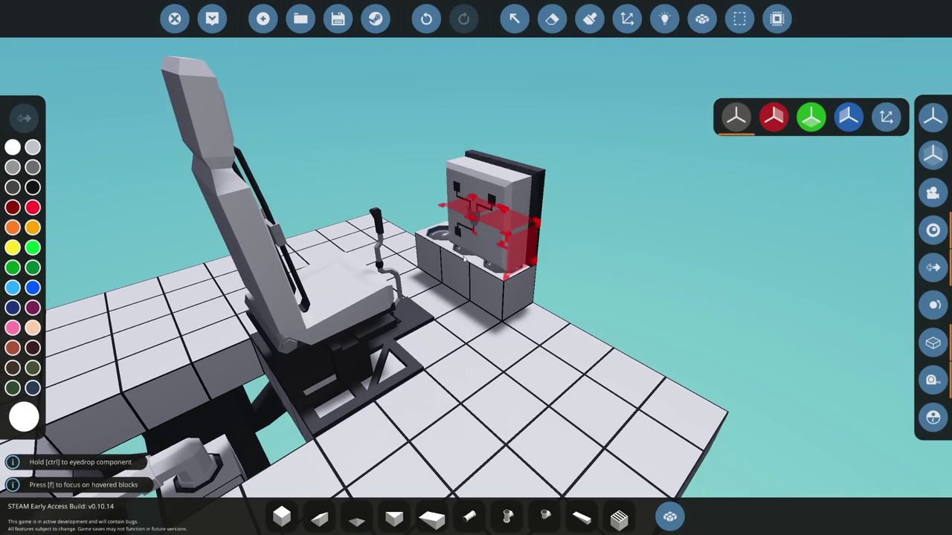
key("i")
scroll(357, 297, "down", 3)
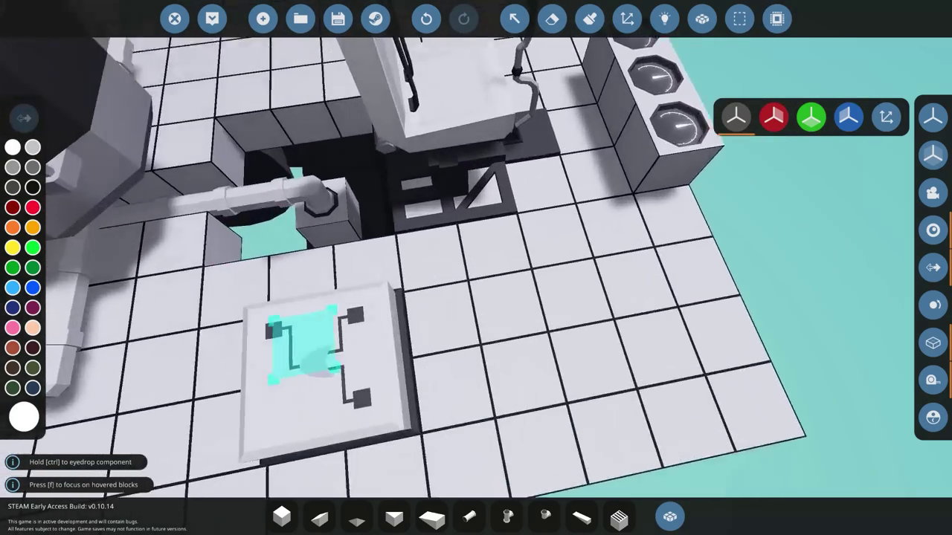
left_click(321, 361)
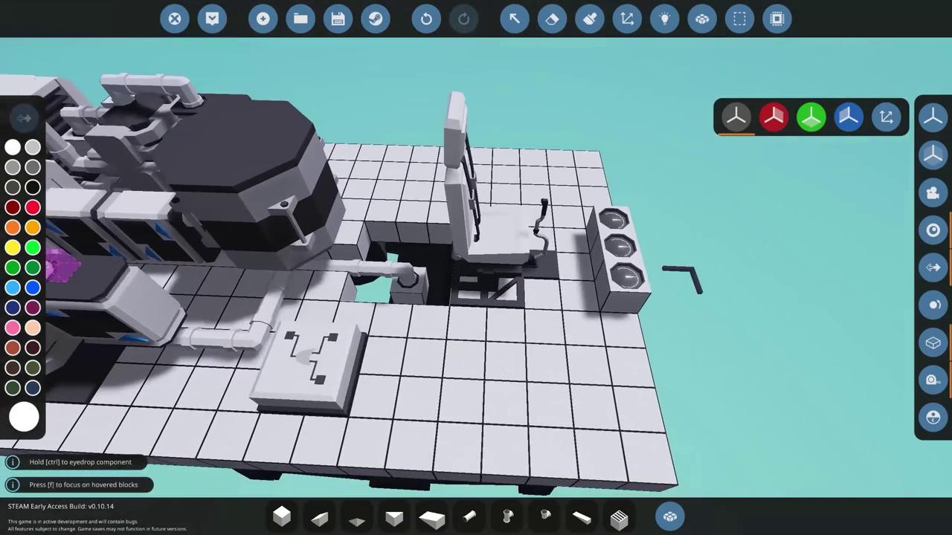
Find the Threshold Gate in the inventory with "thres" and place one on the deck beside the pilot seat.
left_click(669, 516)
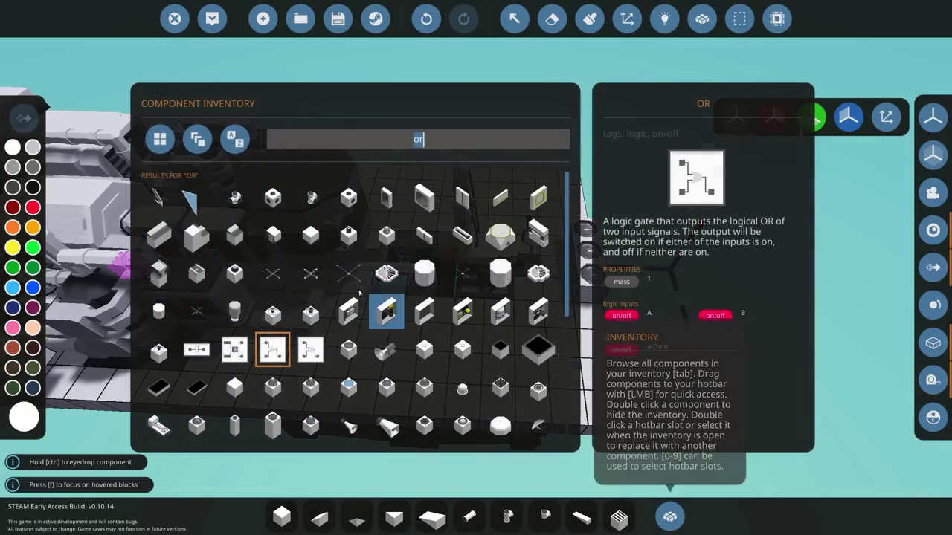
key("BackSpace")
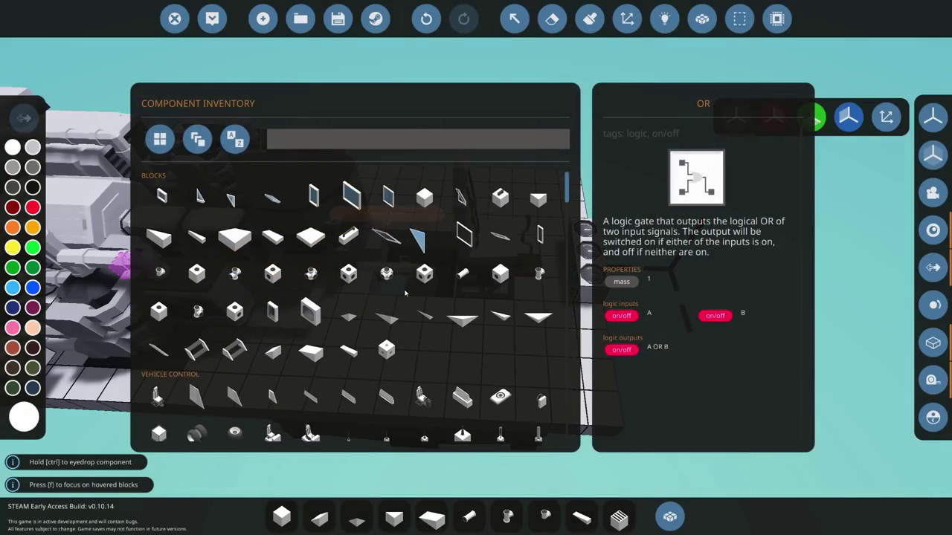
type("thres")
left_click(158, 198)
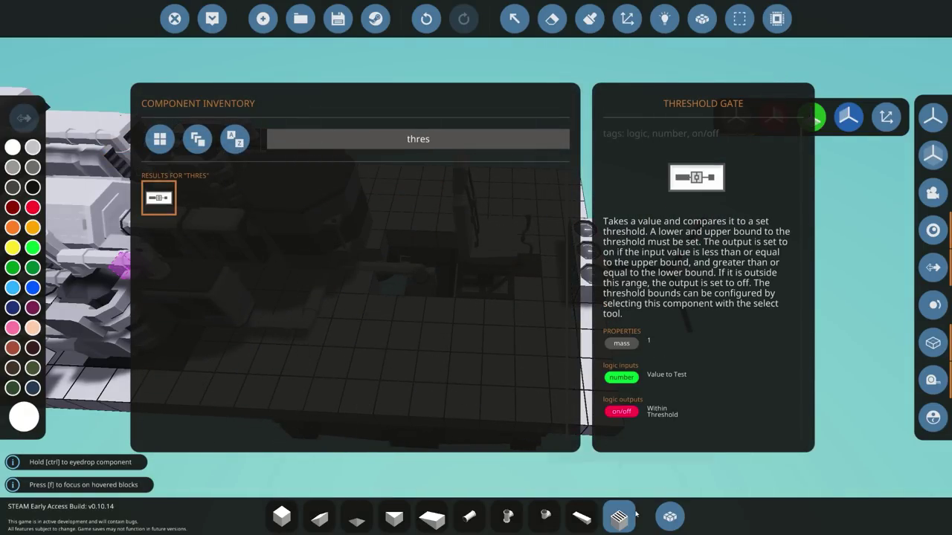
left_click(670, 517)
left_click(499, 341)
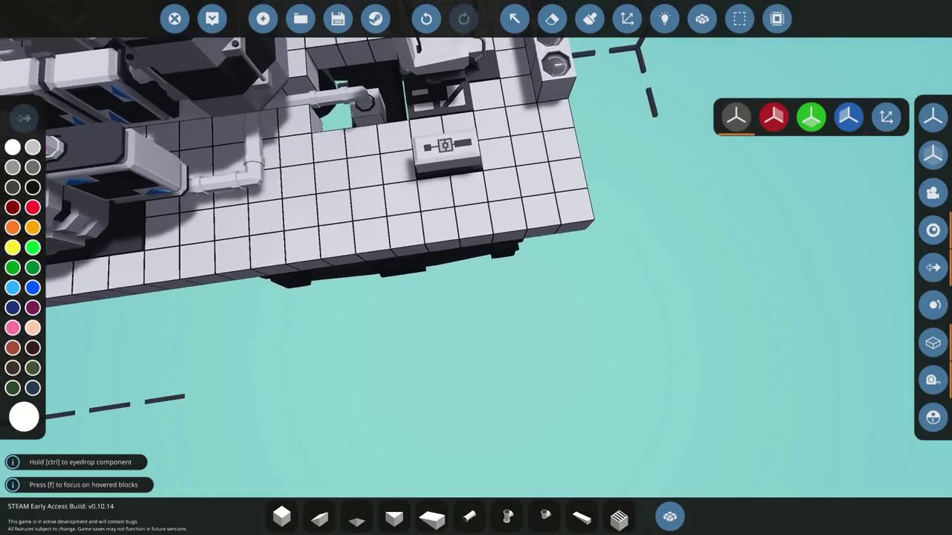
Set the Threshold Gate's Low Threshold to -0.1 and its High Threshold to 0.1.
left_click(664, 18)
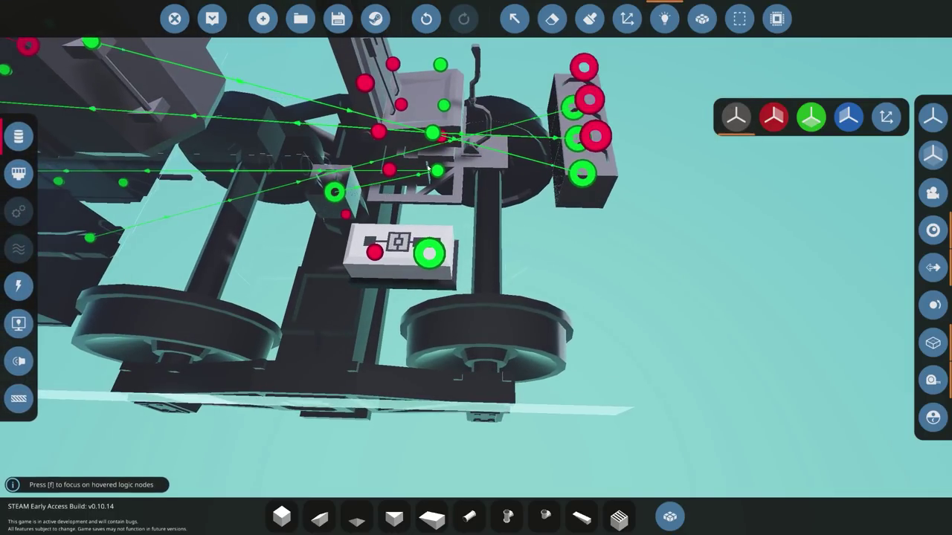
mouse_move(436, 134)
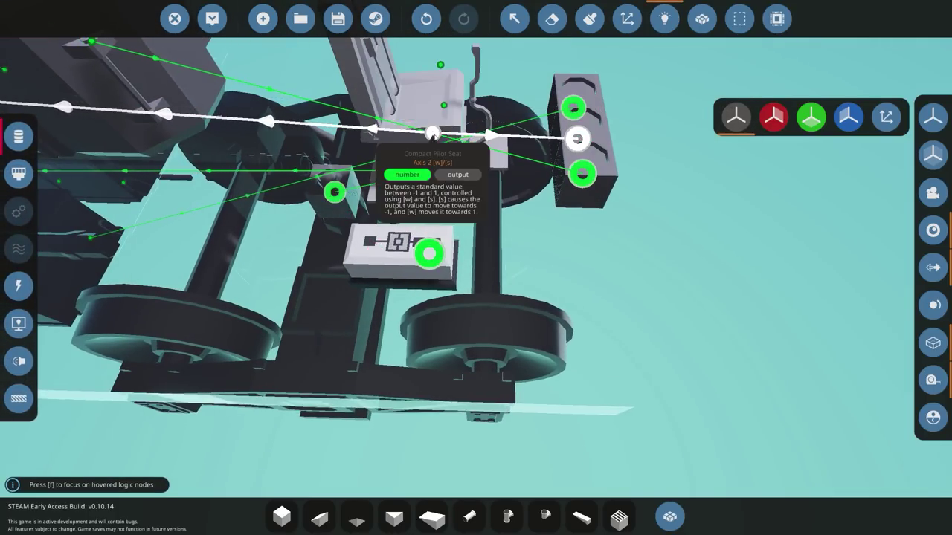
left_click(512, 21)
left_click(399, 257)
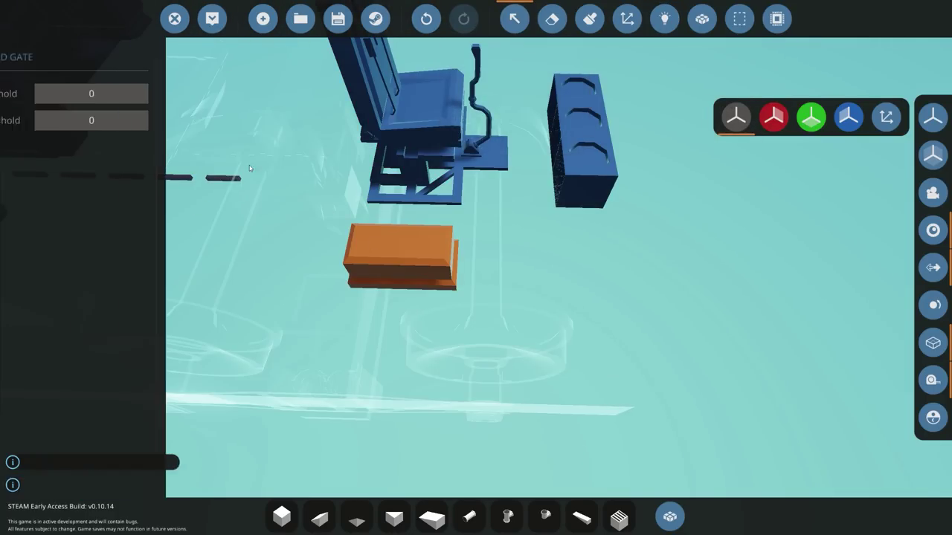
left_click(160, 95)
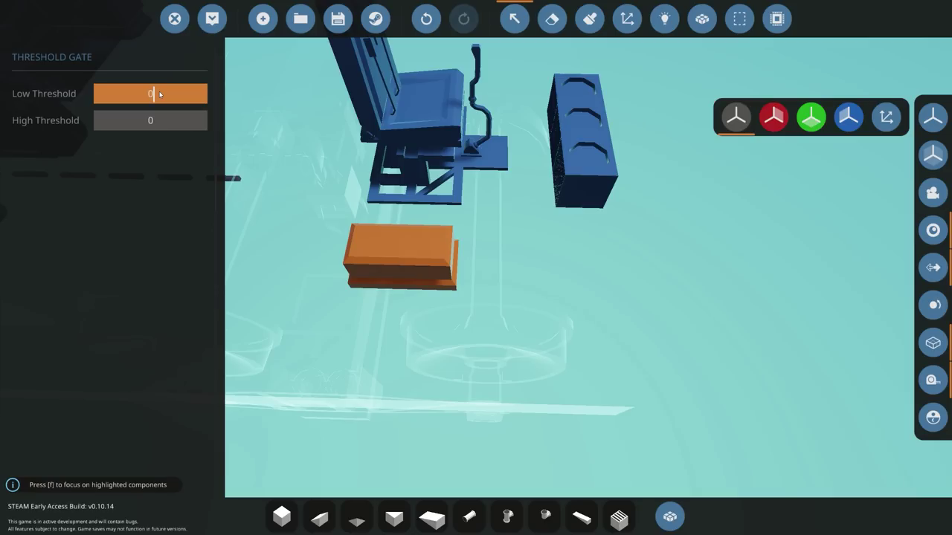
left_click(161, 119)
left_click(162, 94)
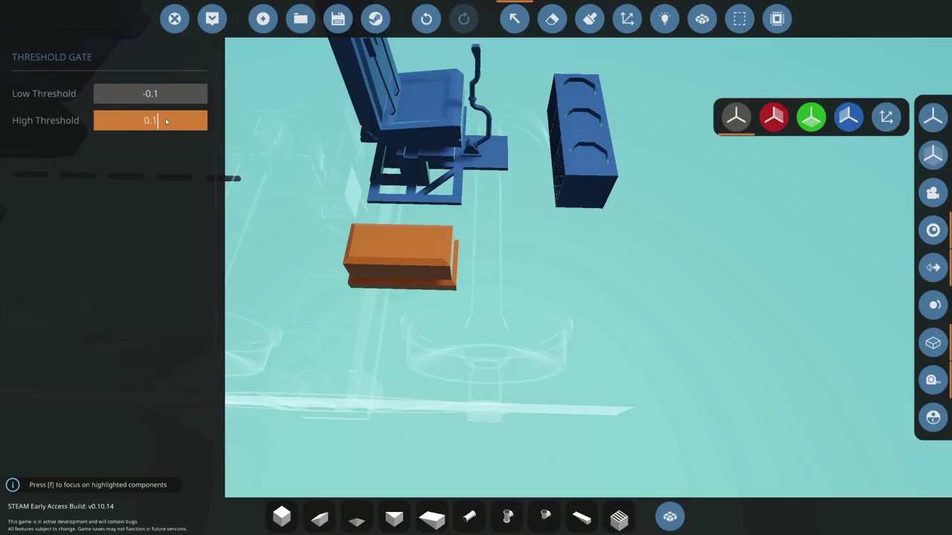
left_click(196, 148)
Set the Threshold Gate's High Threshold to 0.01.
left_click(151, 120)
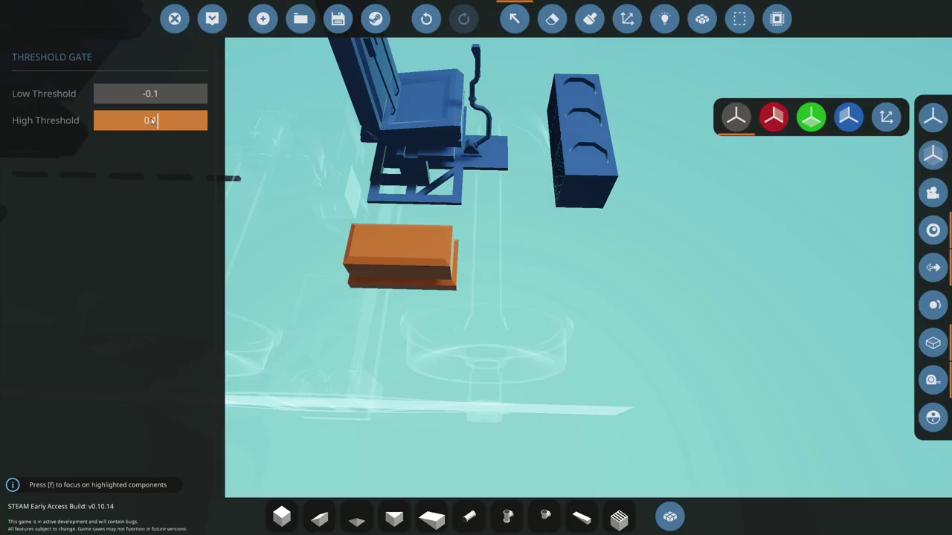
left_click(491, 332)
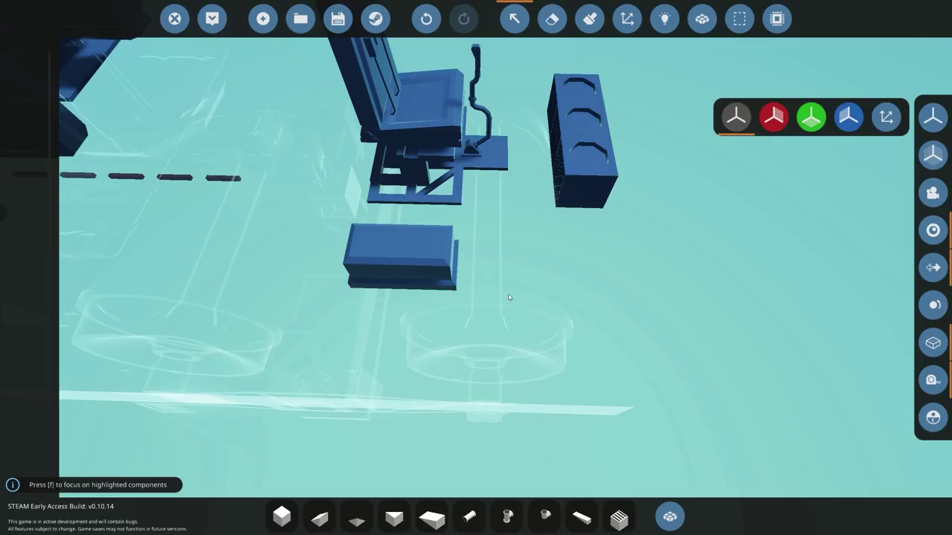
left_click(427, 256)
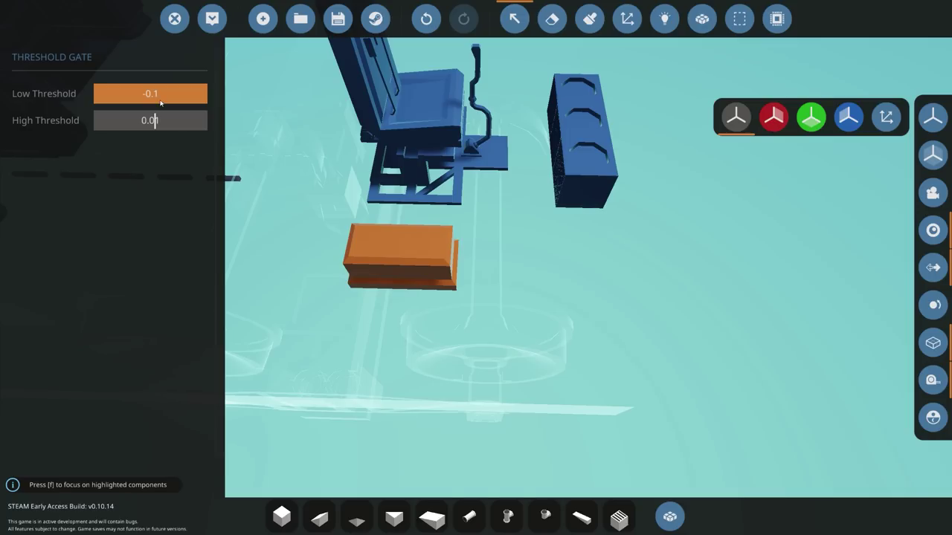
left_click(547, 284)
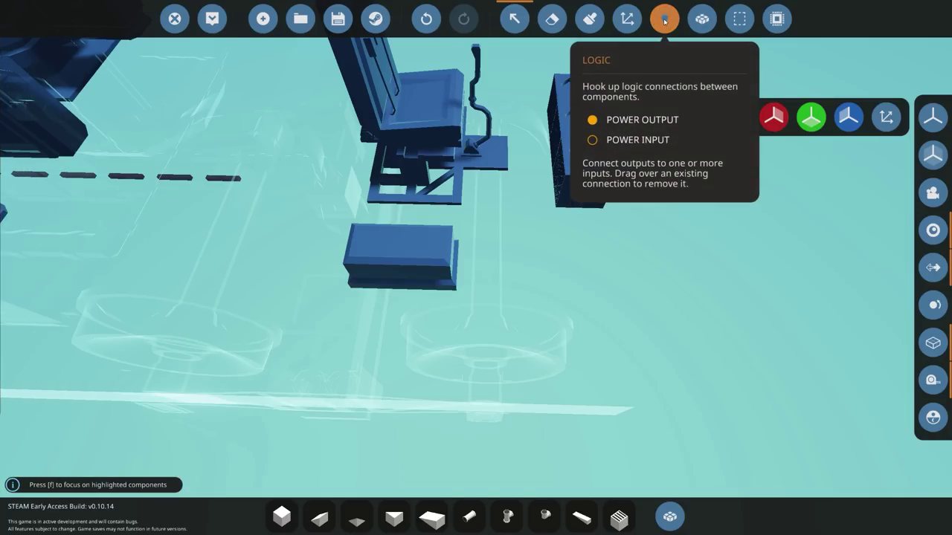
Link the pilot seat's Axis 2 [w]/[s] output to the Threshold Gate's Value to Test input.
left_click(664, 19)
key("s")
key("a")
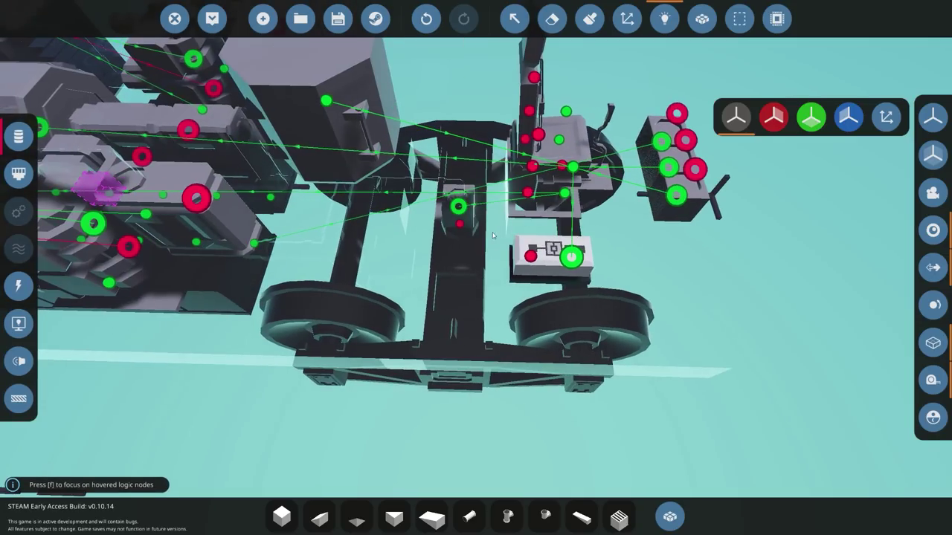
key("w")
Place an Add component on the deck beside the Threshold Gate and link the pilot seat's Axis 4 [up]/[down] output to its upper input.
left_click(668, 514)
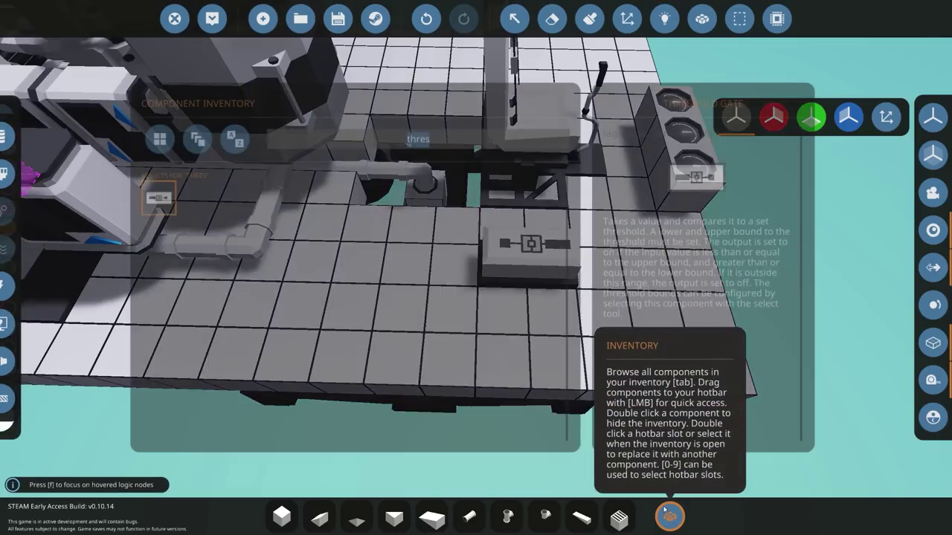
type("switch")
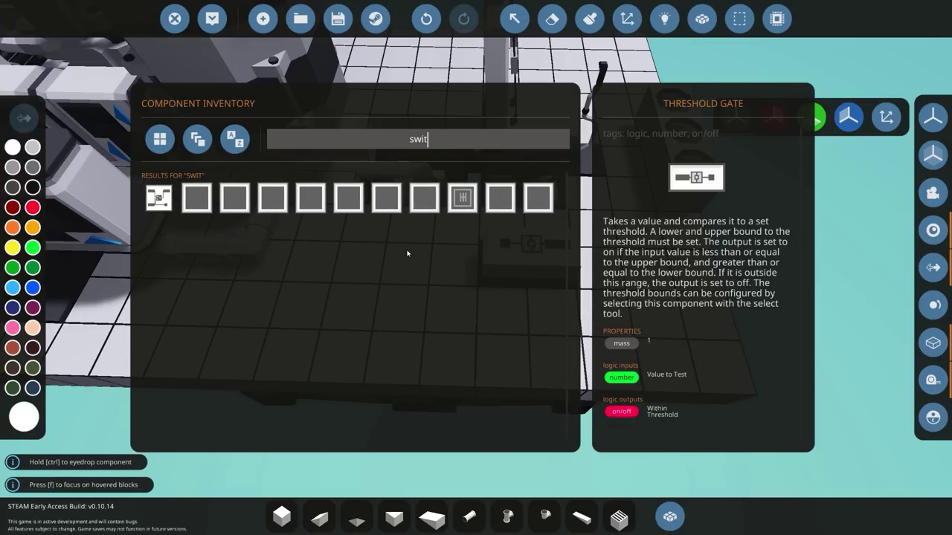
key("BackSpace")
key("BackSpace")
key("BackSpace")
key("BackSpace")
type("add")
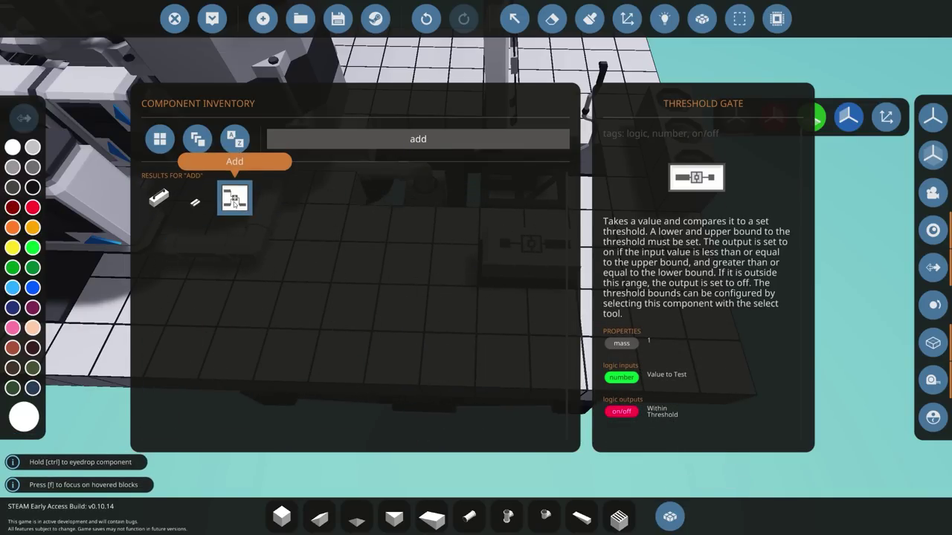
left_click(235, 201)
key("Tab")
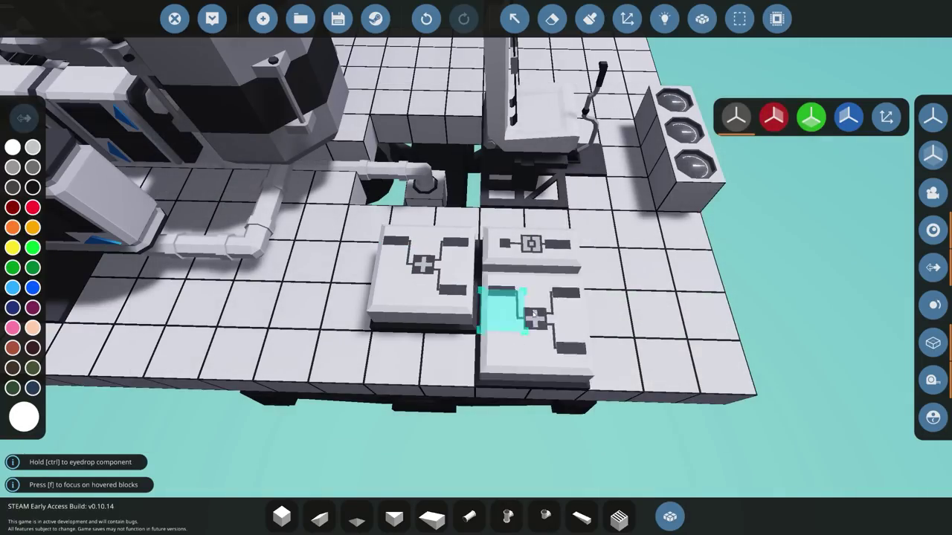
left_click(665, 18)
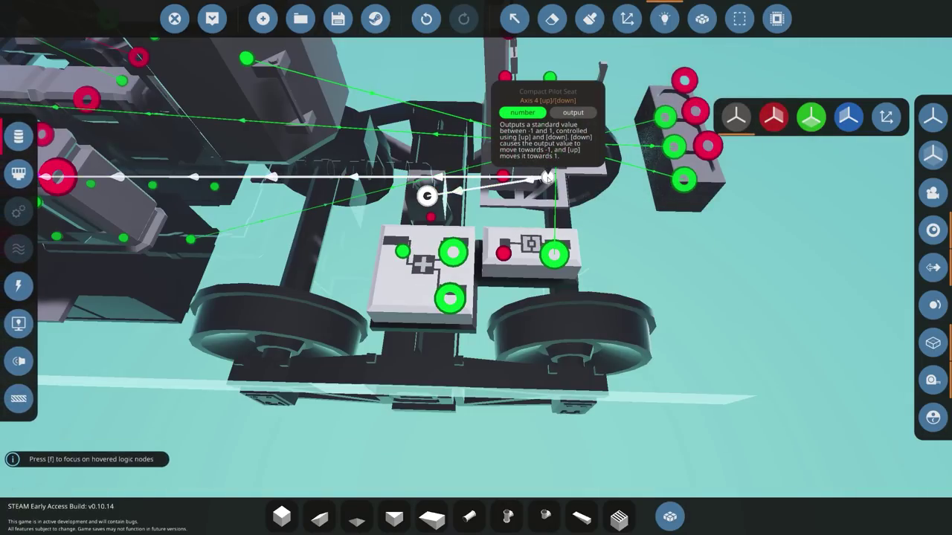
left_click_drag(548, 177, 454, 253)
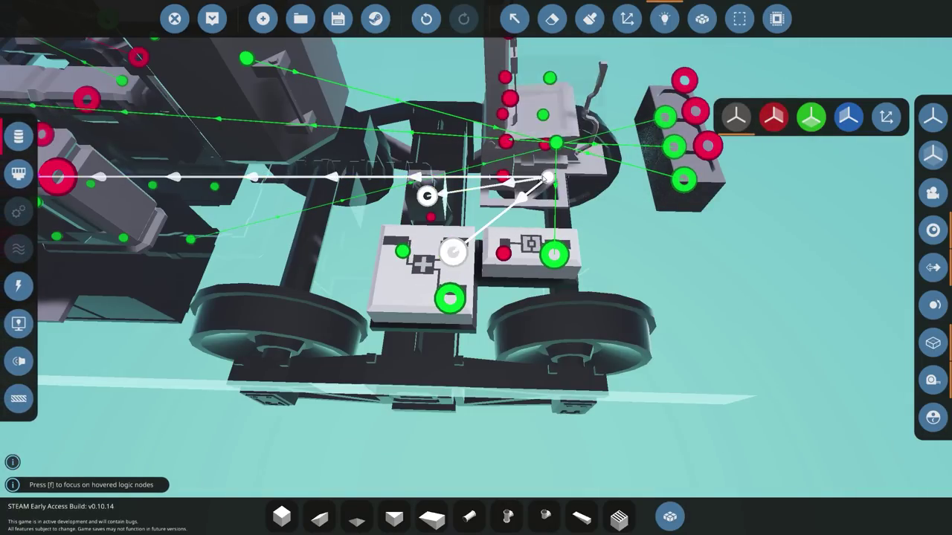
Find the Constant Number among the inventory's Logic components and place one on the deck next to the Threshold Gate.
left_click(671, 516)
type("cont")
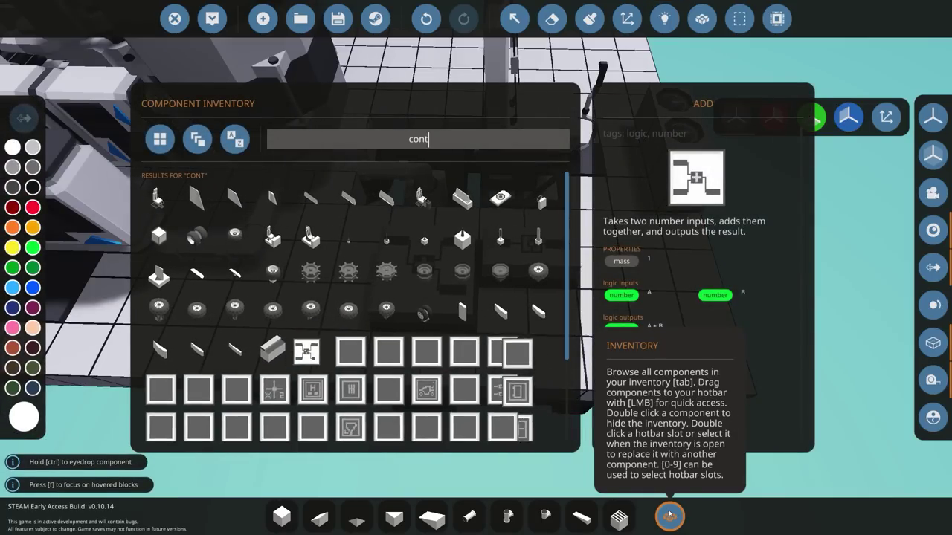
key("BackSpace")
key("BackSpace")
key("BackSpace")
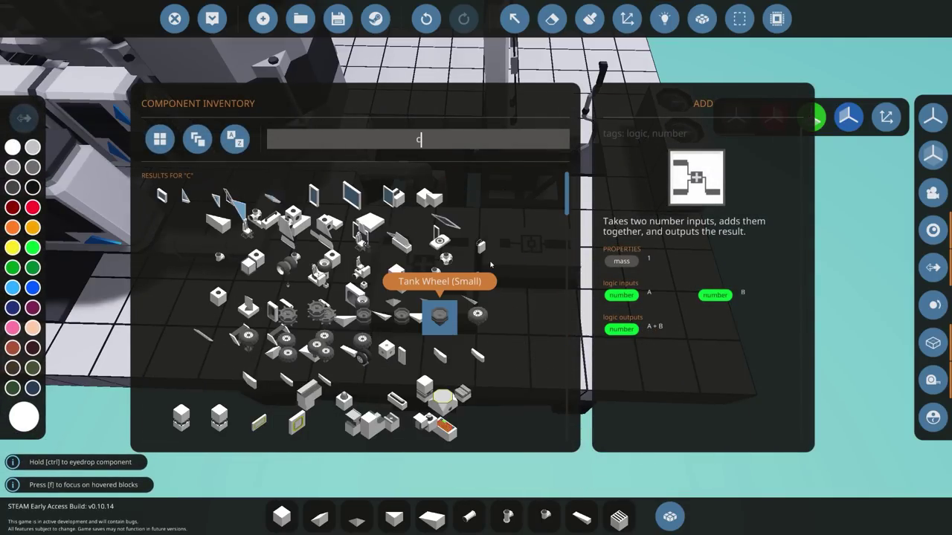
scroll(491, 264, "down", 5)
scroll(490, 266, "down", 2)
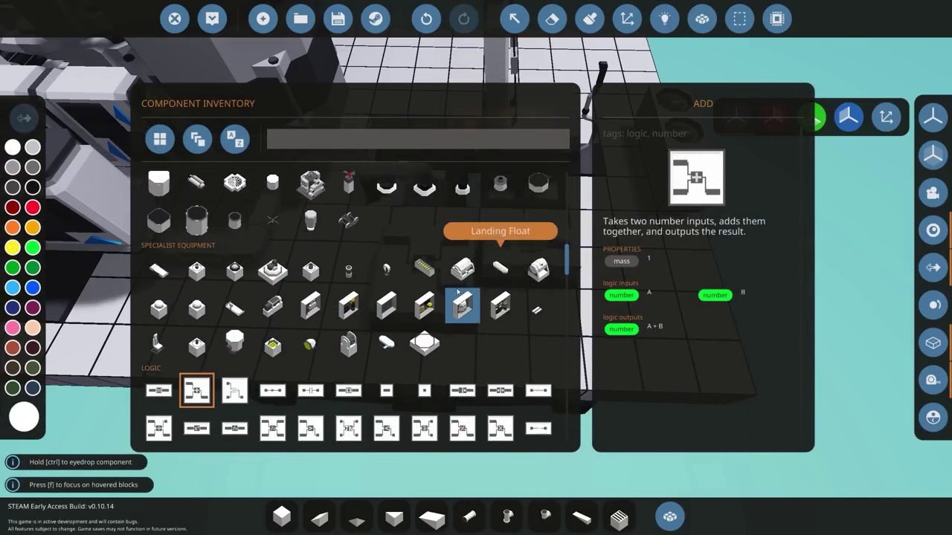
scroll(459, 304, "up", 5)
scroll(450, 245, "down", 6)
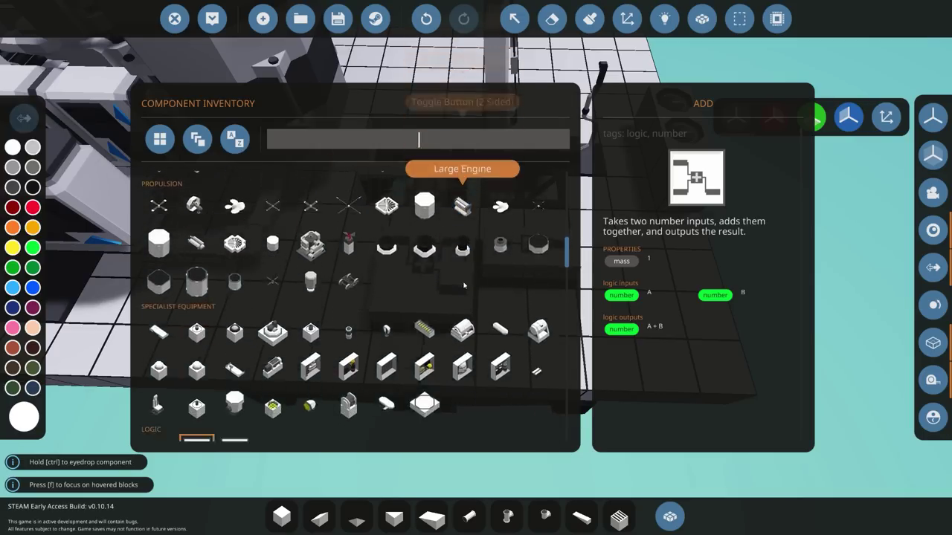
left_click(386, 200)
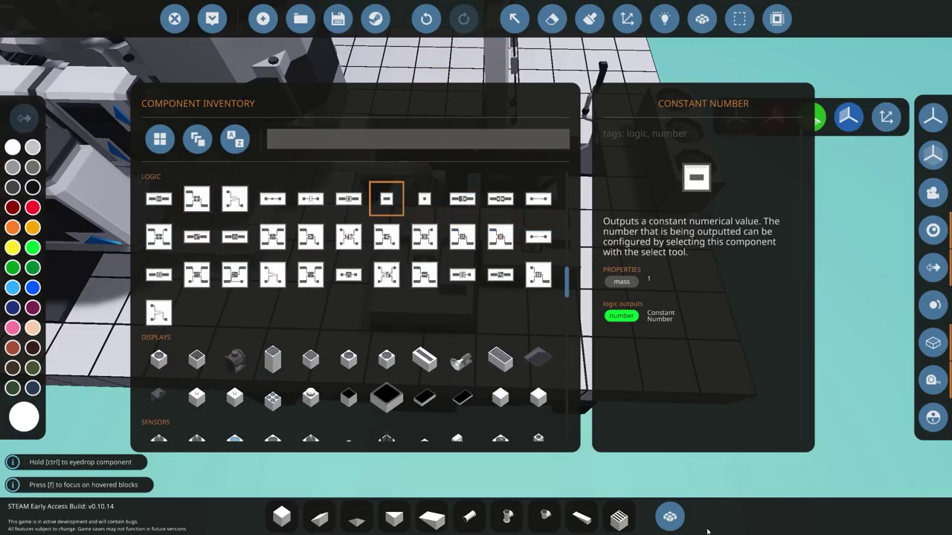
left_click(669, 517)
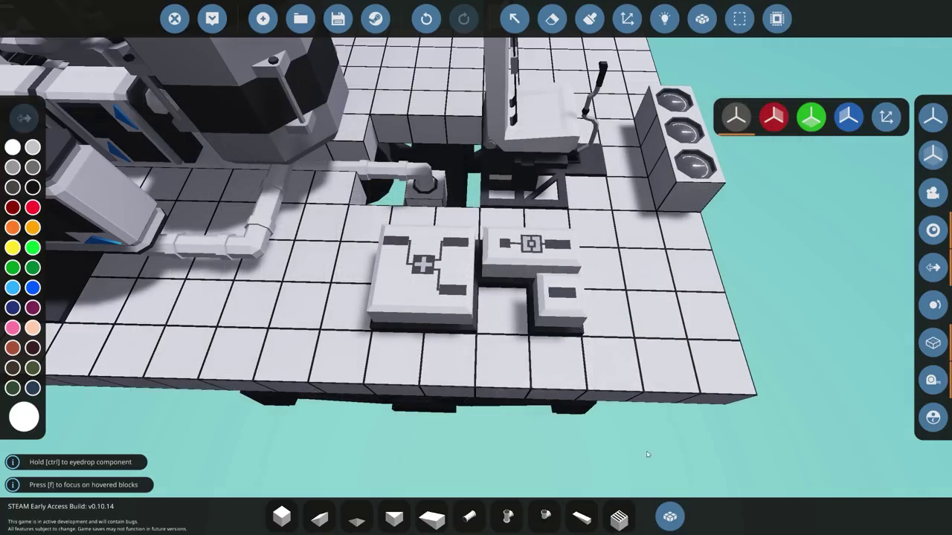
Find the Numerical Switchbox in the inventory with "switch" and place one on the deck beside the Constant Number.
left_click(669, 517)
type("switch")
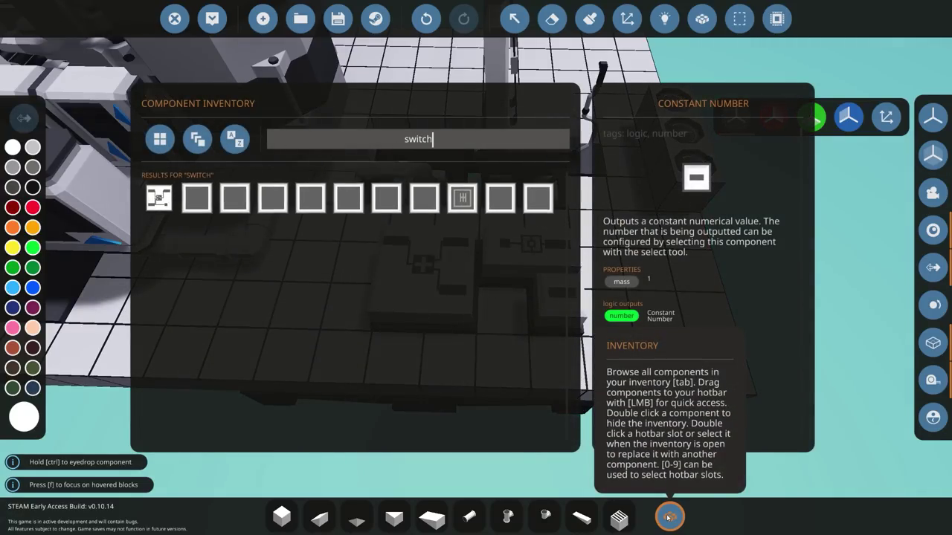
left_click(158, 197)
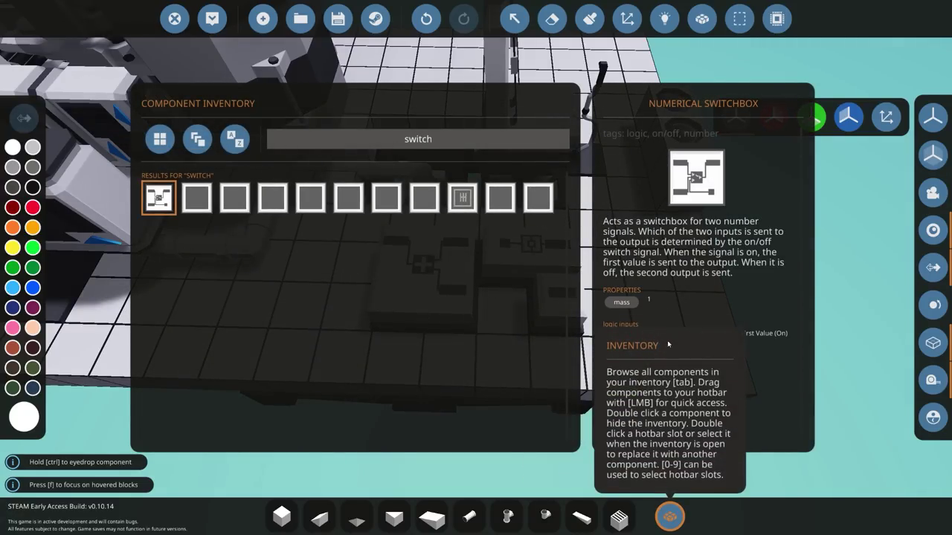
left_click(669, 517)
left_click(624, 287)
Wire the Threshold Gate and Constant Number into the Numerical Switchbox's switch and lower number inputs, and its output into the Add component's lower input.
left_click(664, 19)
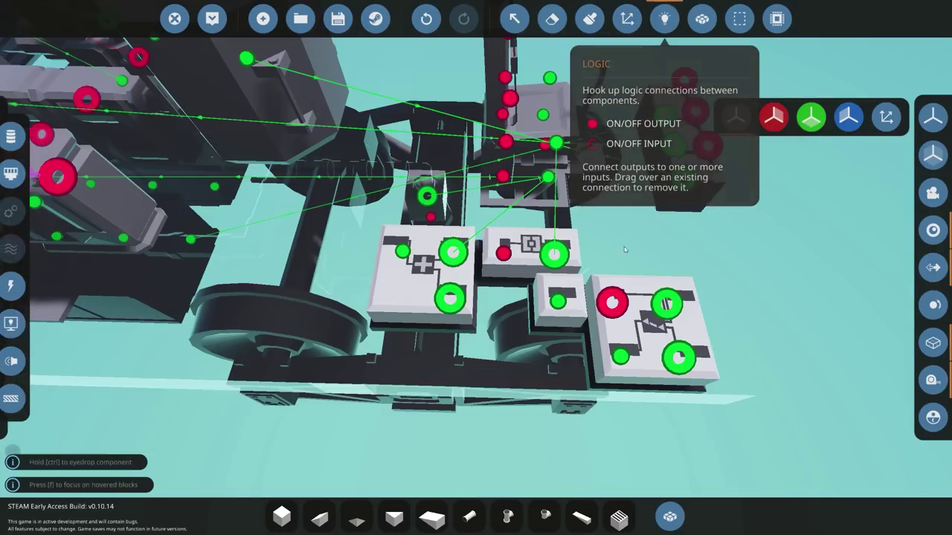
left_click_drag(664, 308, 450, 299)
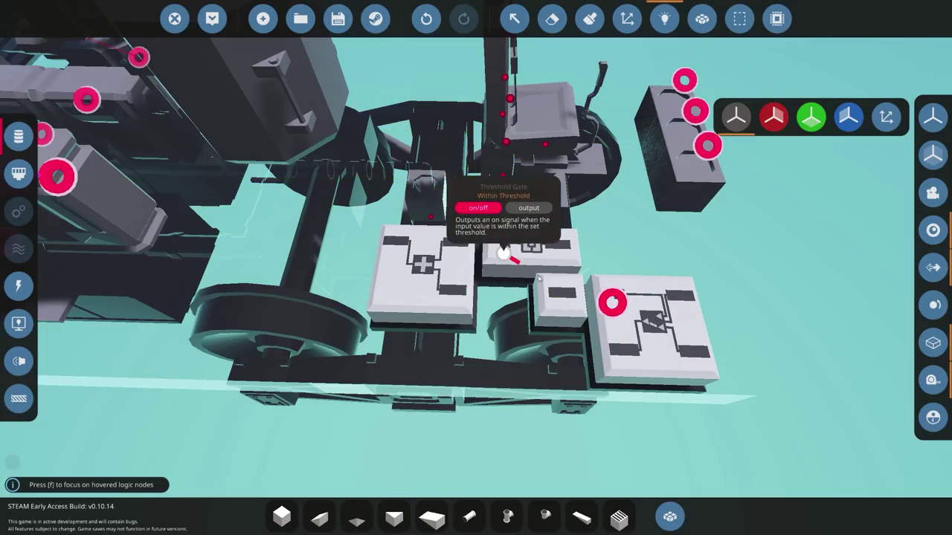
left_click_drag(504, 253, 612, 302)
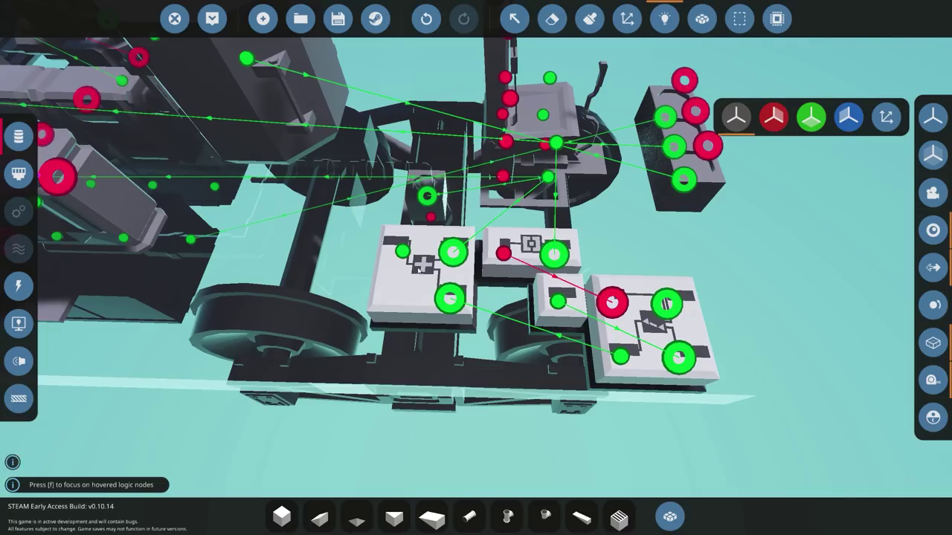
Link the Add component's output to the Brakes input of both train wheel assemblies, replacing the direct Axis 4 links.
left_click_drag(403, 252, 278, 229)
scroll(389, 283, "down", 3)
scroll(372, 267, "down", 5)
scroll(645, 229, "up", 4)
key("d")
scroll(645, 229, "up", 3)
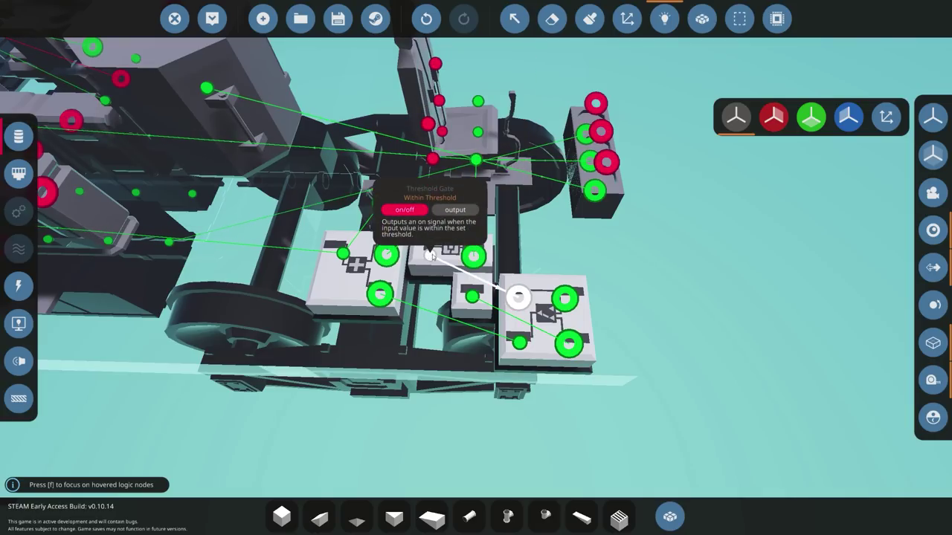
Check the Constant Number component's settings beside the Threshold Gate.
left_click(514, 18)
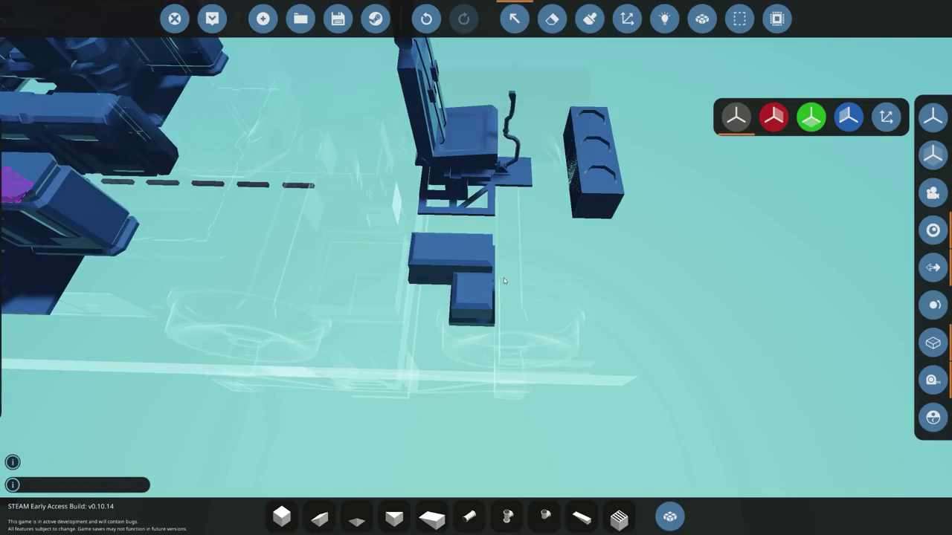
left_click(470, 298)
left_click(621, 282)
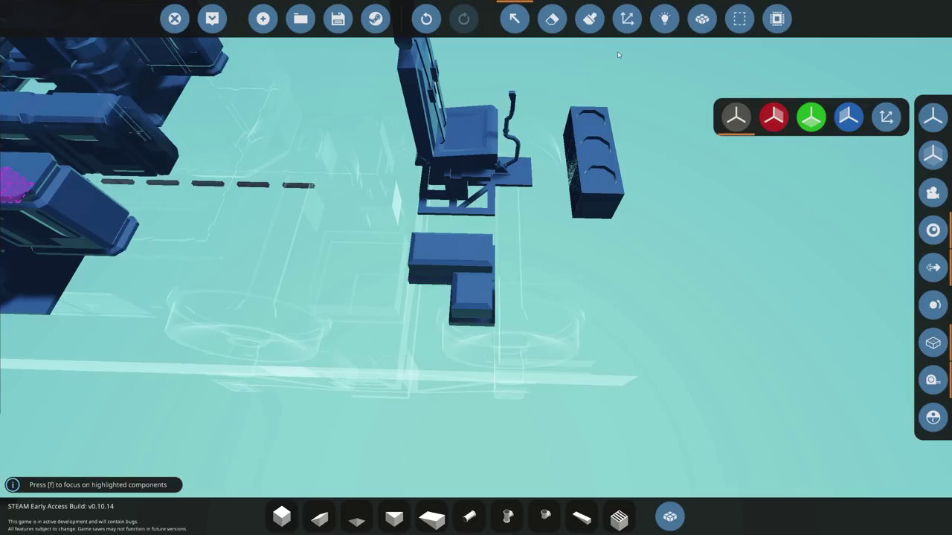
Review the logic links between the brake components, pilot seat and dials, and check the Compact Pilot Seat's Axis 2 settings.
left_click(664, 18)
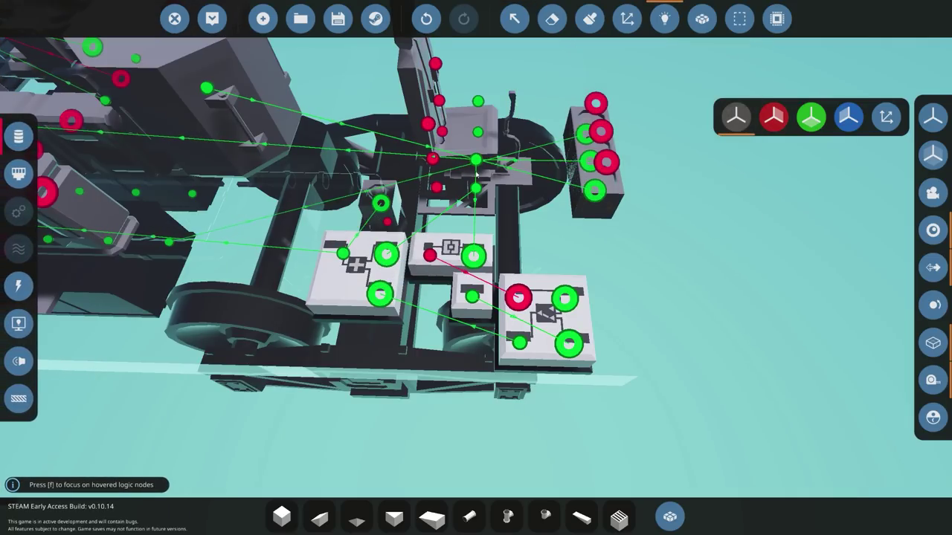
scroll(530, 259, "down", 3)
key("a")
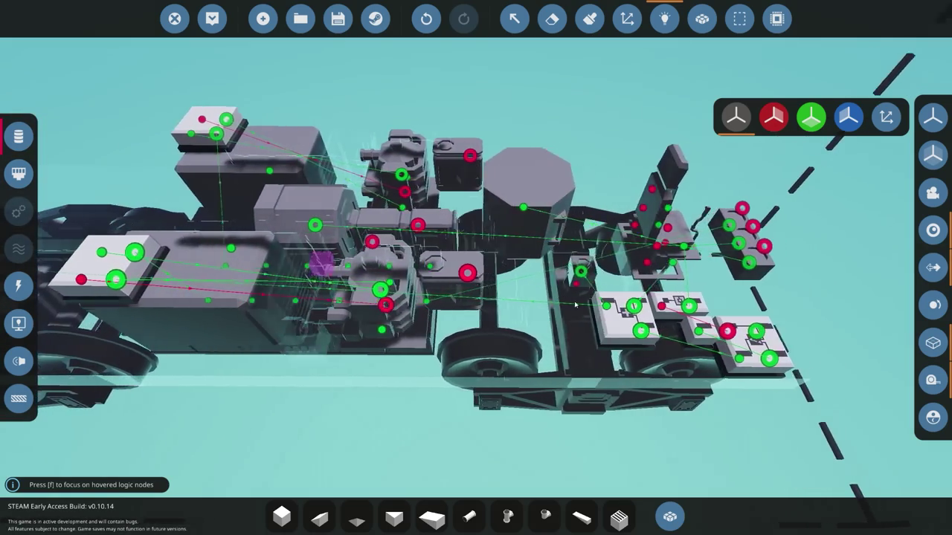
left_click_drag(574, 305, 595, 345)
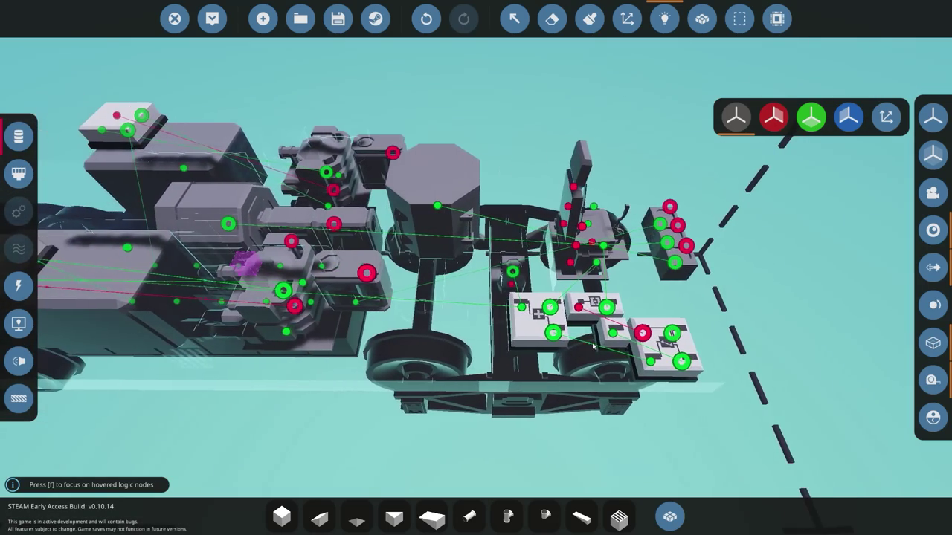
left_click_drag(597, 221, 298, 216)
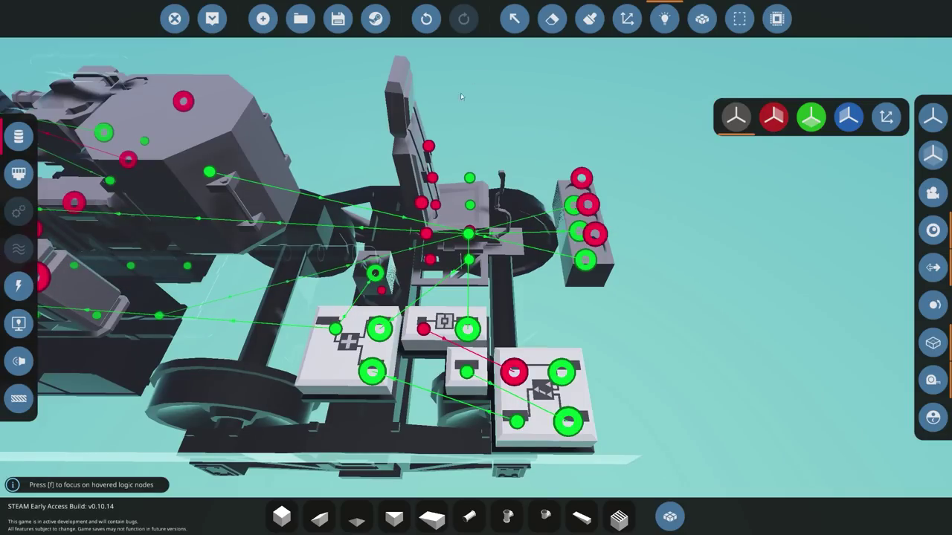
left_click(514, 18)
left_click(457, 216)
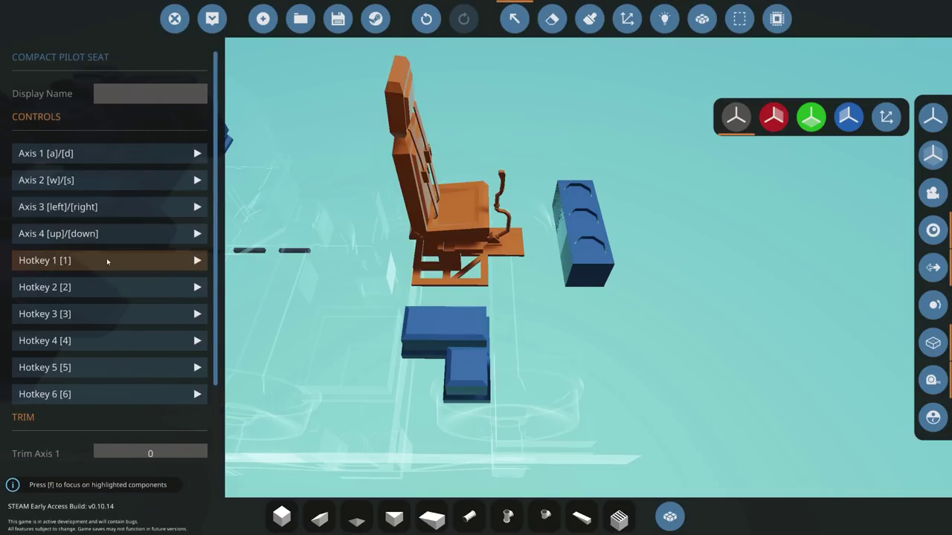
left_click(107, 181)
mouse_move(112, 269)
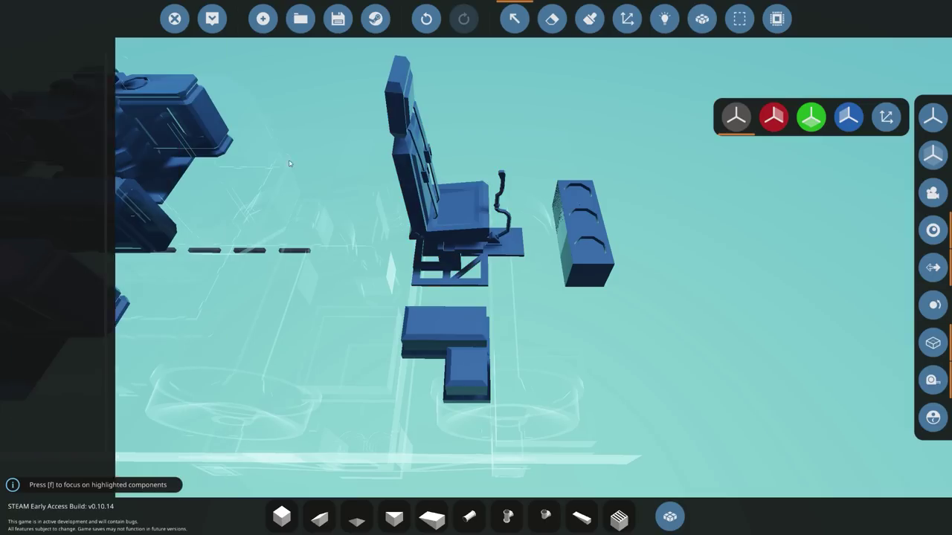
Spawn the rail vehicle on the depot track, climb onto its deck and sit in the pilot seat.
left_click(212, 18)
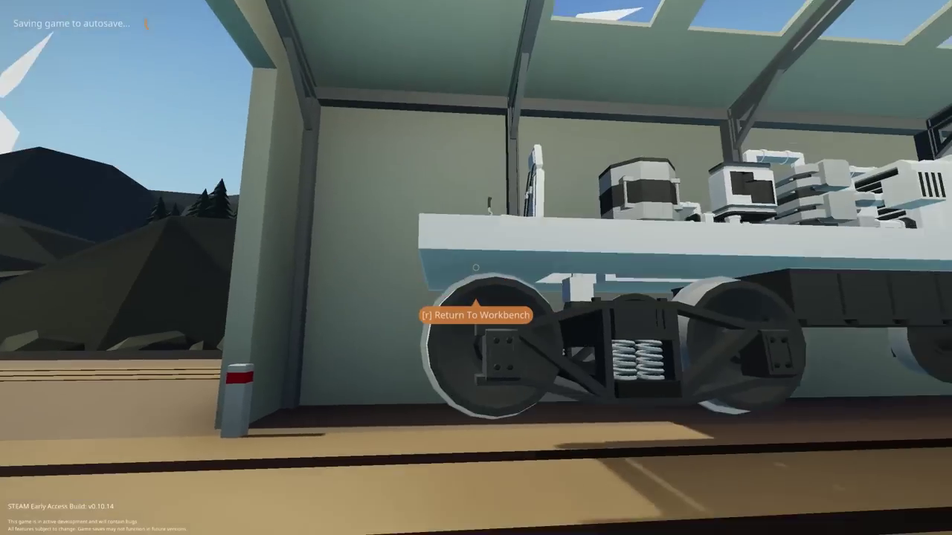
key("w")
key("space")
key("f")
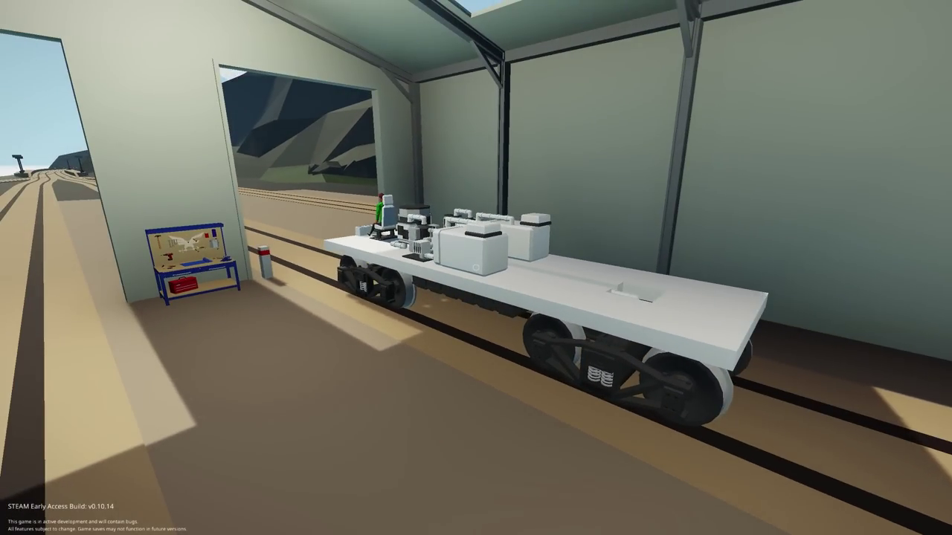
Drive the vehicle out along the track and return the throttle to neutral to test the automatic brakes, watching the Throttle Indicator.
key("Tab")
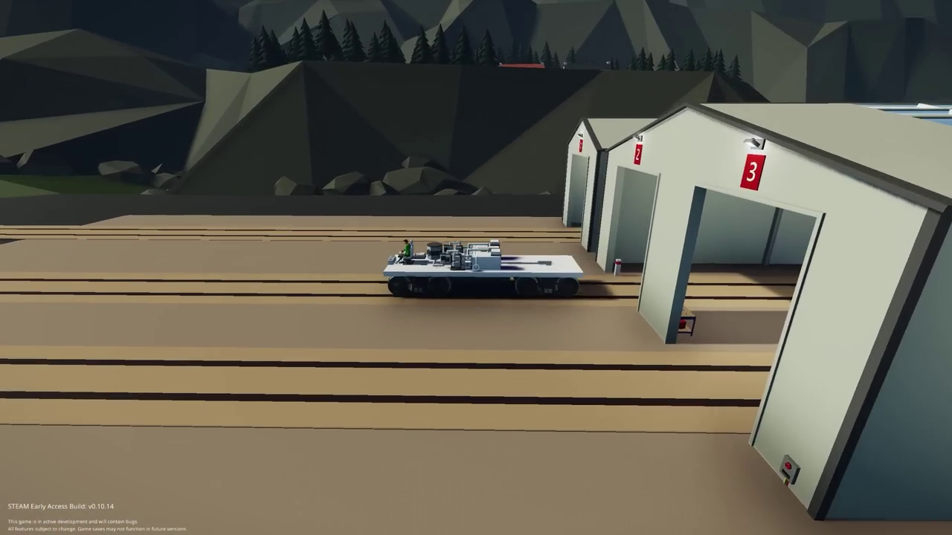
key("c")
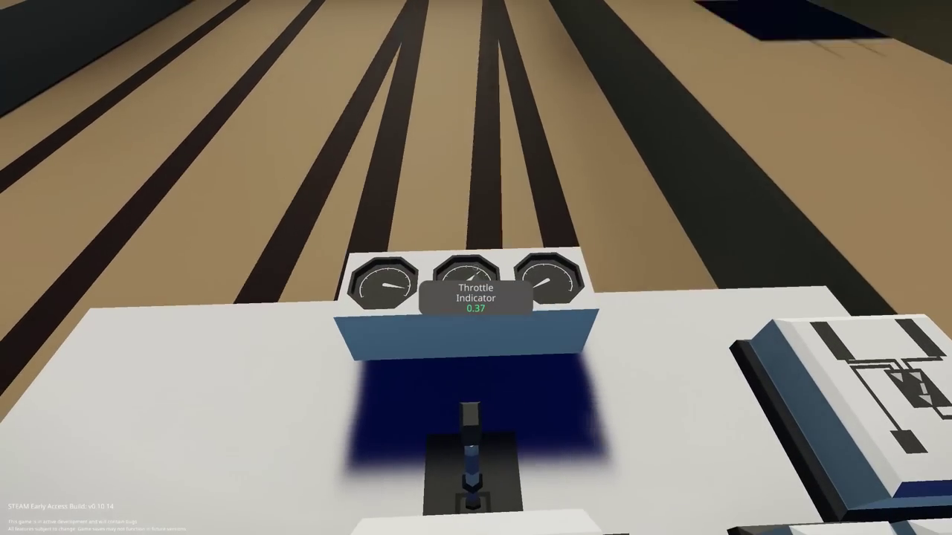
key("s")
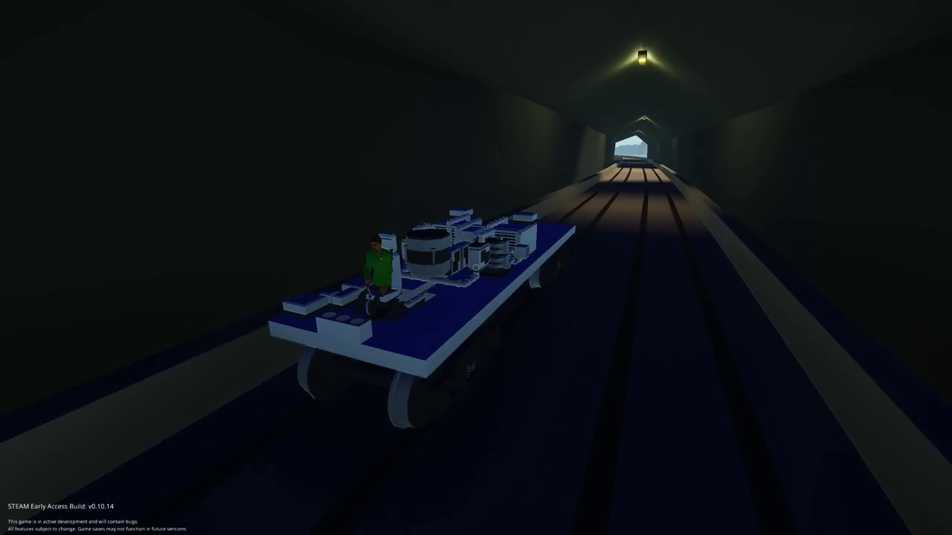
key("Tab")
key("Tab")
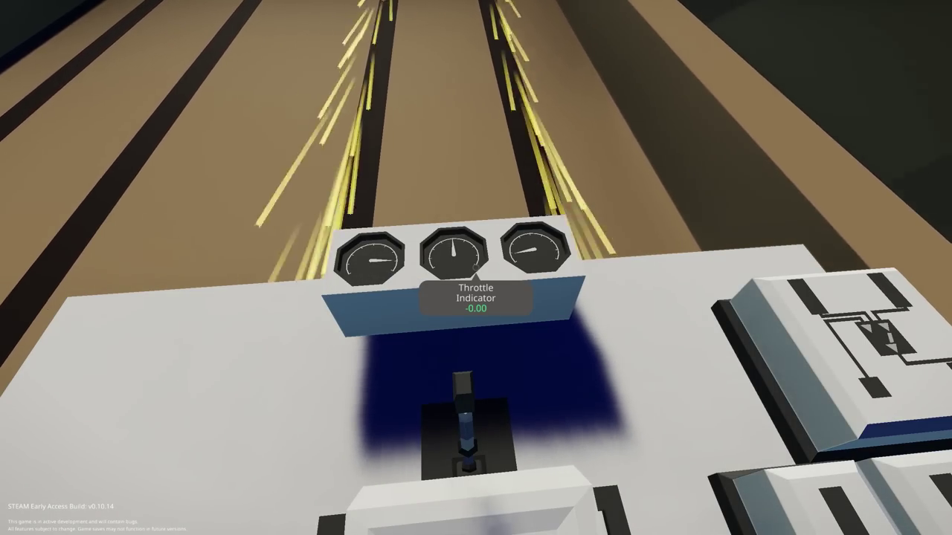
key("Tab")
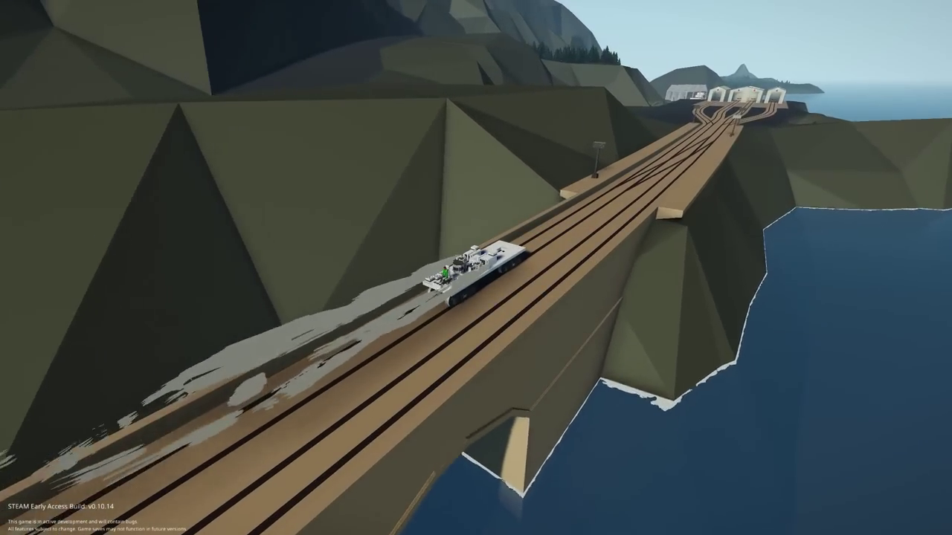